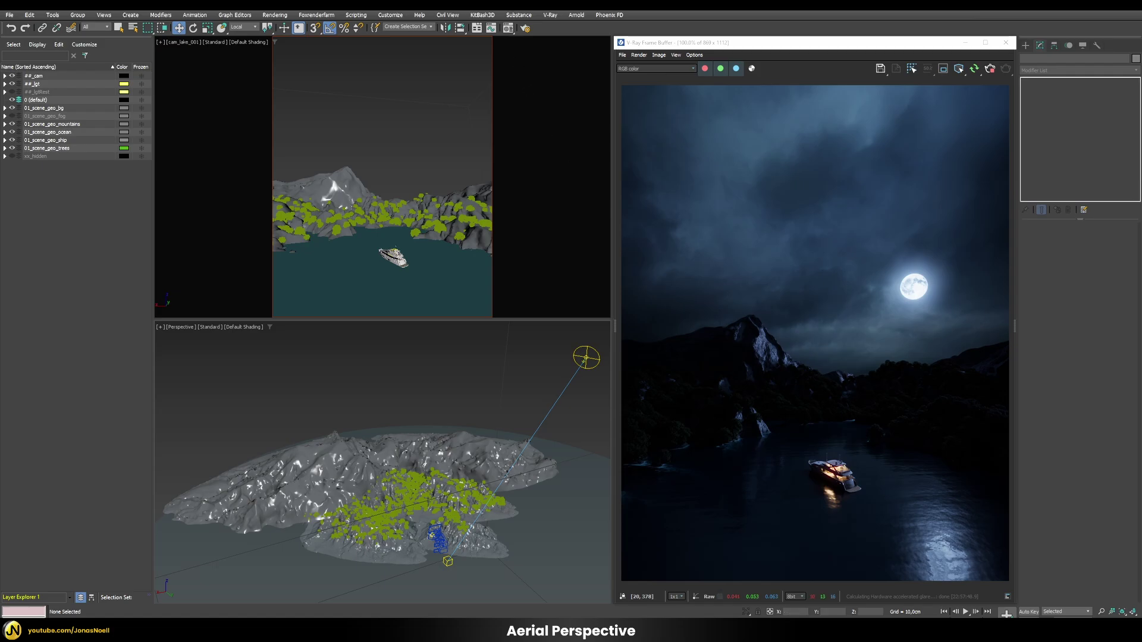
Add a VRayAerialPerspective atmospheric effect to the scene environment and start the interactive render
{"action": "key", "text": "8"}
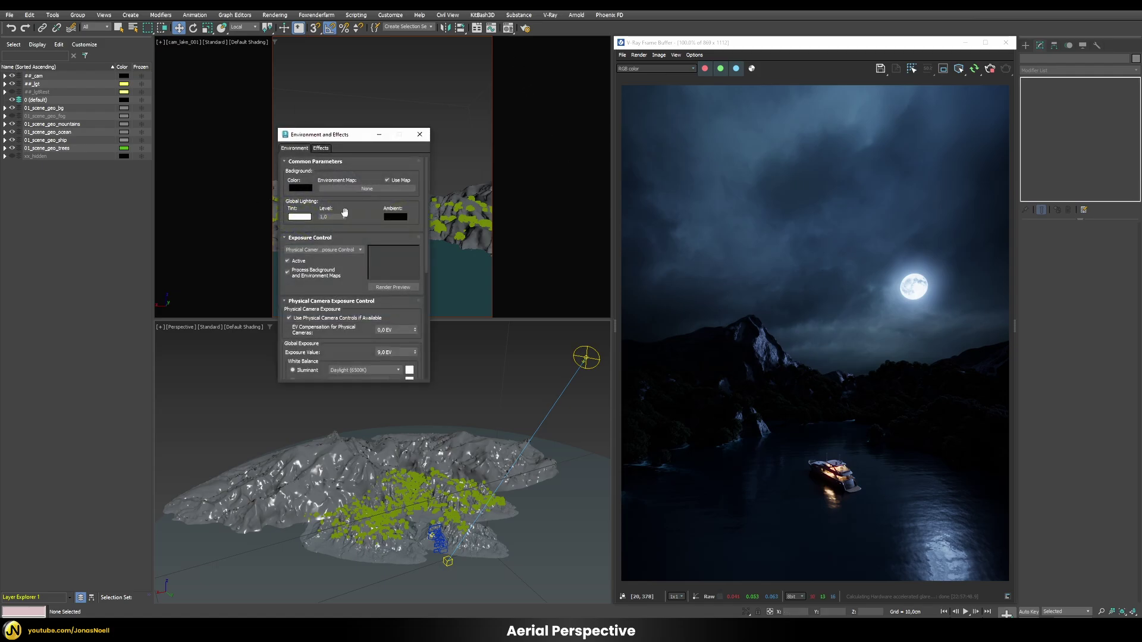
{"action": "left_click_drag", "start_coordinate": [350, 211], "coordinate": [353, 163]}
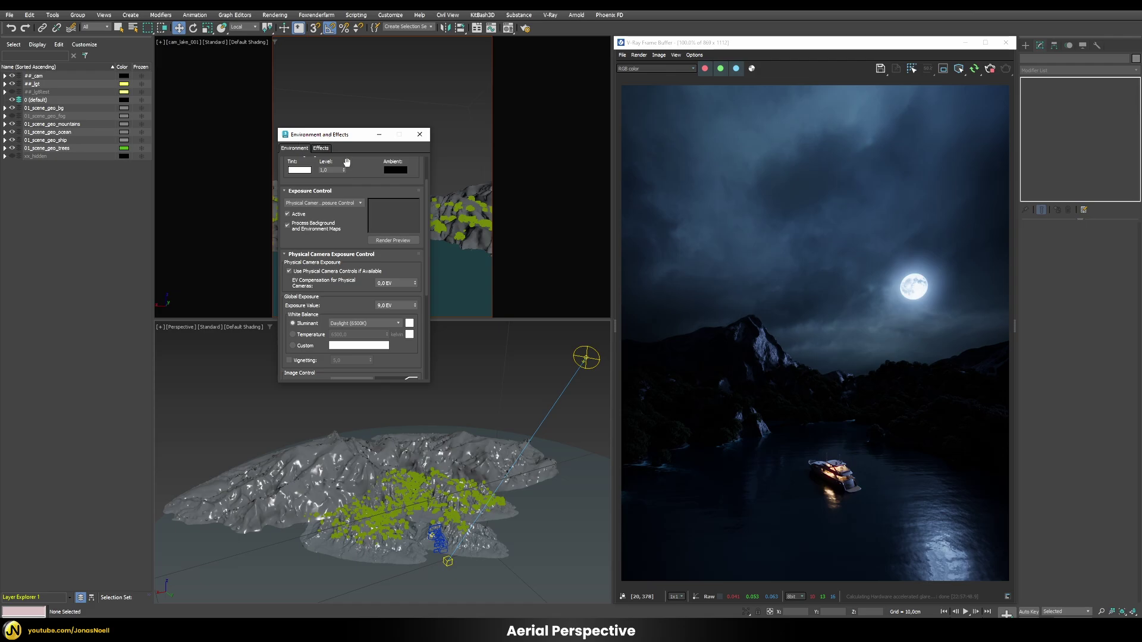
{"action": "scroll", "coordinate": [363, 172], "scroll_direction": "down", "scroll_amount": 5}
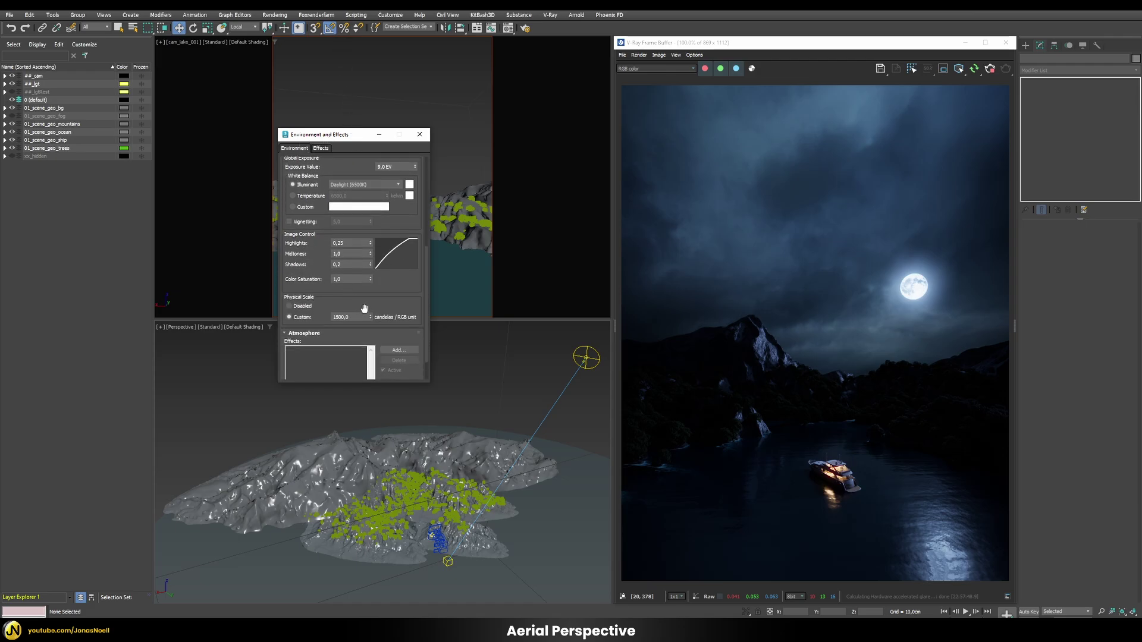
{"action": "left_click", "coordinate": [397, 315]}
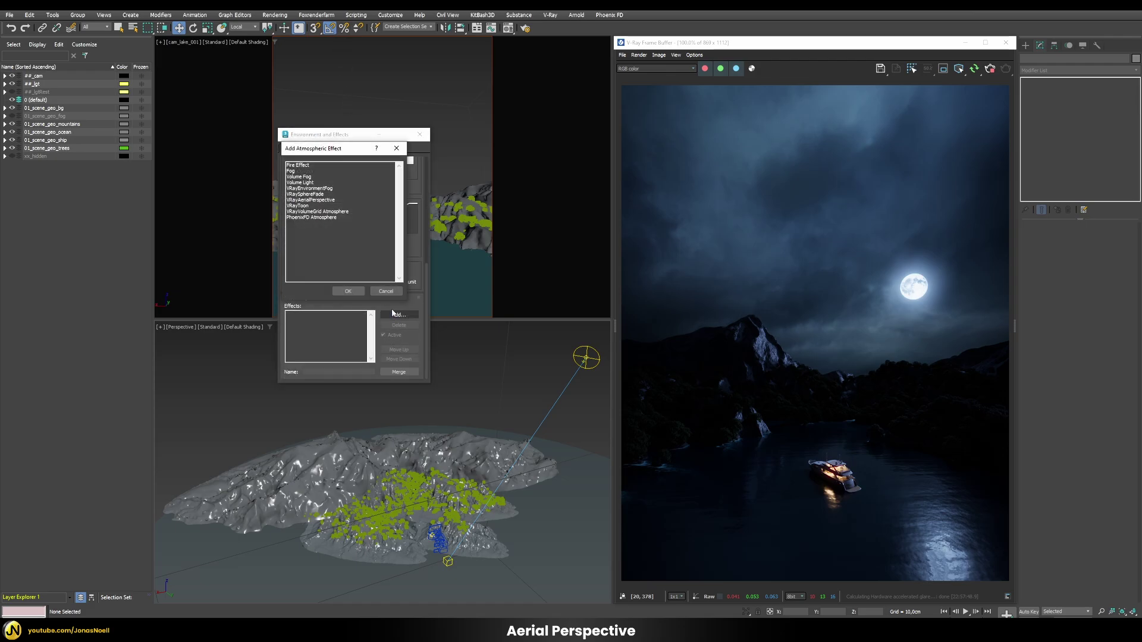
{"action": "left_click", "coordinate": [300, 201]}
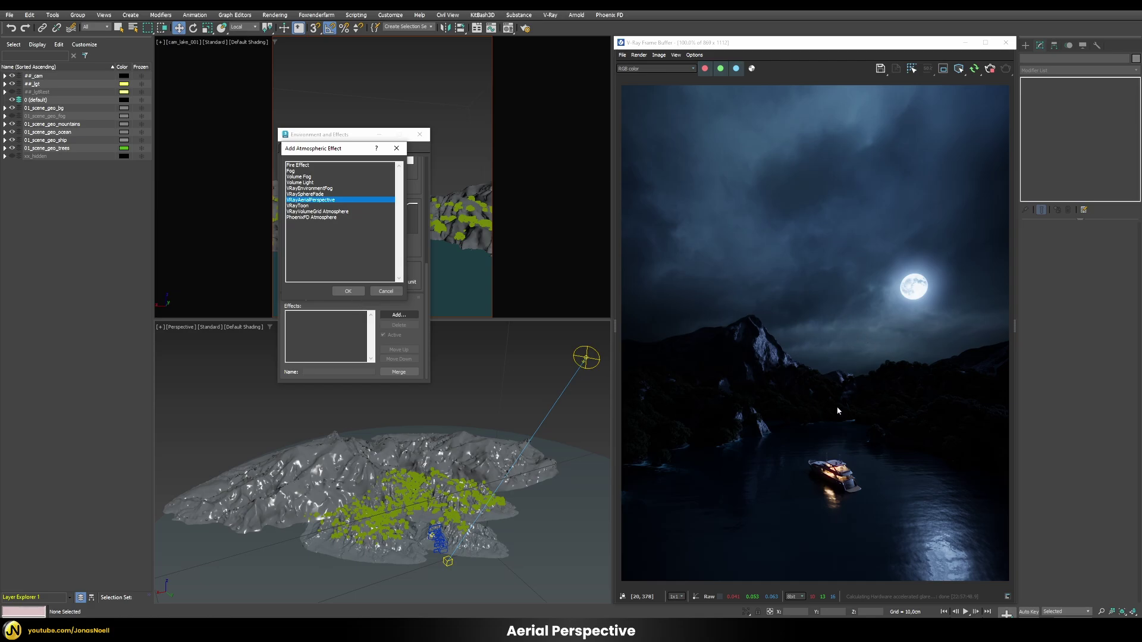
{"action": "left_click", "coordinate": [348, 291]}
{"action": "scroll", "coordinate": [351, 268], "scroll_direction": "down", "scroll_amount": 3}
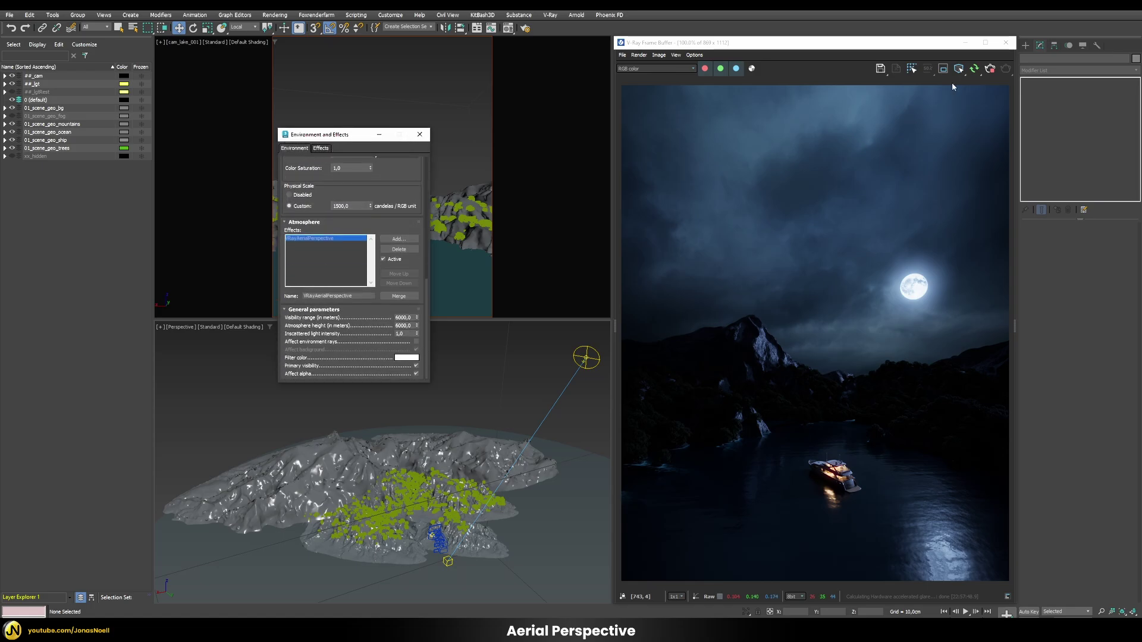
{"action": "left_click", "coordinate": [974, 70]}
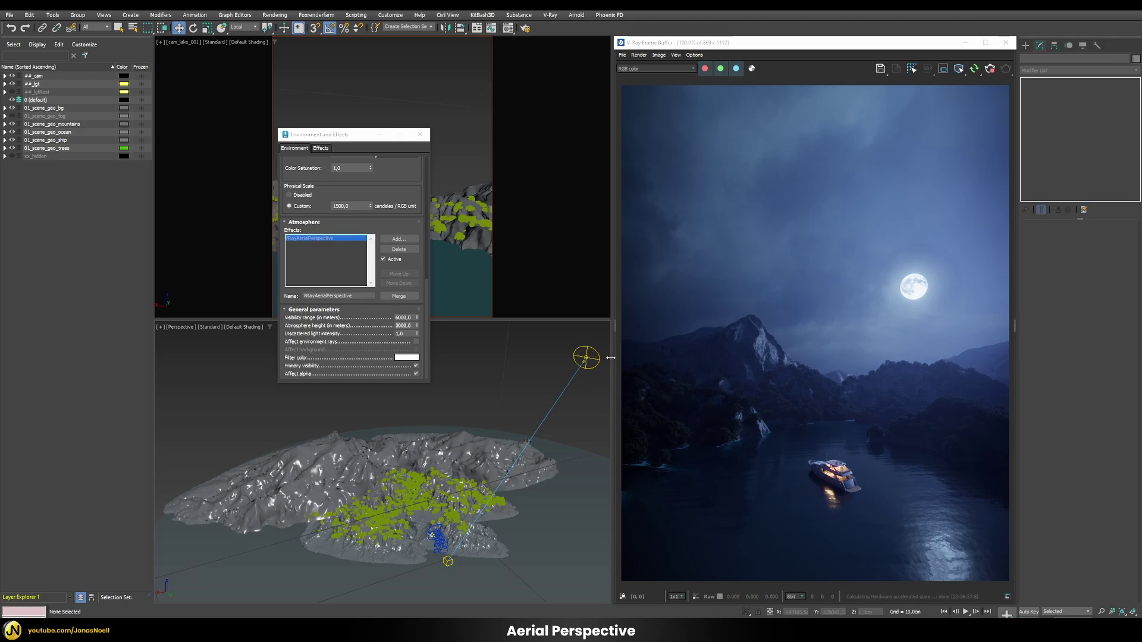
Select the VRaySun light and try moving it in the perspective view
{"action": "left_click", "coordinate": [586, 357]}
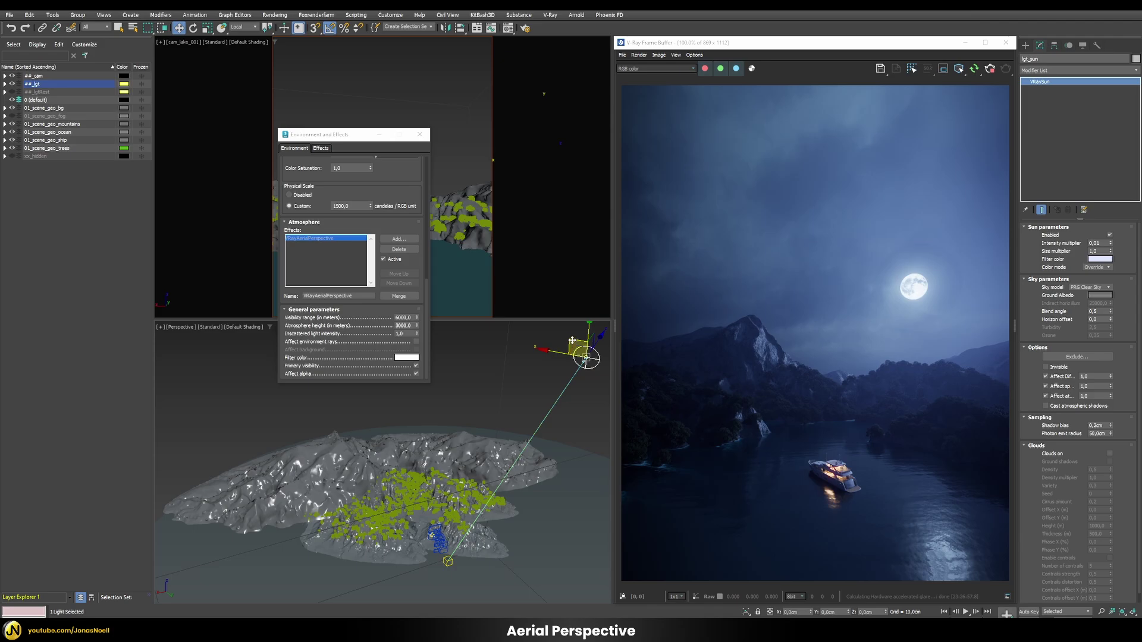
{"action": "left_click_drag", "start_coordinate": [568, 348], "coordinate": [498, 335]}
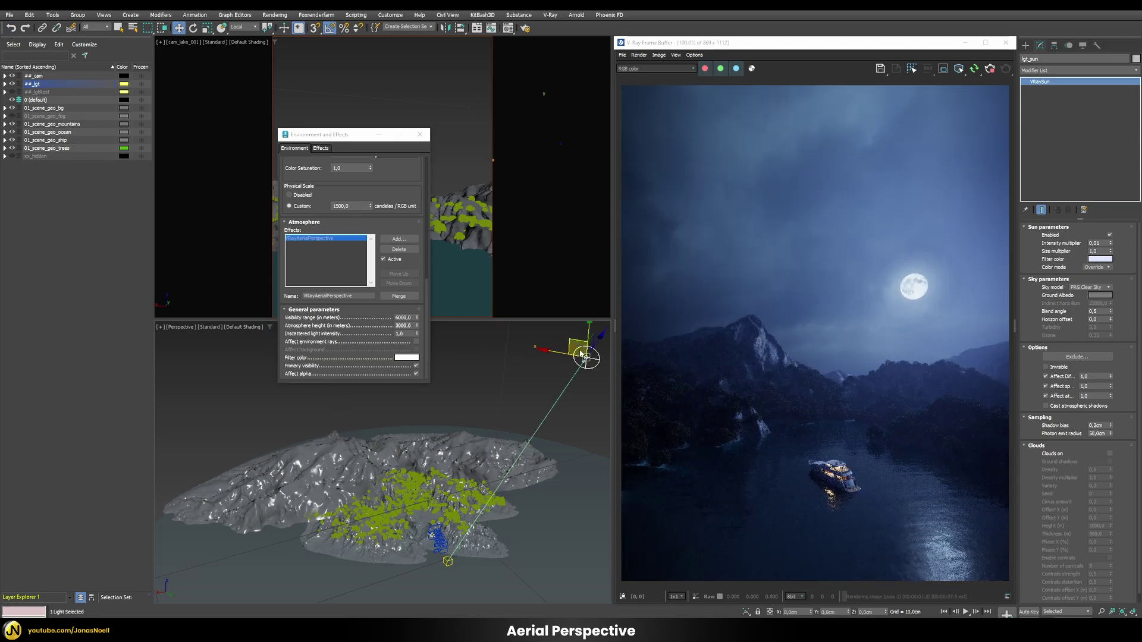
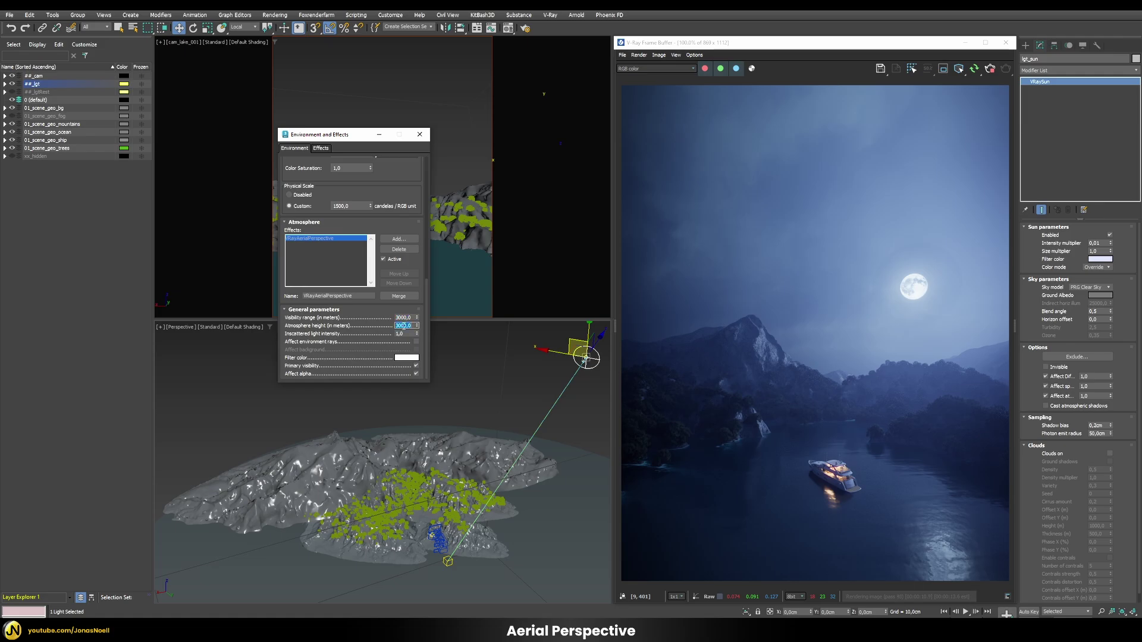
Compare atmosphere heights of 150 and 300 meters for the aerial perspective, settling on 150
{"action": "type", "text": "150"}
{"action": "key", "text": "Return"}
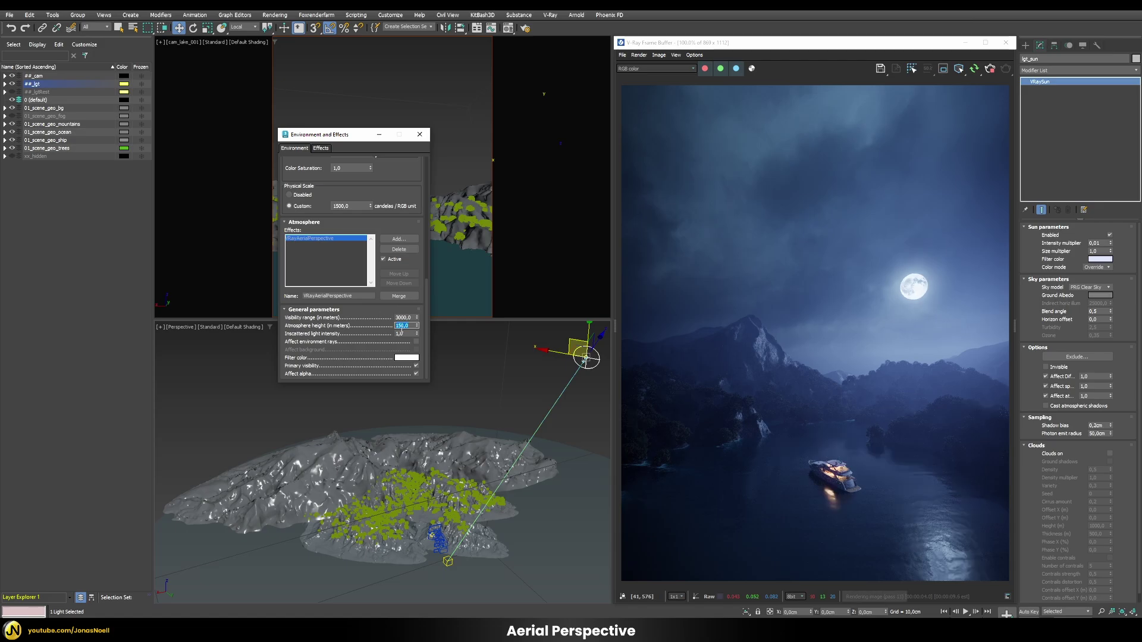
{"action": "type", "text": "30"}
{"action": "key", "text": "Return"}
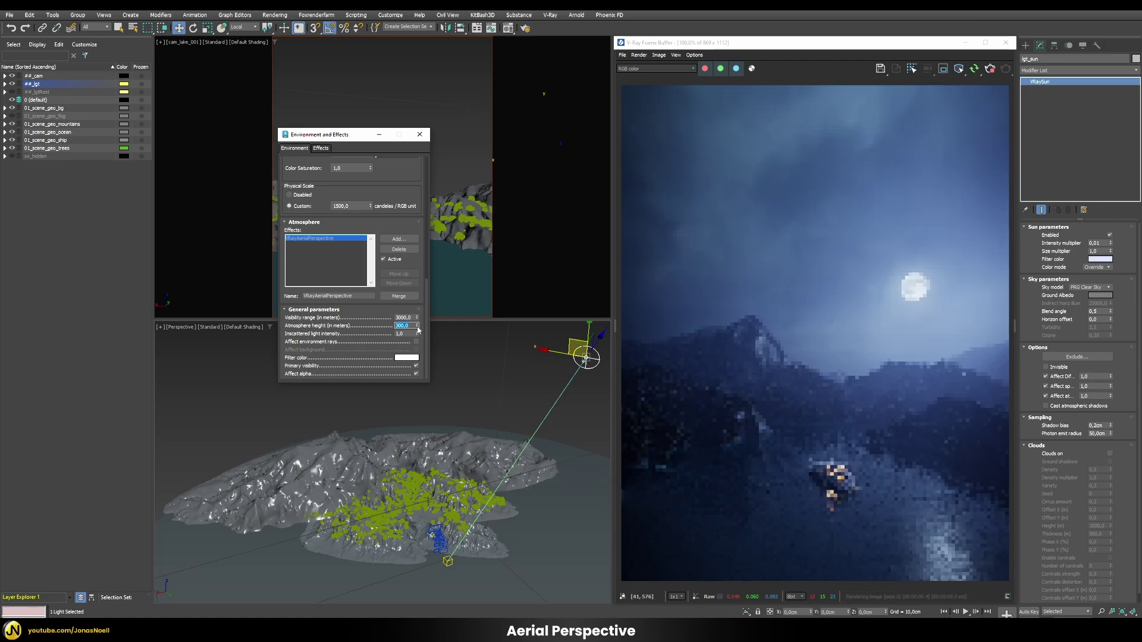
{"action": "type", "text": "150"}
{"action": "key", "text": "Return"}
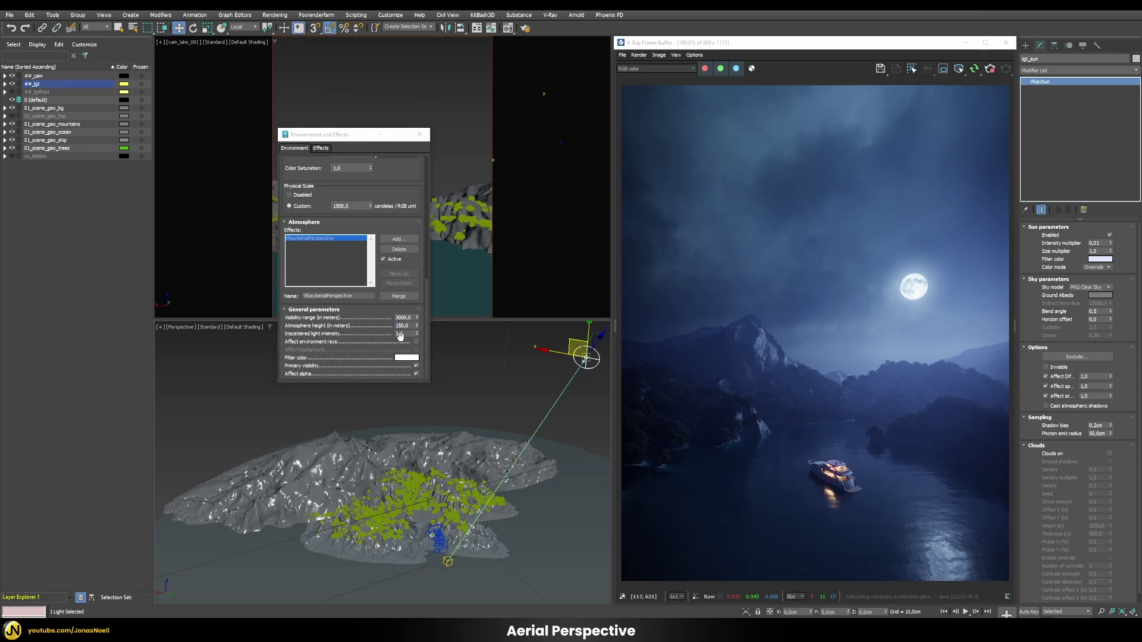
Try inscattered light intensities of about 4.94 and 0.55 for the aerial perspective and restore the value to 1.0
{"action": "left_click_drag", "start_coordinate": [416, 333], "coordinate": [411, 110]}
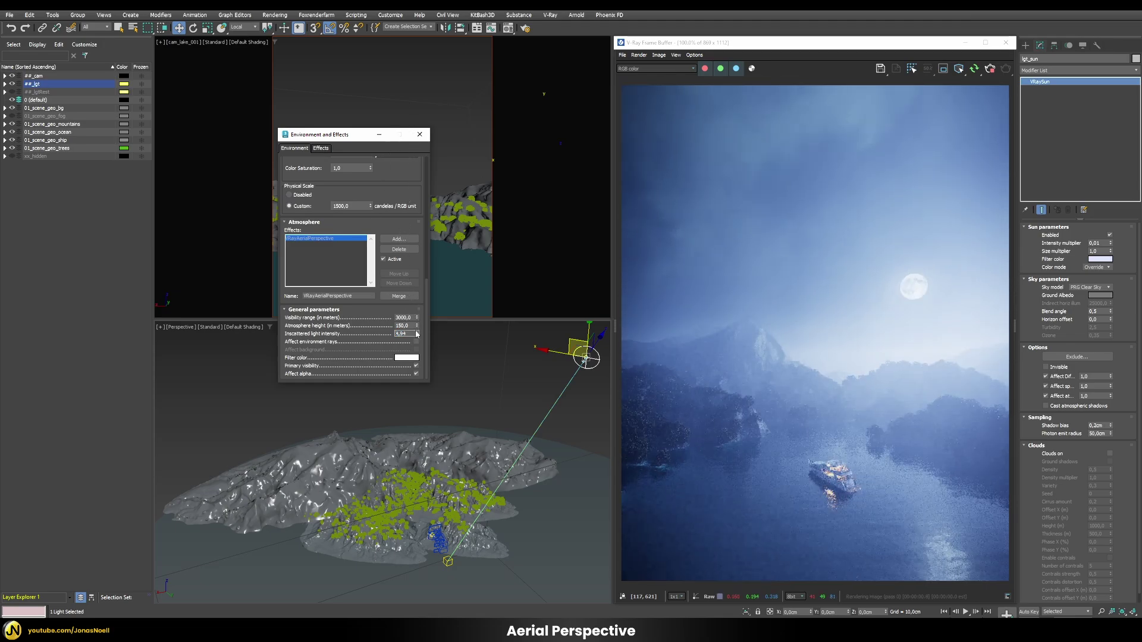
{"action": "mouse_move", "coordinate": [417, 334]}
{"action": "left_mouse_down"}
{"action": "mouse_move", "coordinate": [421, 390]}
{"action": "mouse_move", "coordinate": [421, 351]}
{"action": "left_mouse_up"}
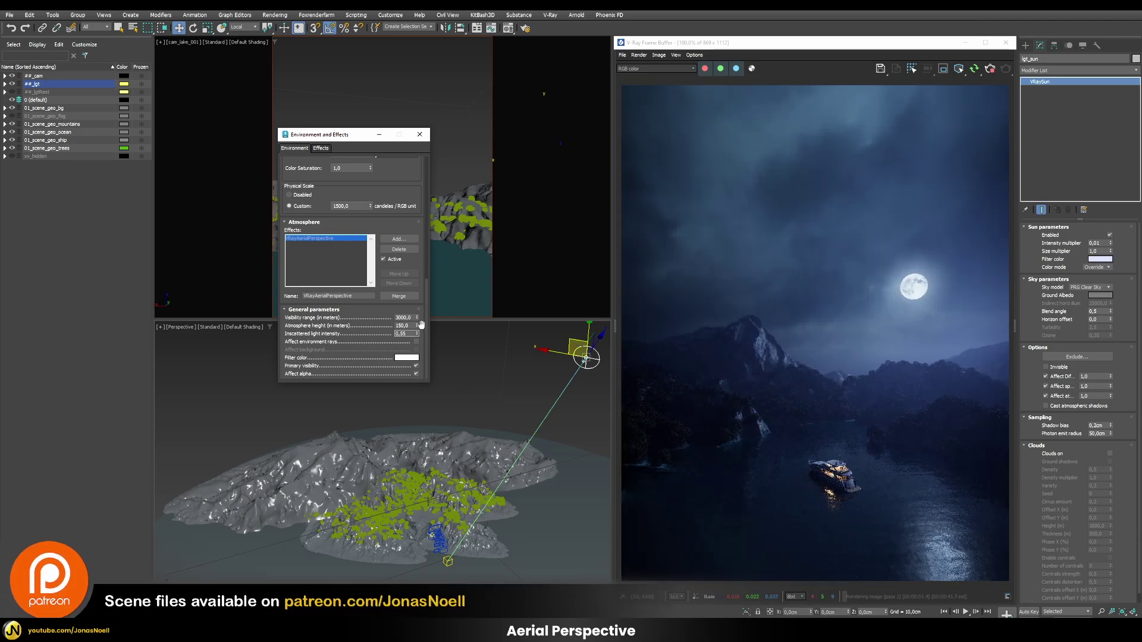
{"action": "type", "text": "1"}
{"action": "key", "text": "Return"}
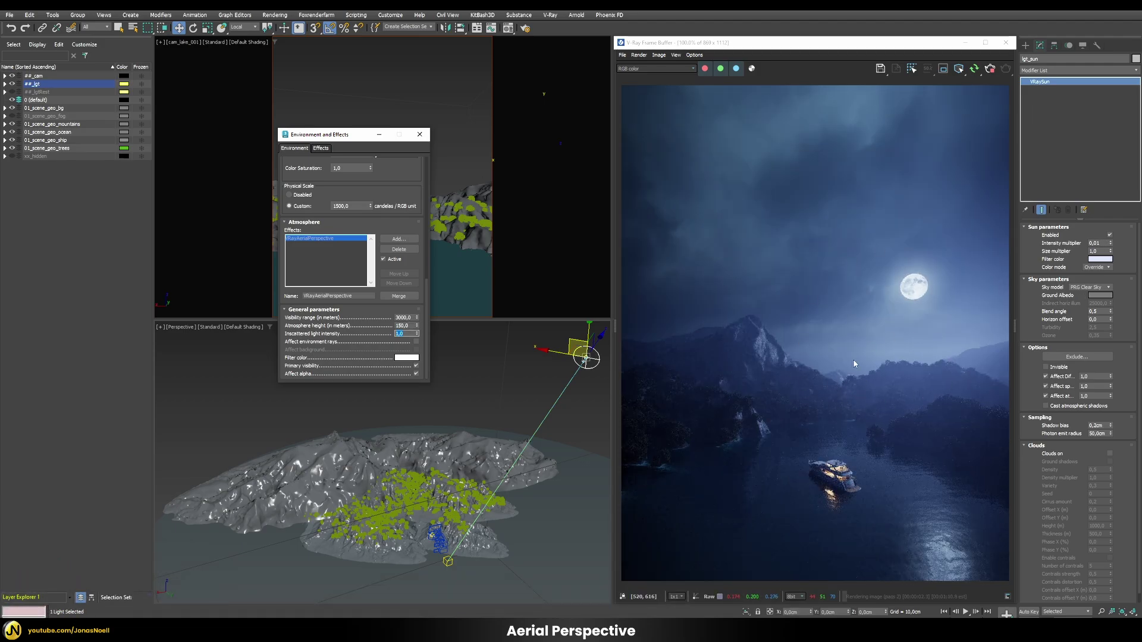
Set the aerial perspective's filter color to a pale cyan with hue 128 and saturation 24
{"action": "left_click", "coordinate": [407, 358]}
{"action": "left_click_drag", "start_coordinate": [279, 305], "coordinate": [301, 296]}
{"action": "left_click", "coordinate": [317, 296]}
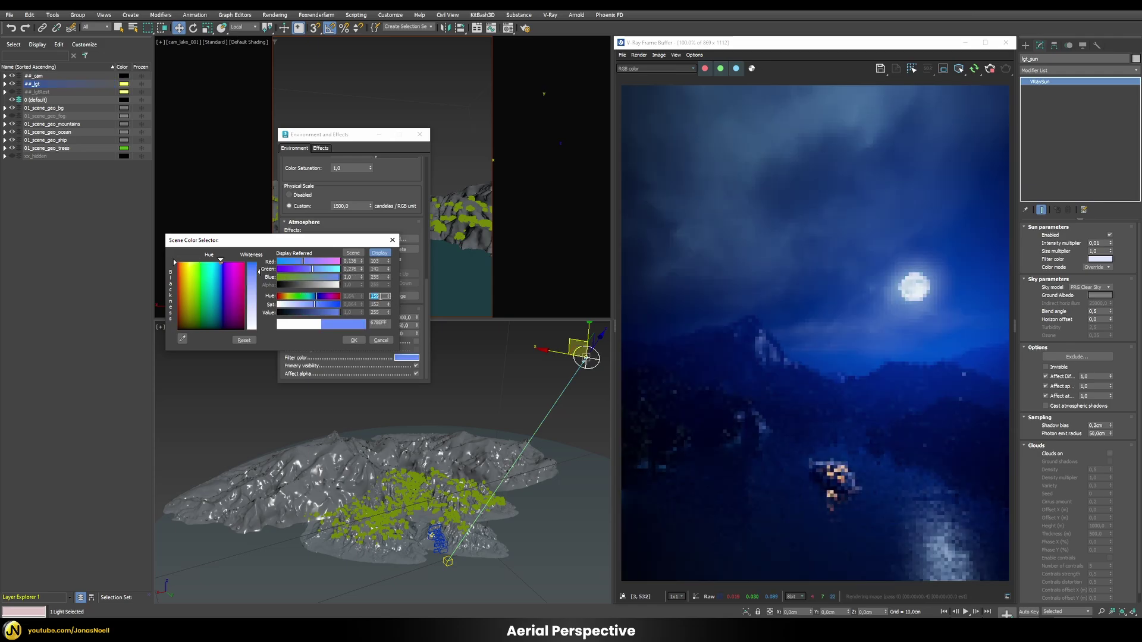
{"action": "key", "text": "Return"}
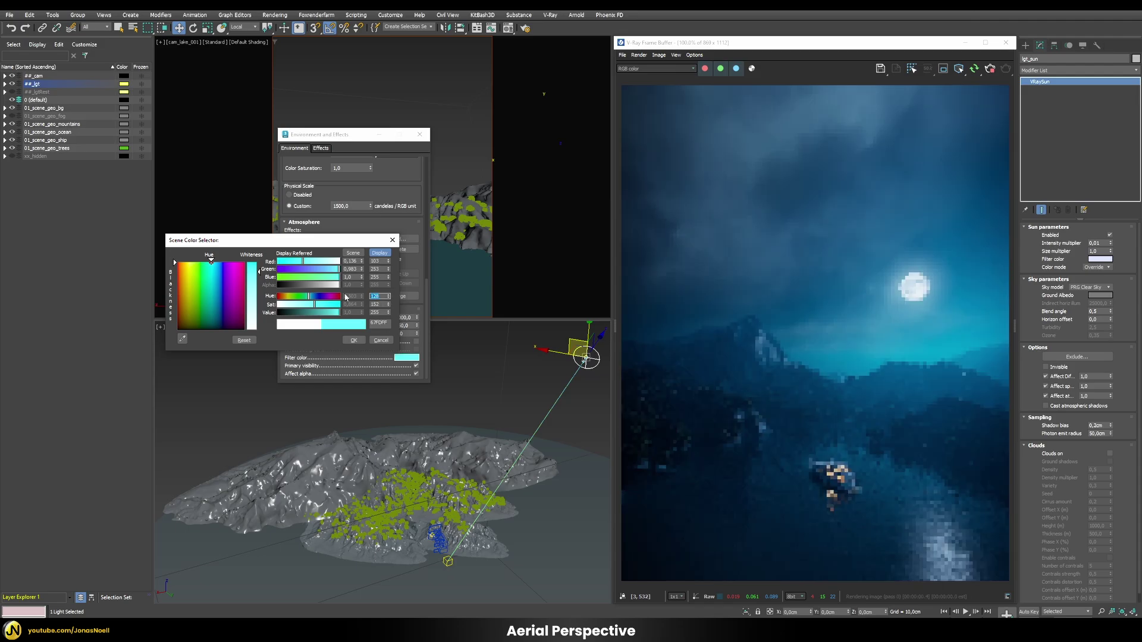
{"action": "left_click", "coordinate": [380, 304]}
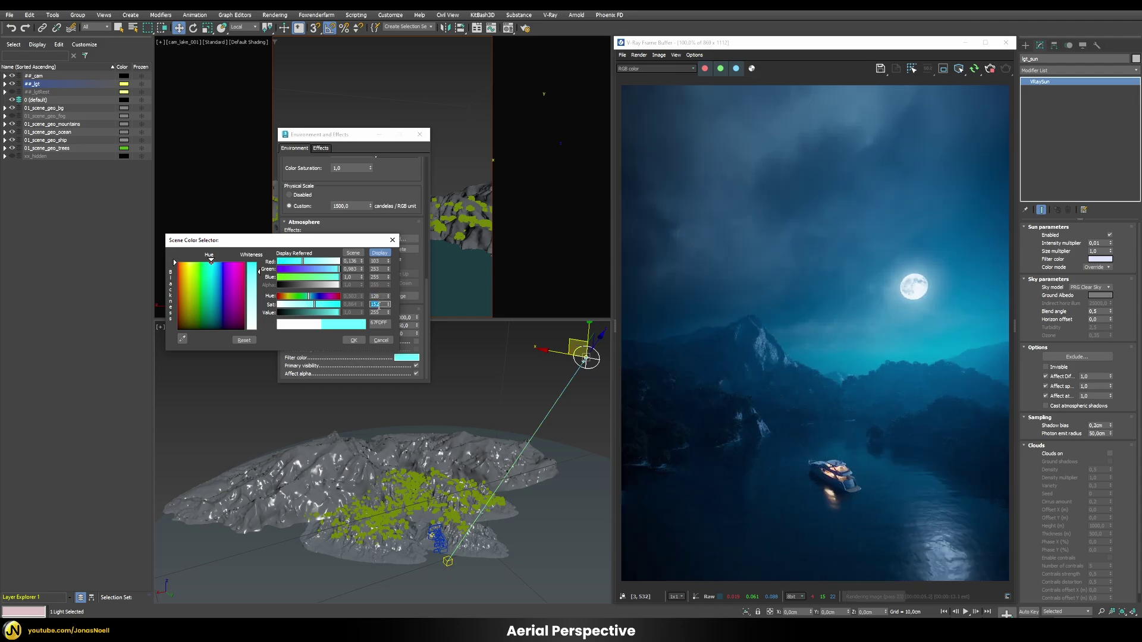
{"action": "type", "text": "24"}
{"action": "key", "text": "Return"}
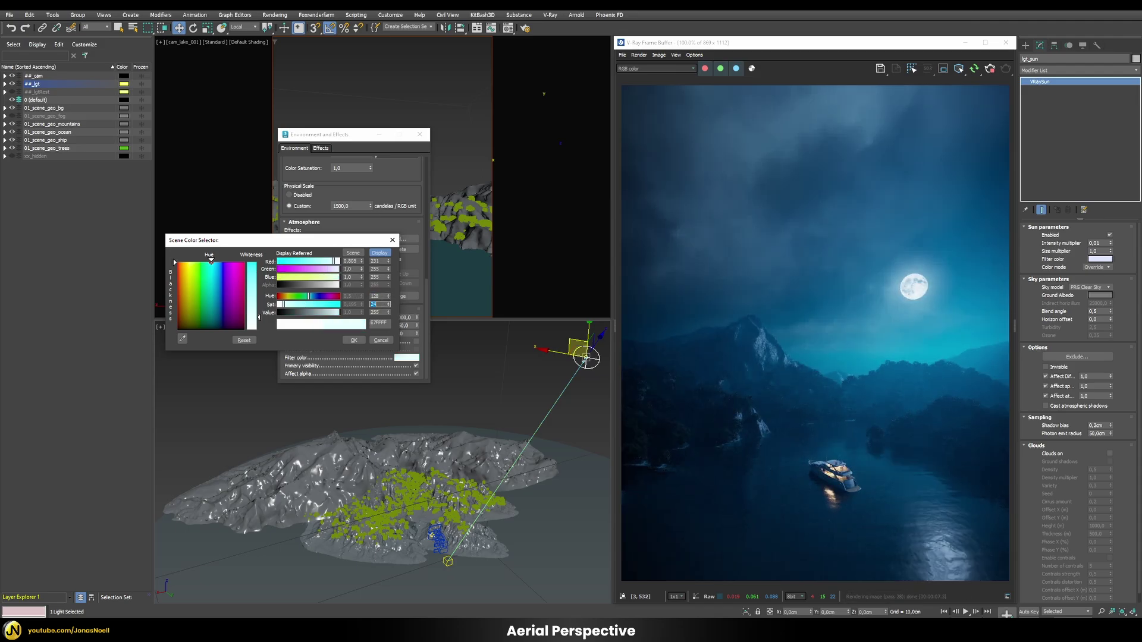
{"action": "left_click", "coordinate": [354, 341]}
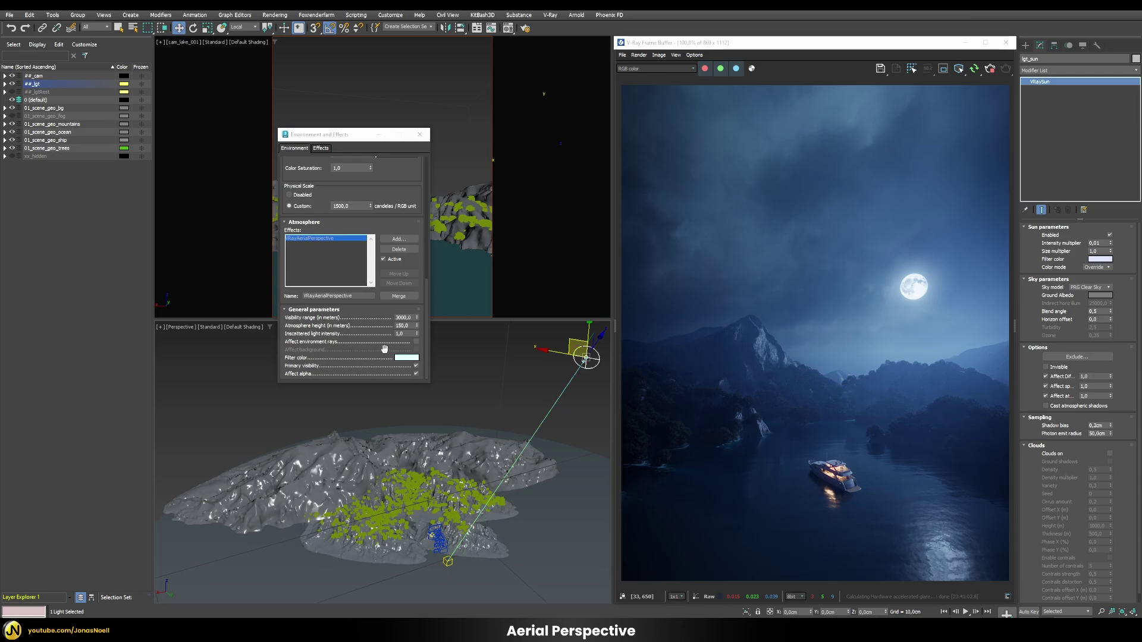
Enable Affect environment rays for the aerial perspective and hide the 01_scene_geo_bg layer
{"action": "left_click", "coordinate": [416, 342]}
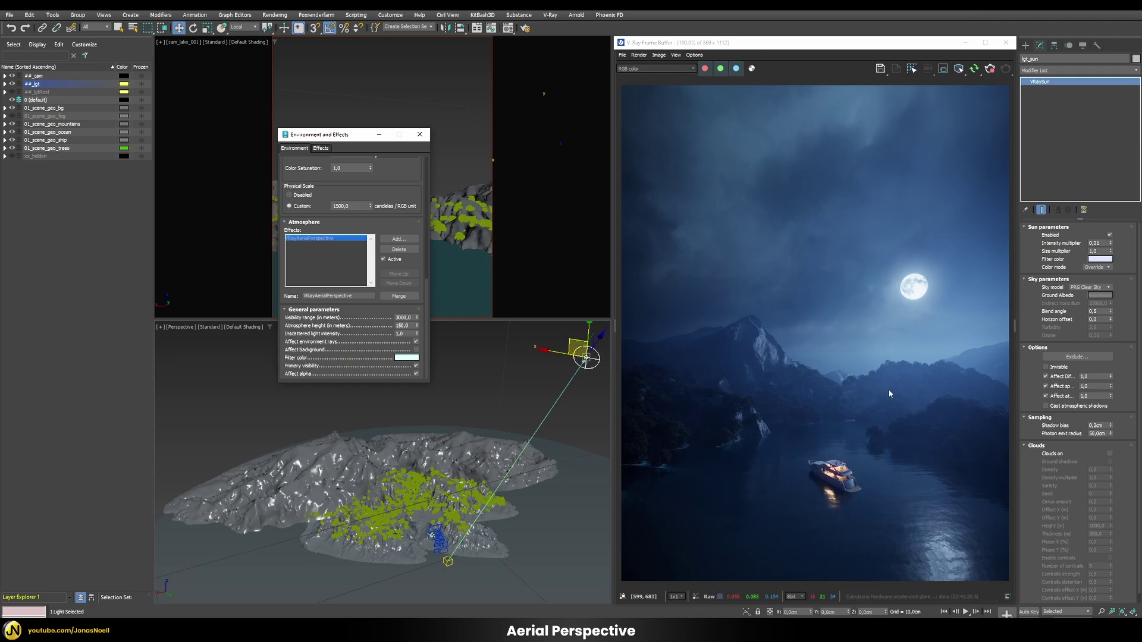
{"action": "left_click", "coordinate": [13, 108]}
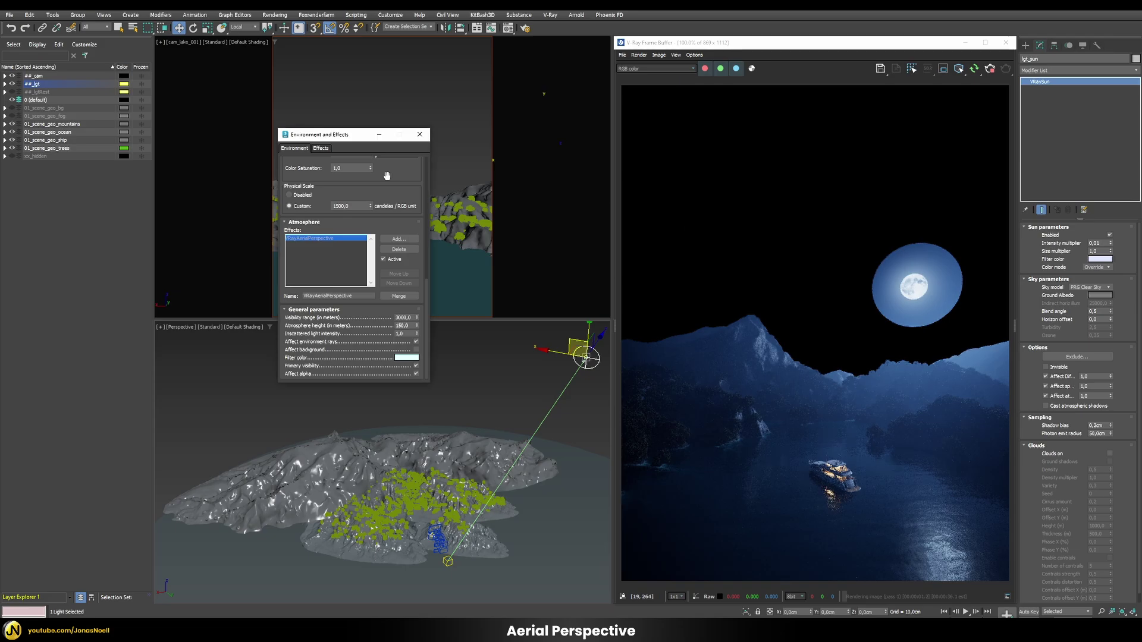
Try a dark grey environment background color with value 66 and discard it
{"action": "scroll", "coordinate": [387, 176], "scroll_direction": "up", "scroll_amount": 5}
{"action": "left_click", "coordinate": [307, 188]}
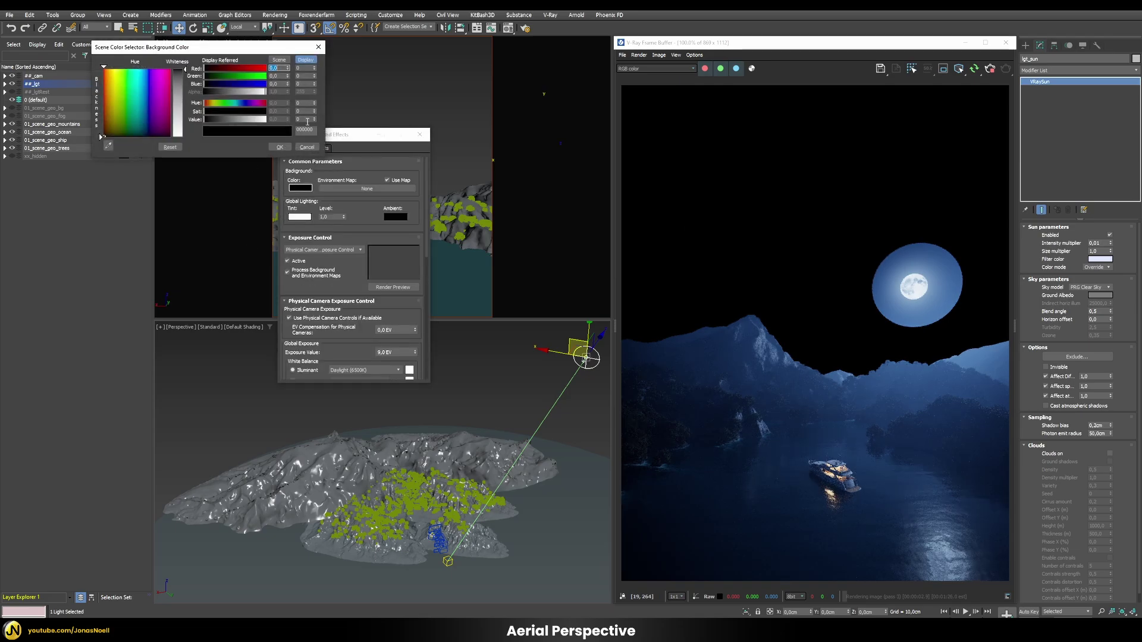
{"action": "left_click", "coordinate": [220, 119]}
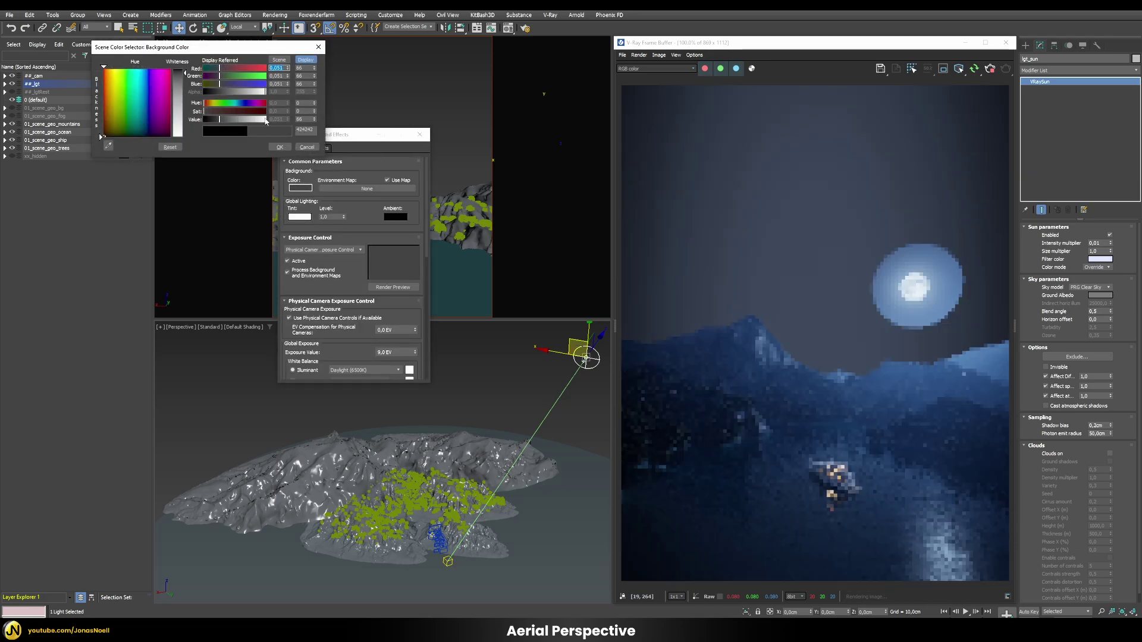
{"action": "left_click", "coordinate": [307, 147]}
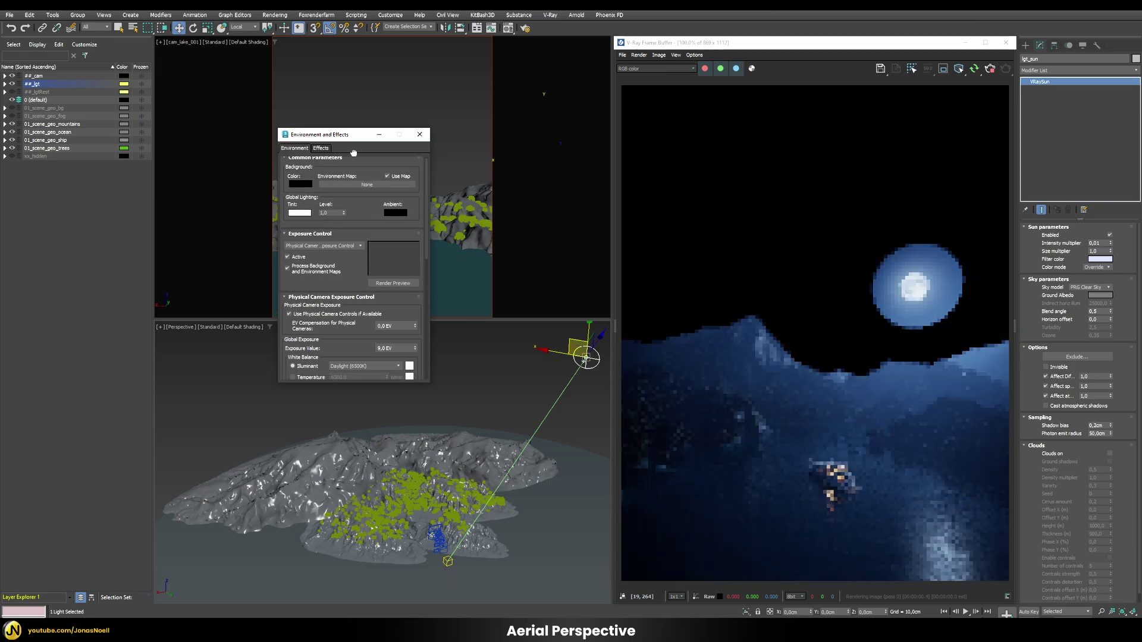
Enable Affect background for the aerial perspective effect
{"action": "scroll", "coordinate": [353, 153], "scroll_direction": "down", "scroll_amount": 5}
{"action": "scroll", "coordinate": [353, 153], "scroll_direction": "down", "scroll_amount": 5}
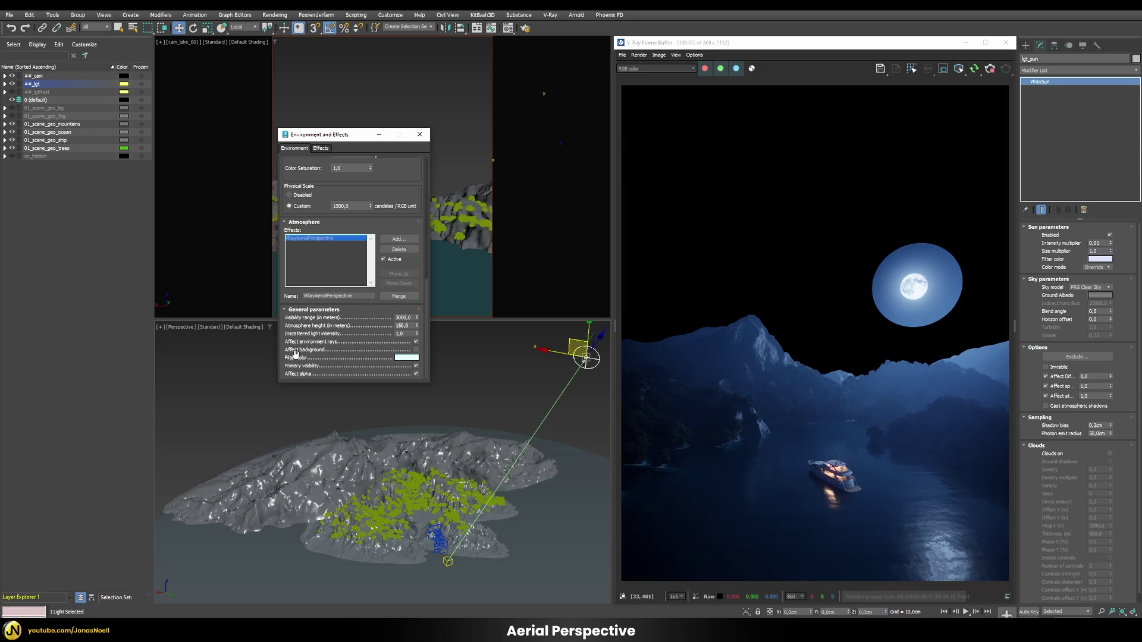
{"action": "left_click", "coordinate": [416, 350]}
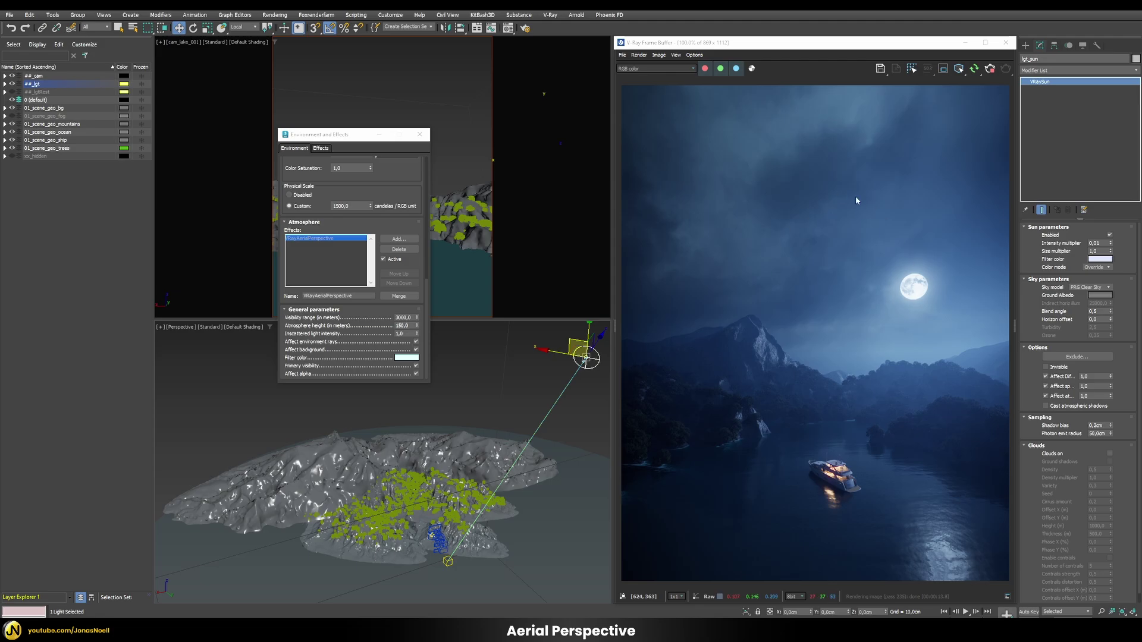
{"action": "scroll", "coordinate": [427, 207], "scroll_direction": "up", "scroll_amount": 10}
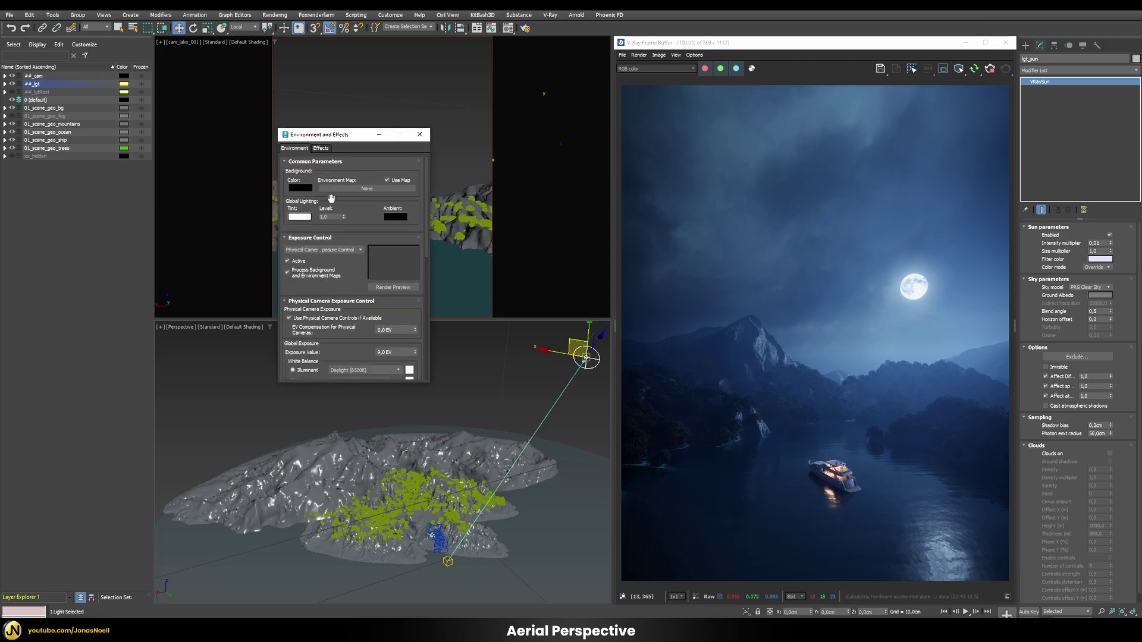
{"action": "left_click", "coordinate": [797, 465]}
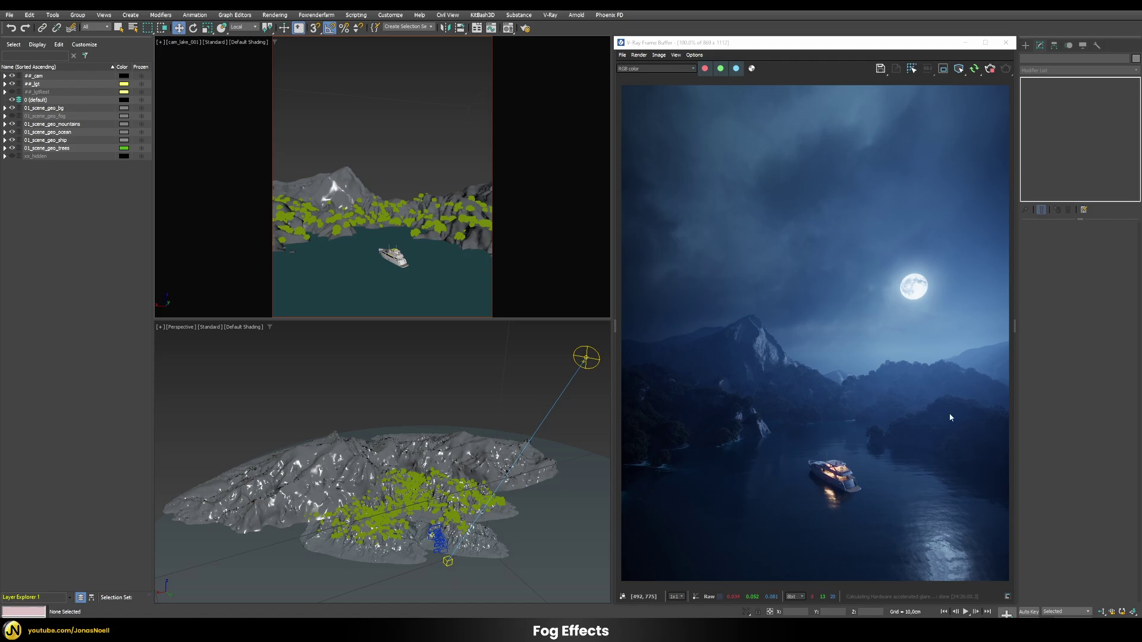
Unhide the 0 (default) layer and isolate the geo_fogPlane_001 object to inspect its stacked planes
{"action": "left_click", "coordinate": [12, 116]}
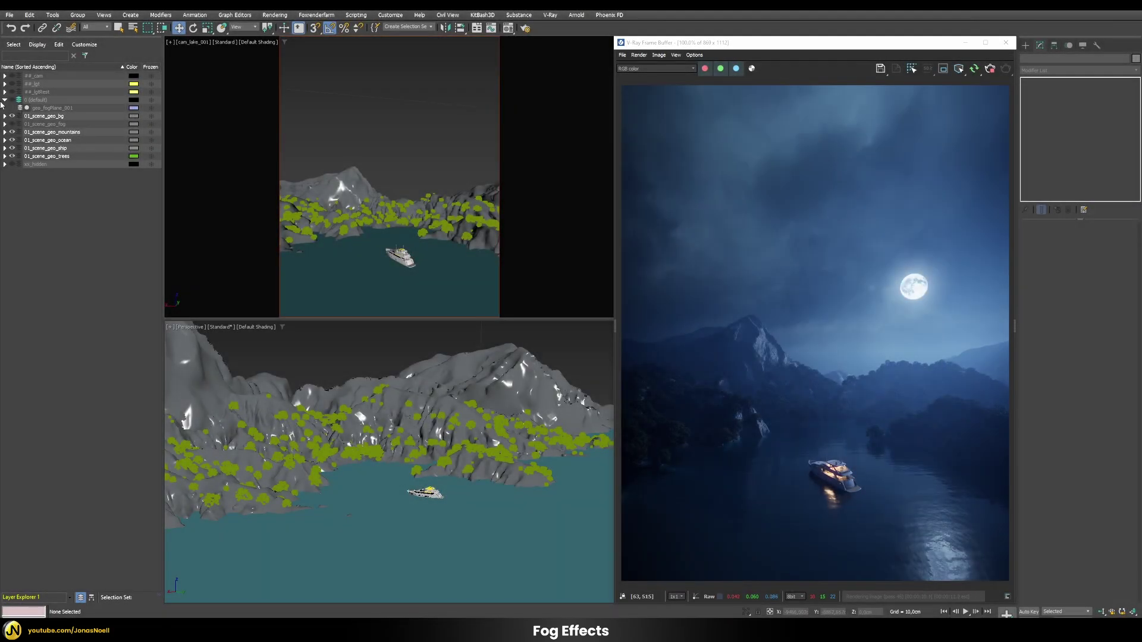
{"action": "left_click", "coordinate": [12, 100]}
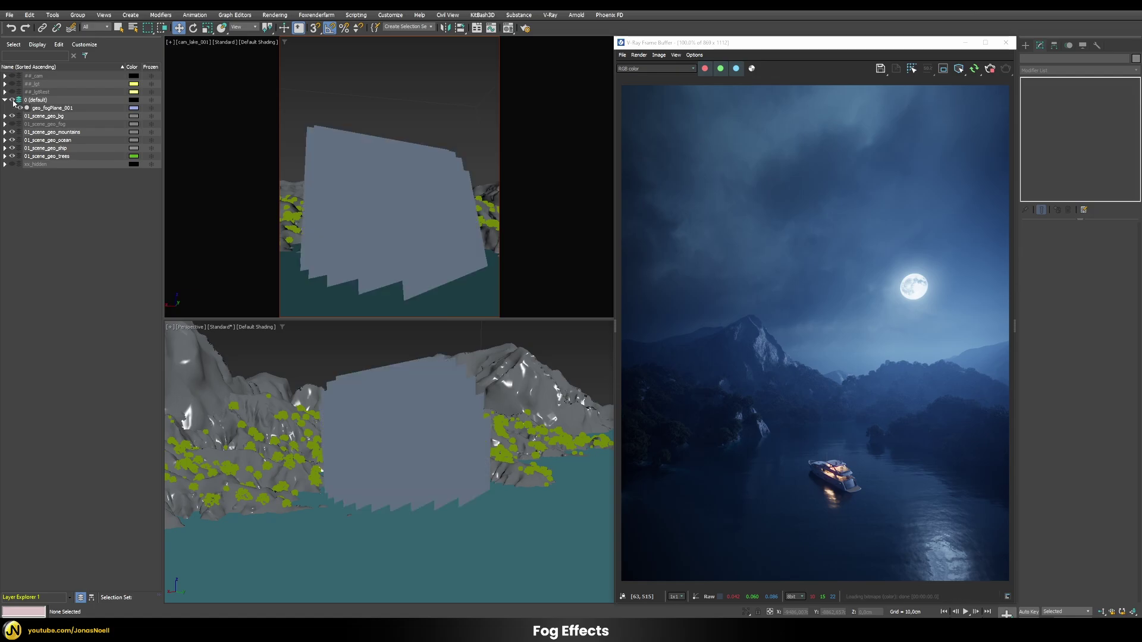
{"action": "left_click", "coordinate": [354, 215]}
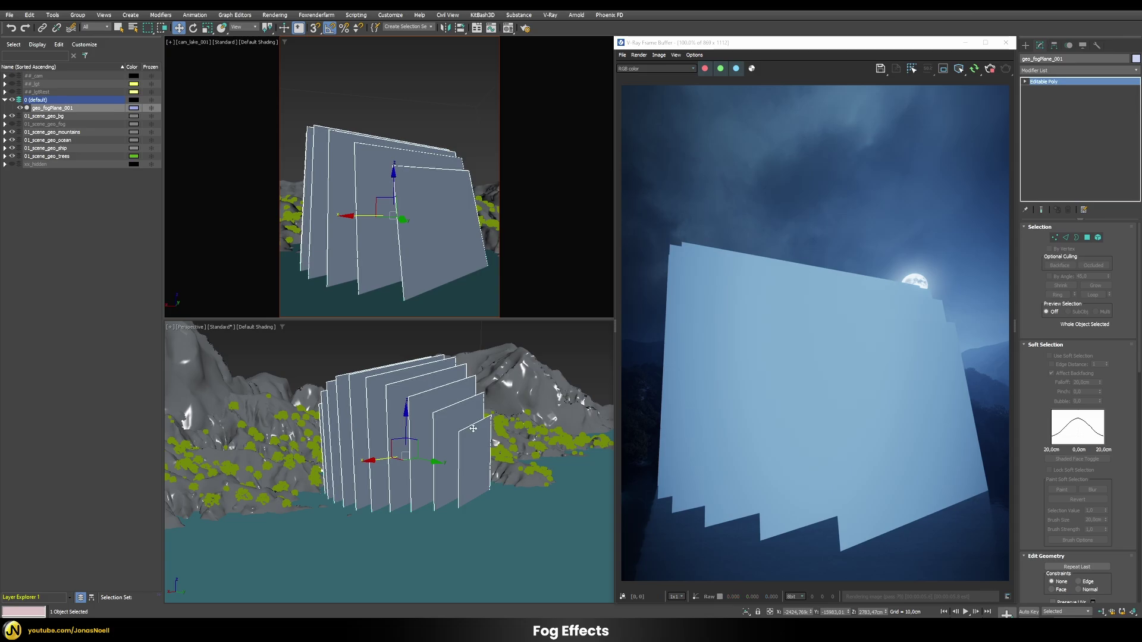
{"action": "key", "text": "alt+q"}
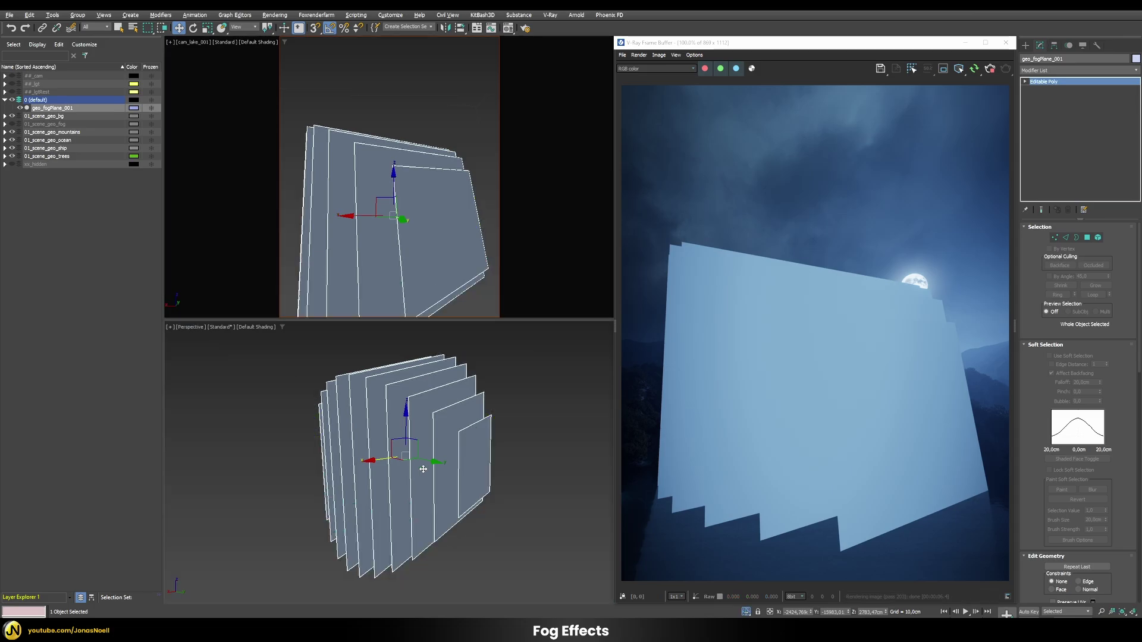
{"action": "middle_click_drag", "start_coordinate": [416, 469], "coordinate": [415, 418], "text": "alt"}
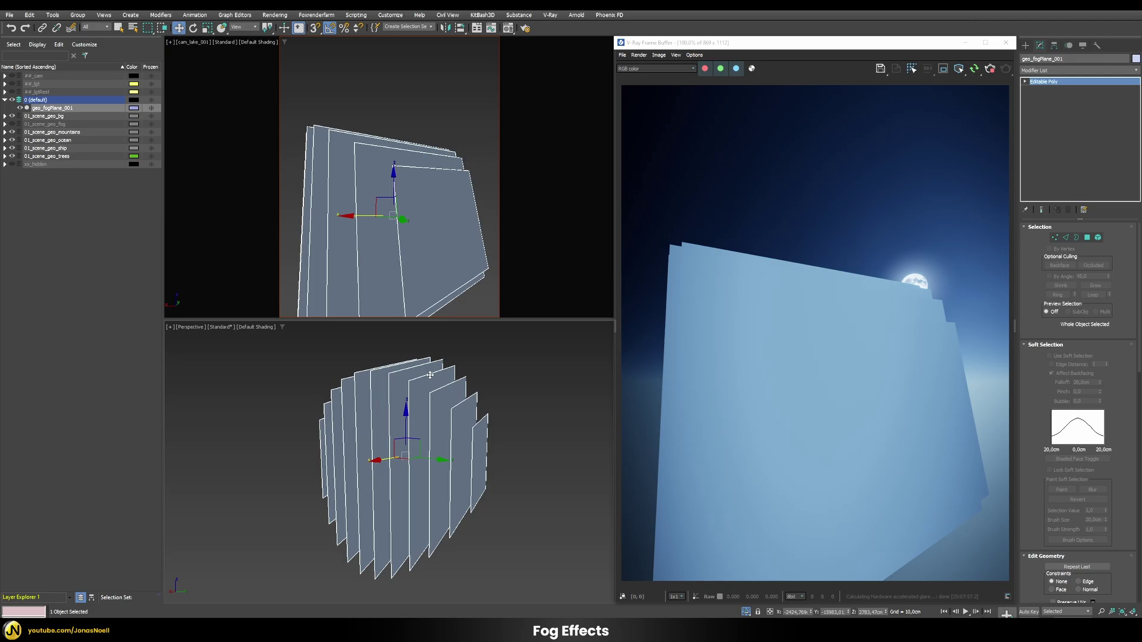
Add a UVW Map modifier to the fog planes with planar mapping aligned to the X axis
{"action": "middle_click_drag", "start_coordinate": [418, 377], "coordinate": [417, 363], "text": "alt"}
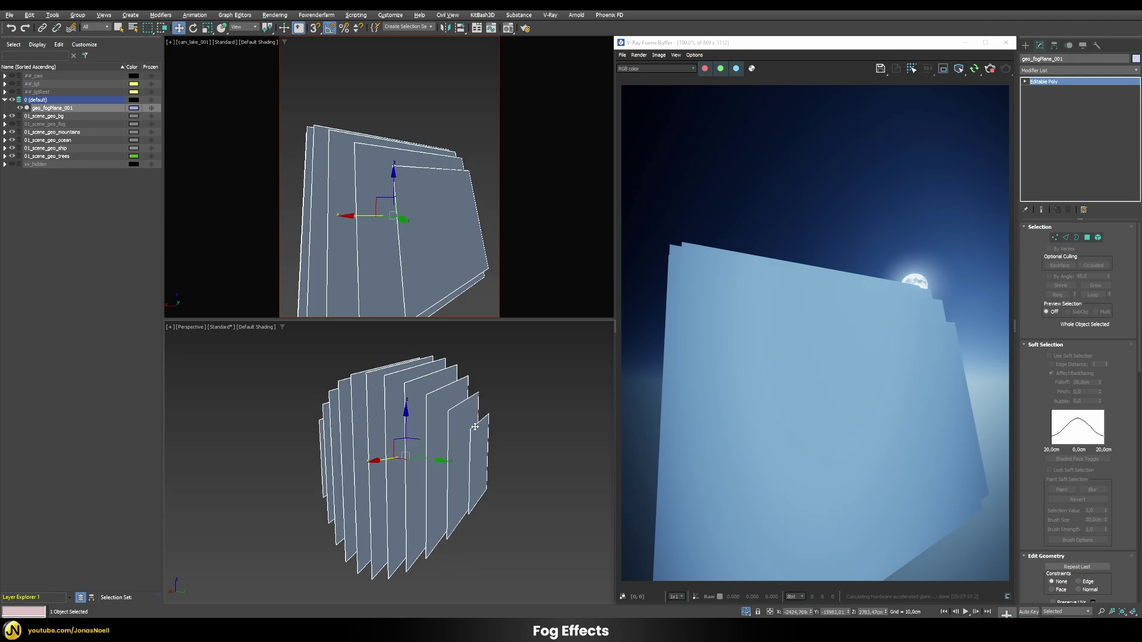
{"action": "middle_click_drag", "start_coordinate": [363, 422], "coordinate": [402, 455], "text": "alt"}
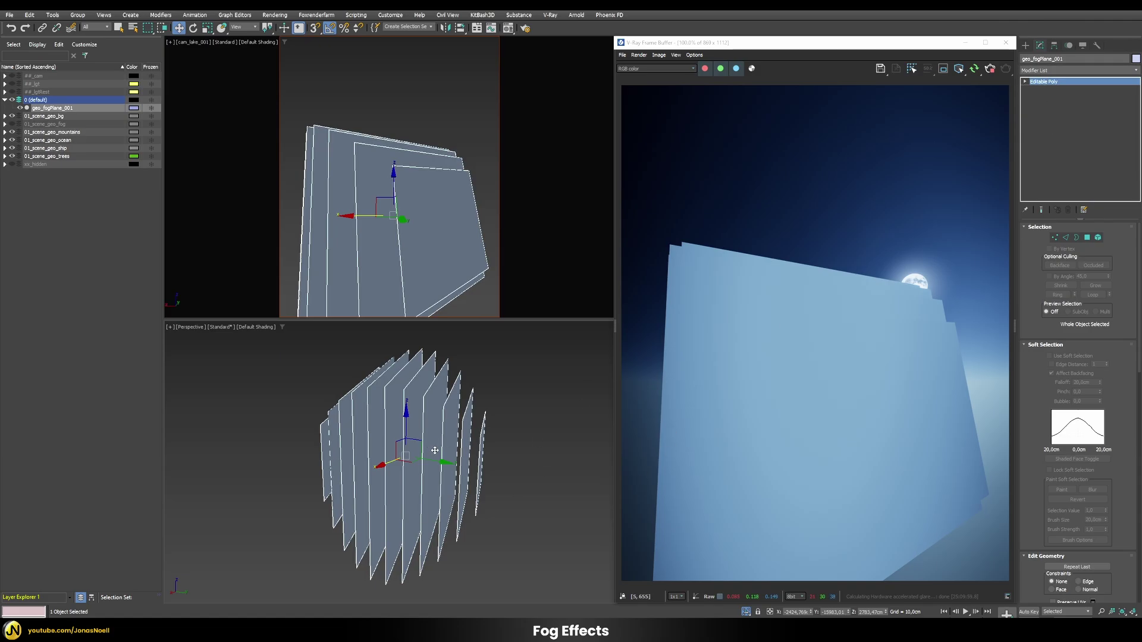
{"action": "left_click", "coordinate": [1058, 70]}
{"action": "type", "text": "uvw"}
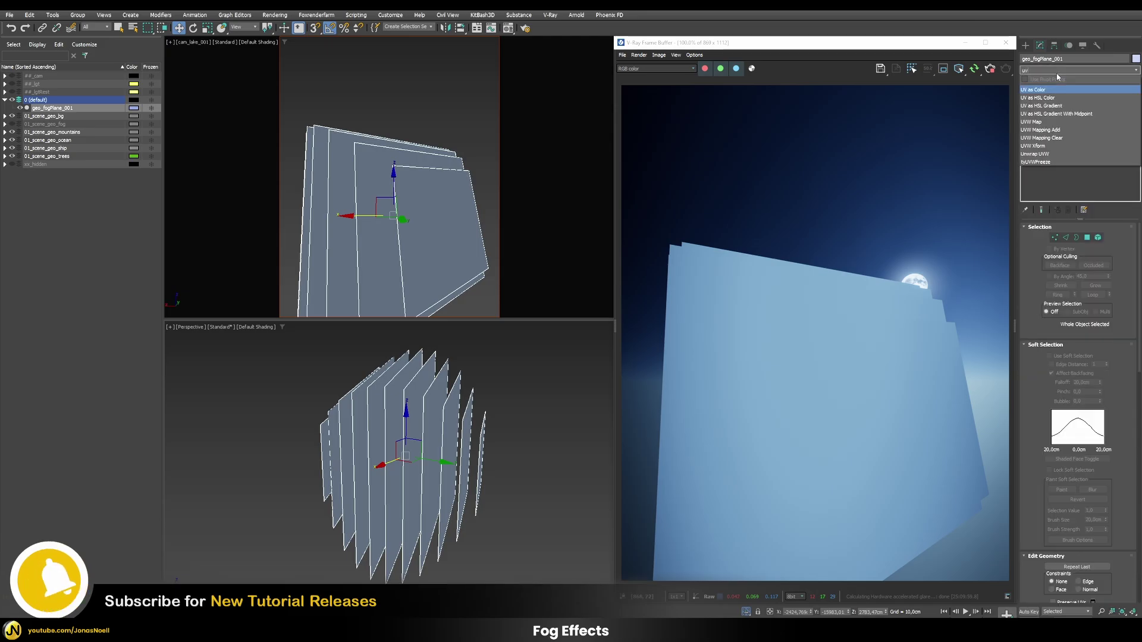
{"action": "left_click", "coordinate": [1033, 89]}
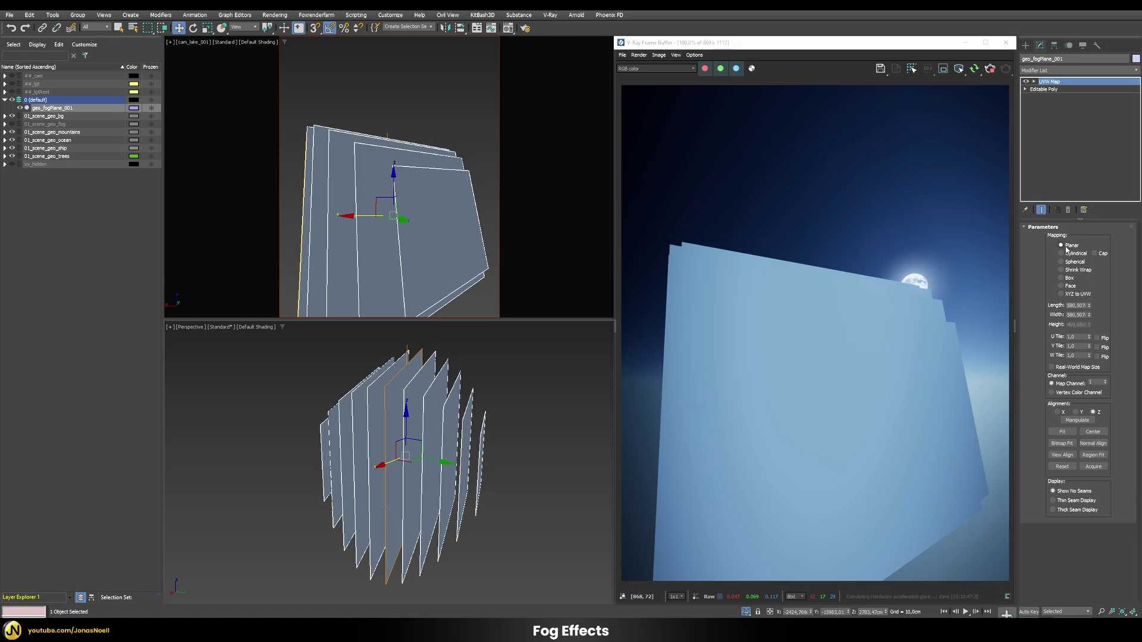
{"action": "left_click", "coordinate": [1058, 412]}
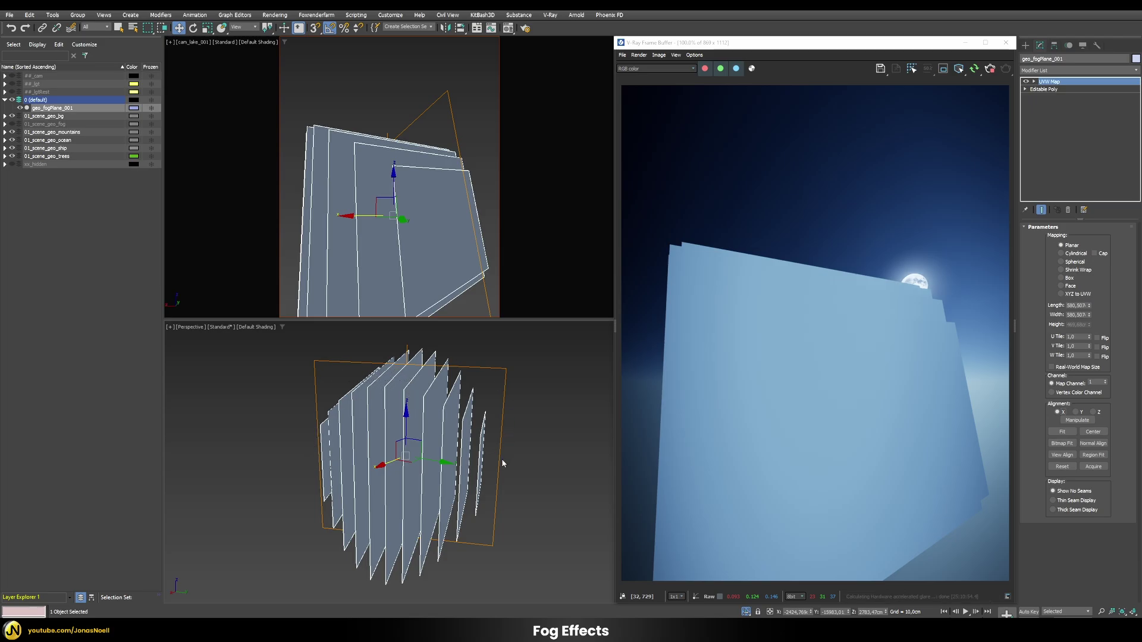
Add a second UVW Map modifier with Face mapping on map channel 2 and end the isolation of the fog planes
{"action": "left_click", "coordinate": [1042, 70]}
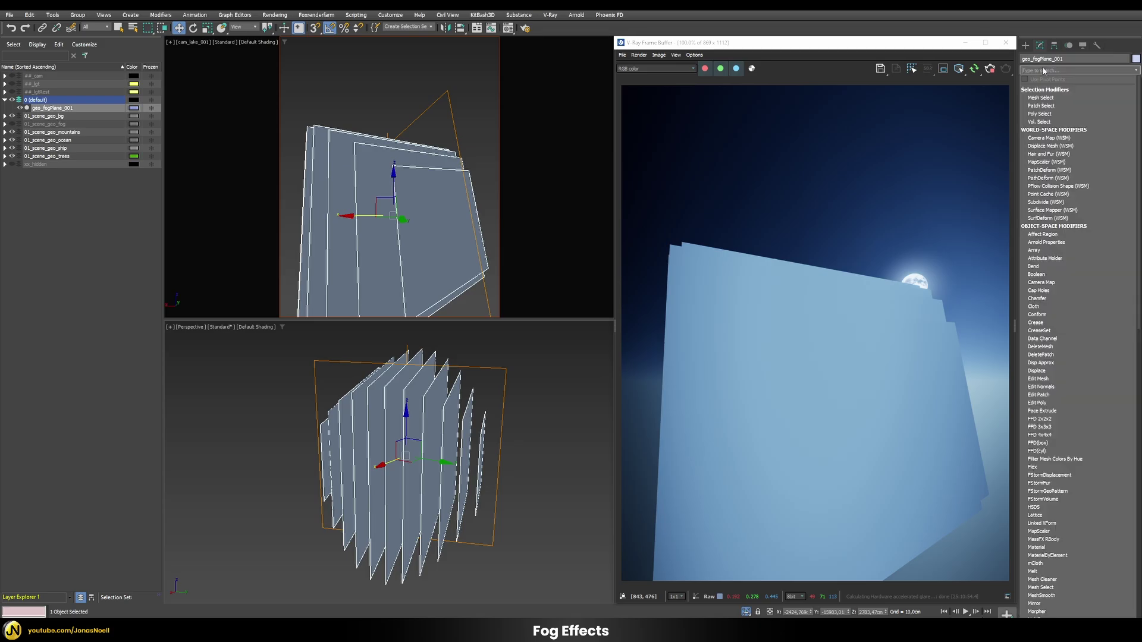
{"action": "type", "text": "uvw"}
{"action": "key", "text": "Return"}
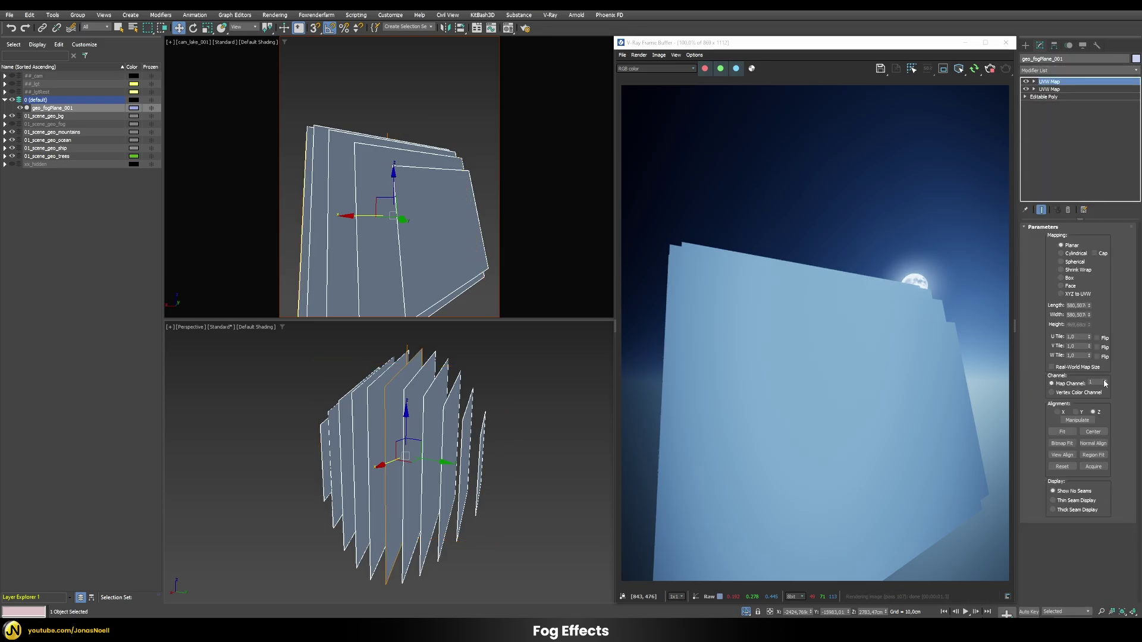
{"action": "left_click", "coordinate": [1068, 288]}
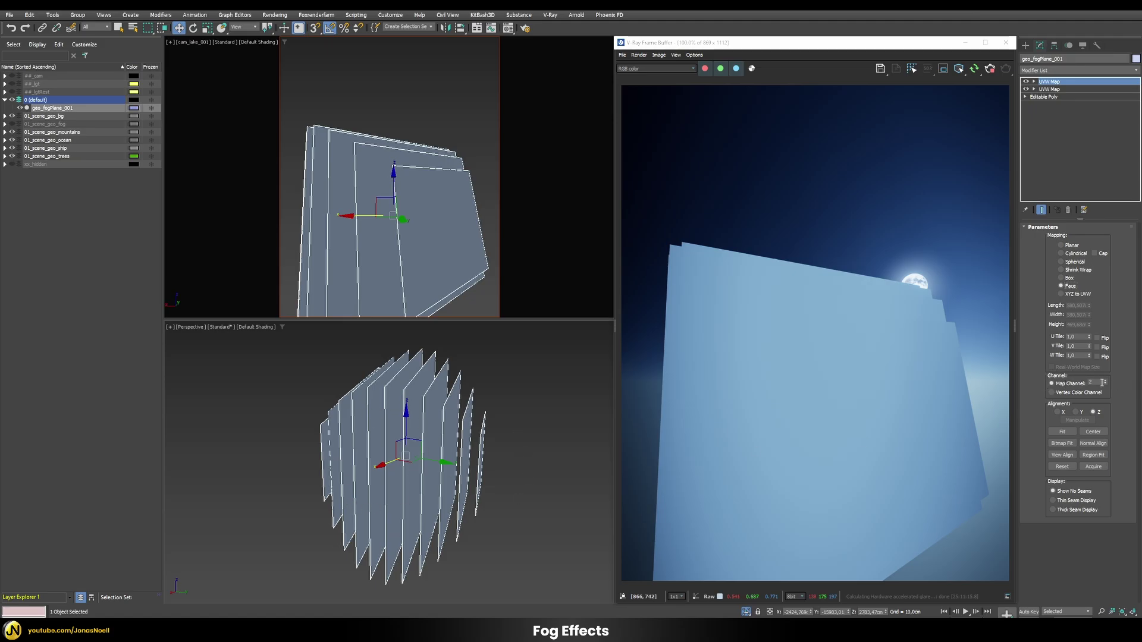
{"action": "left_click", "coordinate": [747, 612]}
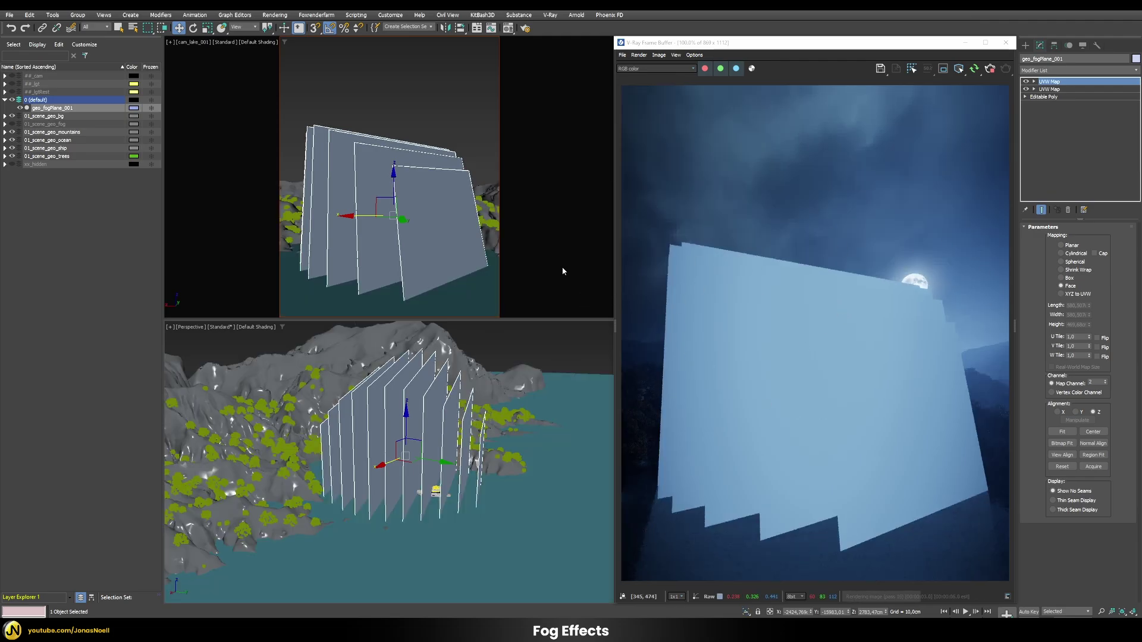
Assign a Composite map to the opacity of the shd_fog light material
{"action": "left_click", "coordinate": [508, 28]}
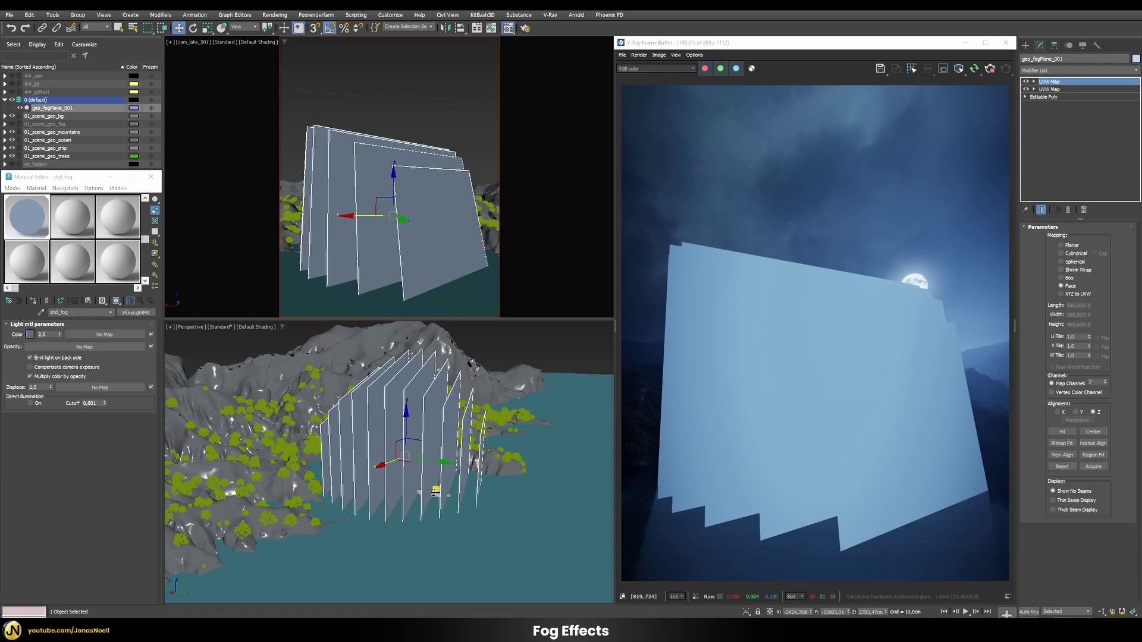
{"action": "left_click", "coordinate": [92, 349]}
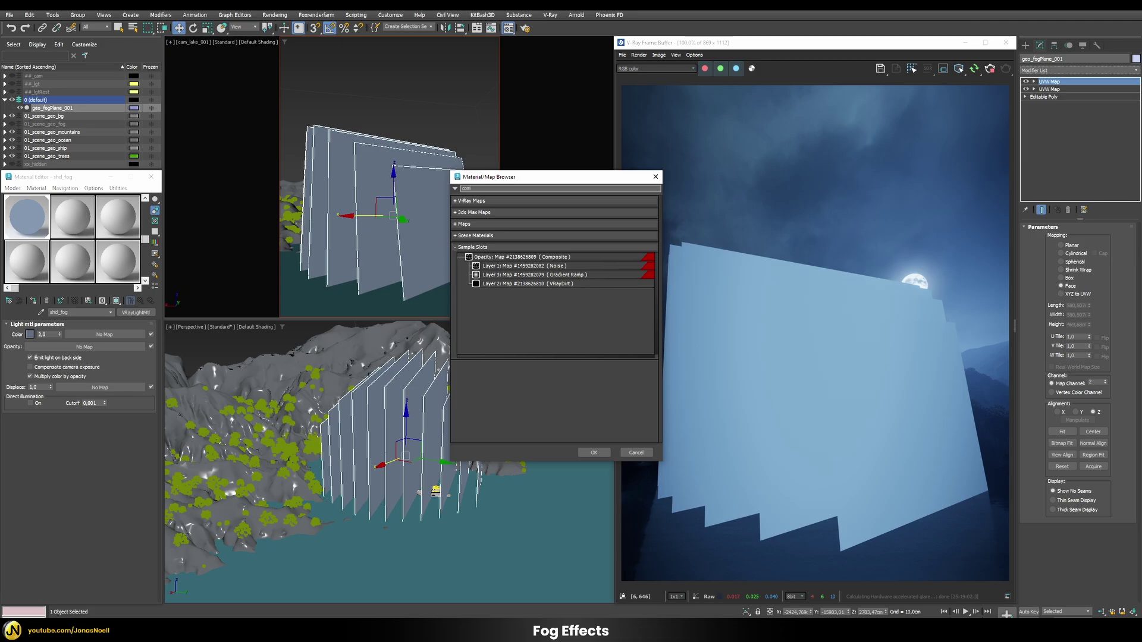
{"action": "type", "text": "p"}
{"action": "key", "text": "Return"}
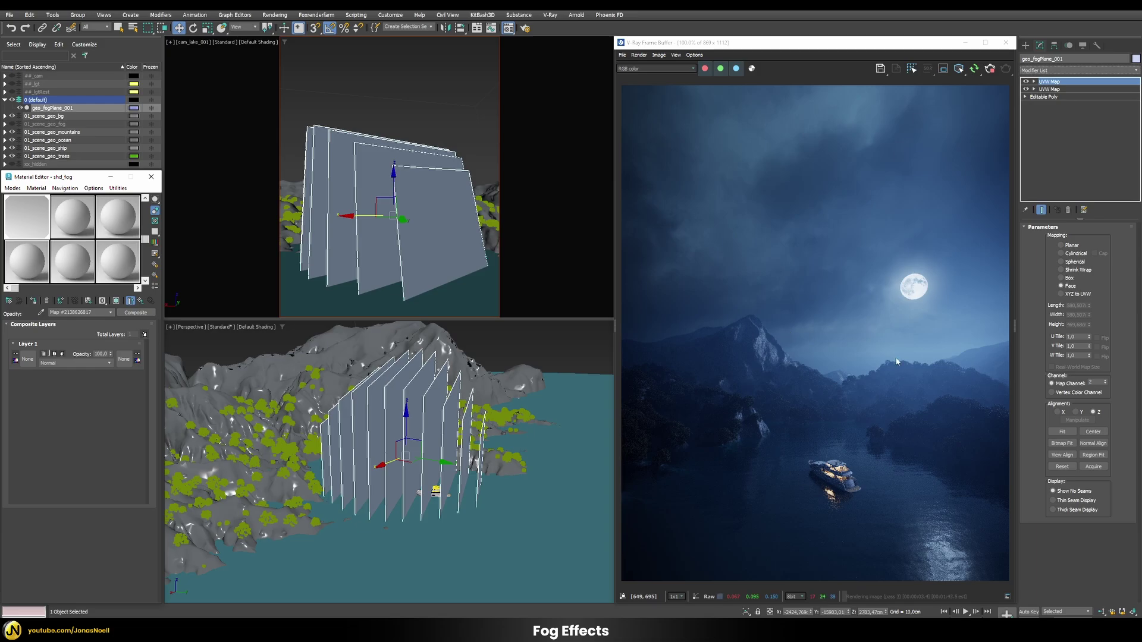
Load a Gradient Ramp into Layer 1 of the opacity composite and show the map in the viewport
{"action": "left_click", "coordinate": [35, 359]}
{"action": "type", "text": "gra"}
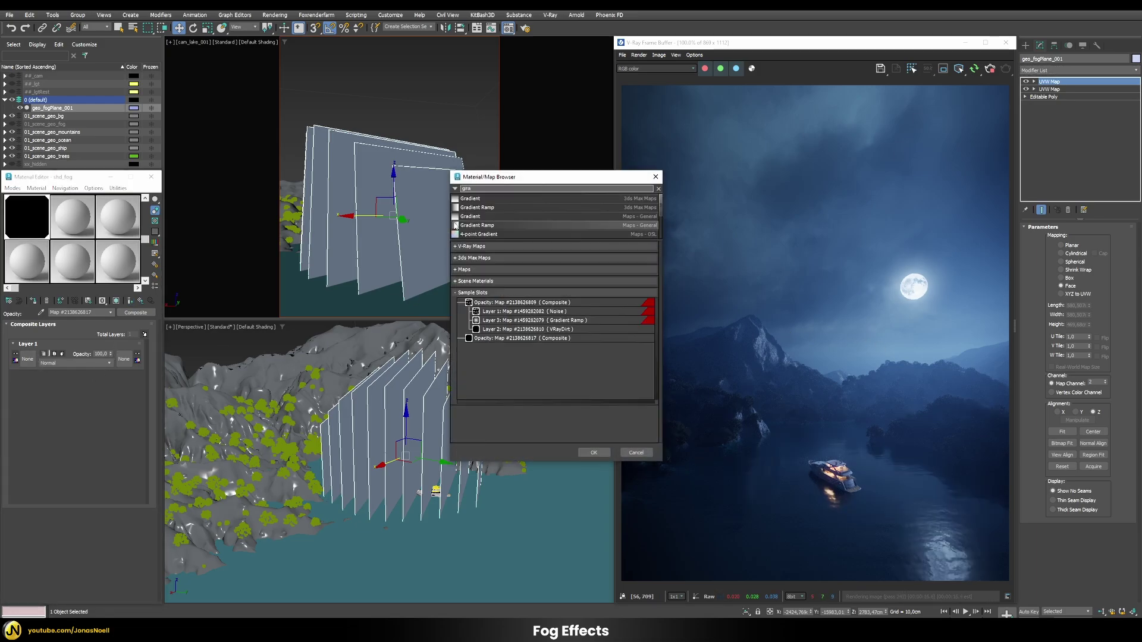
{"action": "double_click", "coordinate": [471, 208]}
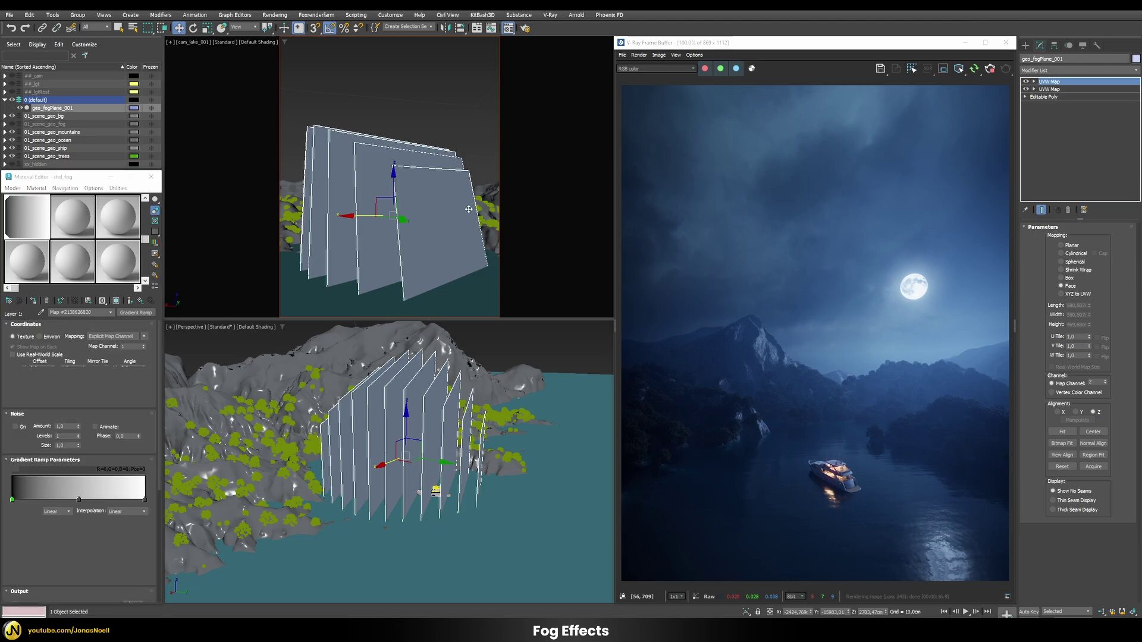
{"action": "left_click", "coordinate": [117, 302]}
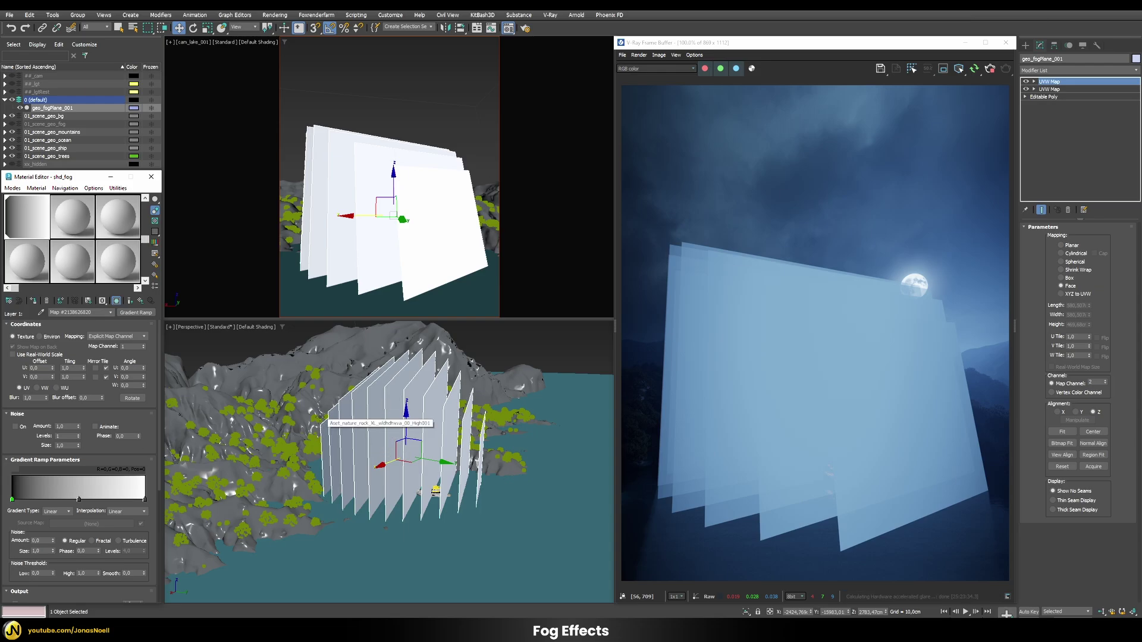
Set the gradient ramp's middle flag to white and its end flag to black so both edges fade out
{"action": "double_click", "coordinate": [79, 499]}
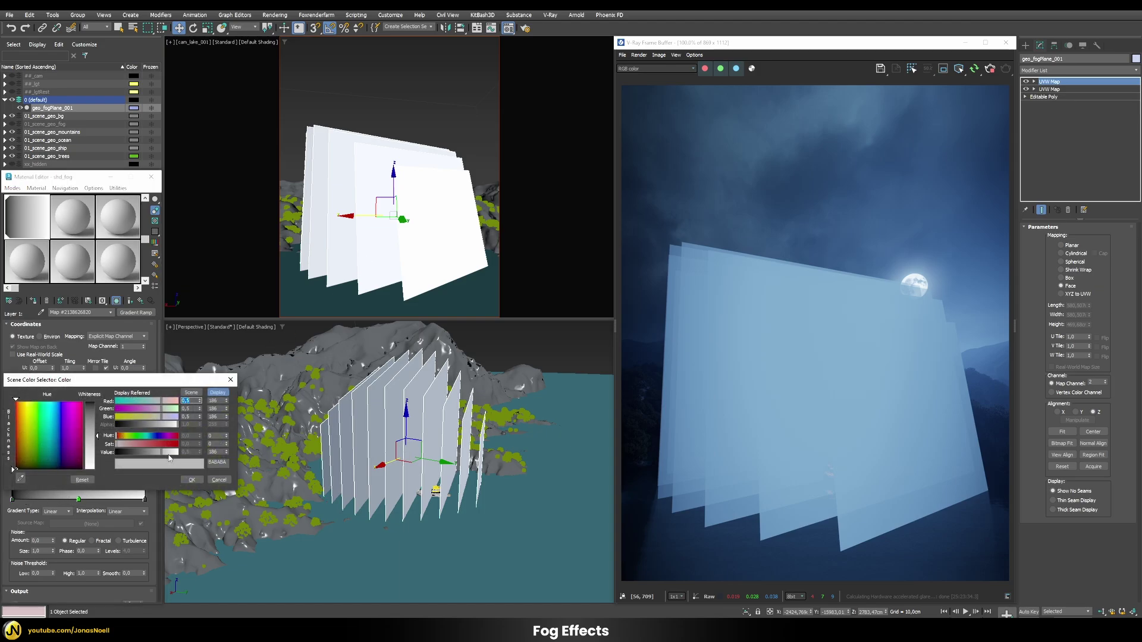
{"action": "left_click_drag", "start_coordinate": [170, 456], "coordinate": [180, 456]}
{"action": "left_click", "coordinate": [191, 480]}
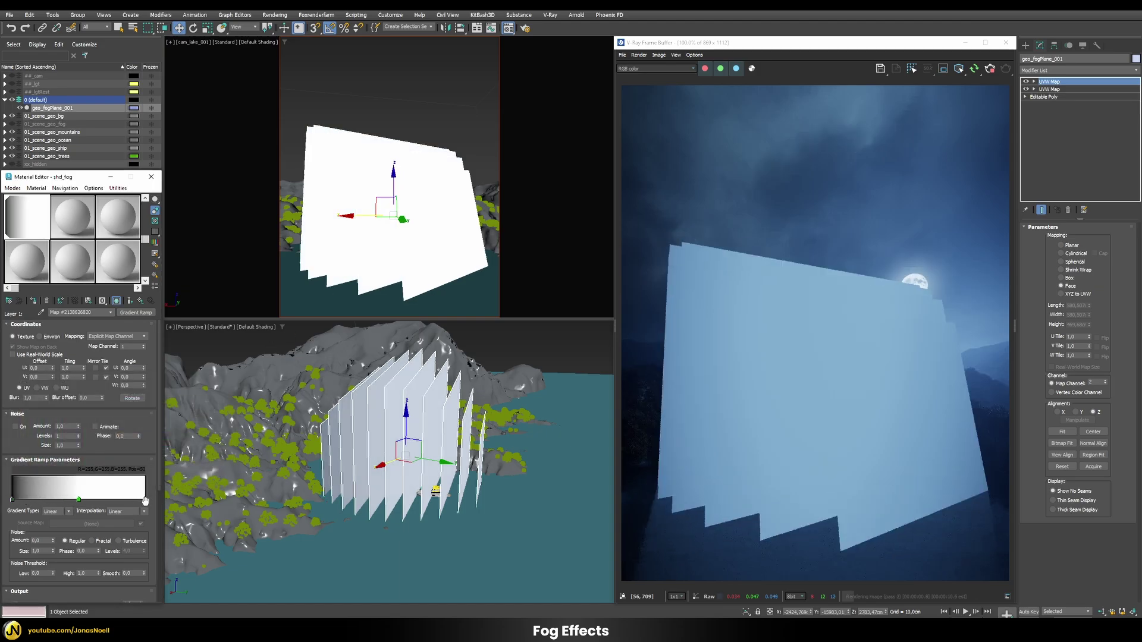
{"action": "double_click", "coordinate": [145, 500]}
{"action": "left_click_drag", "start_coordinate": [174, 445], "coordinate": [118, 445]}
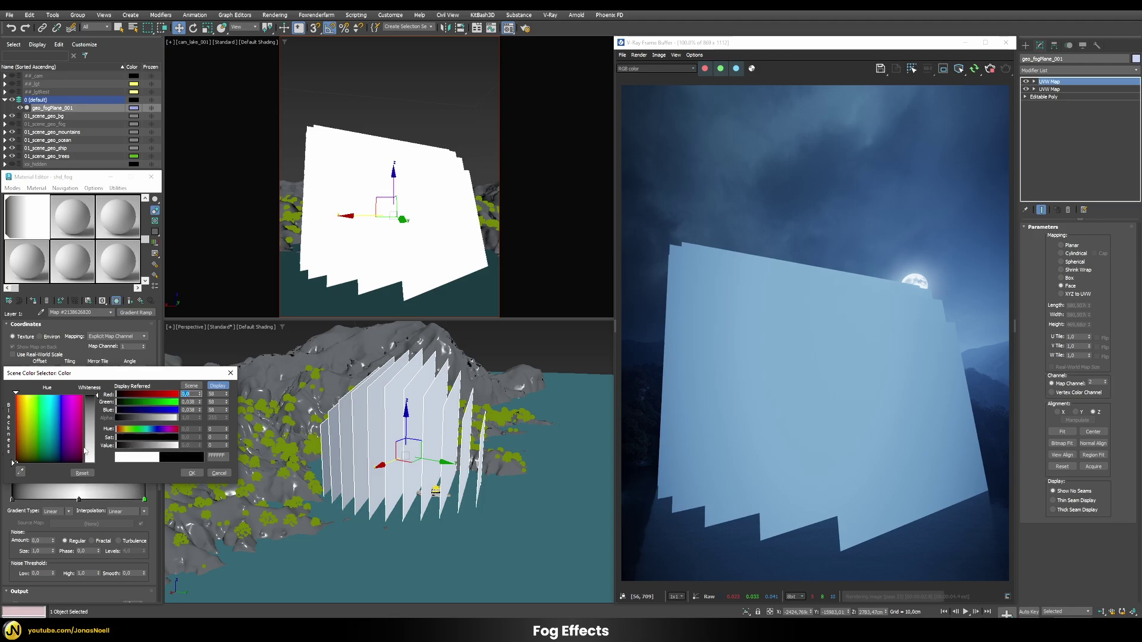
{"action": "left_click", "coordinate": [191, 473]}
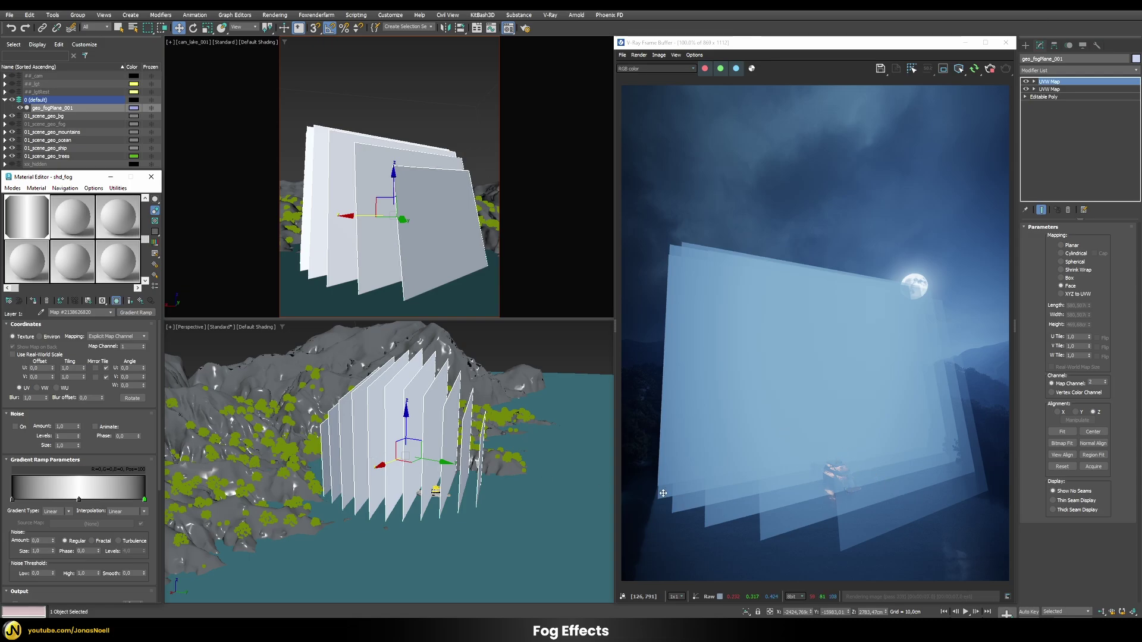
Enable the color map in the gradient ramp's output and give the curve's start point a Bezier handle
{"action": "scroll", "coordinate": [122, 345], "scroll_direction": "down", "scroll_amount": 3}
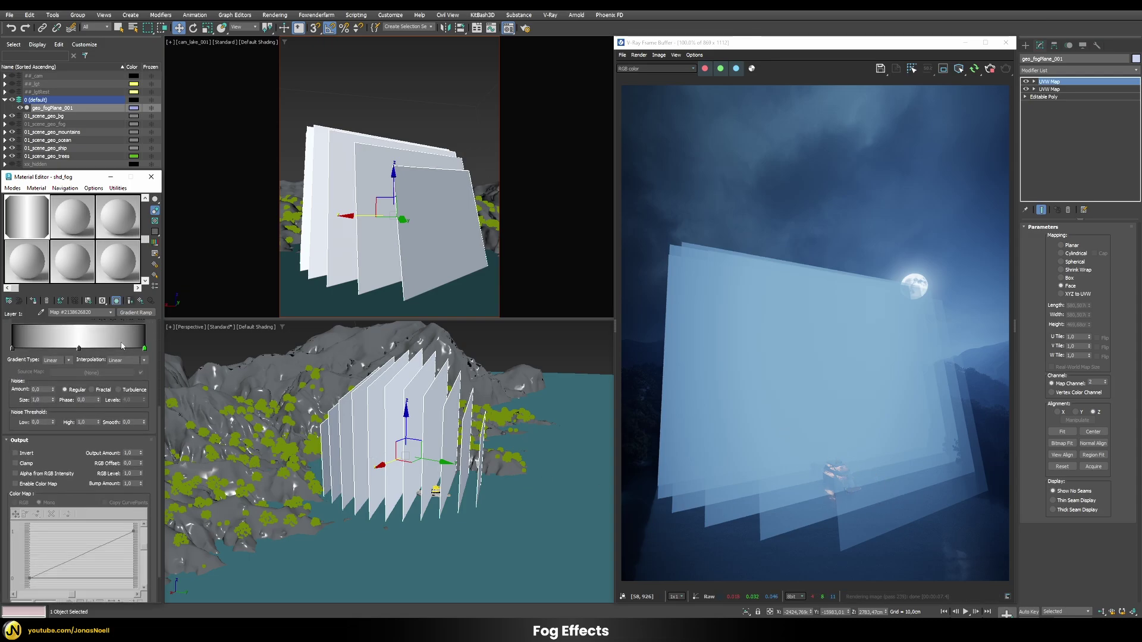
{"action": "left_click", "coordinate": [22, 485]}
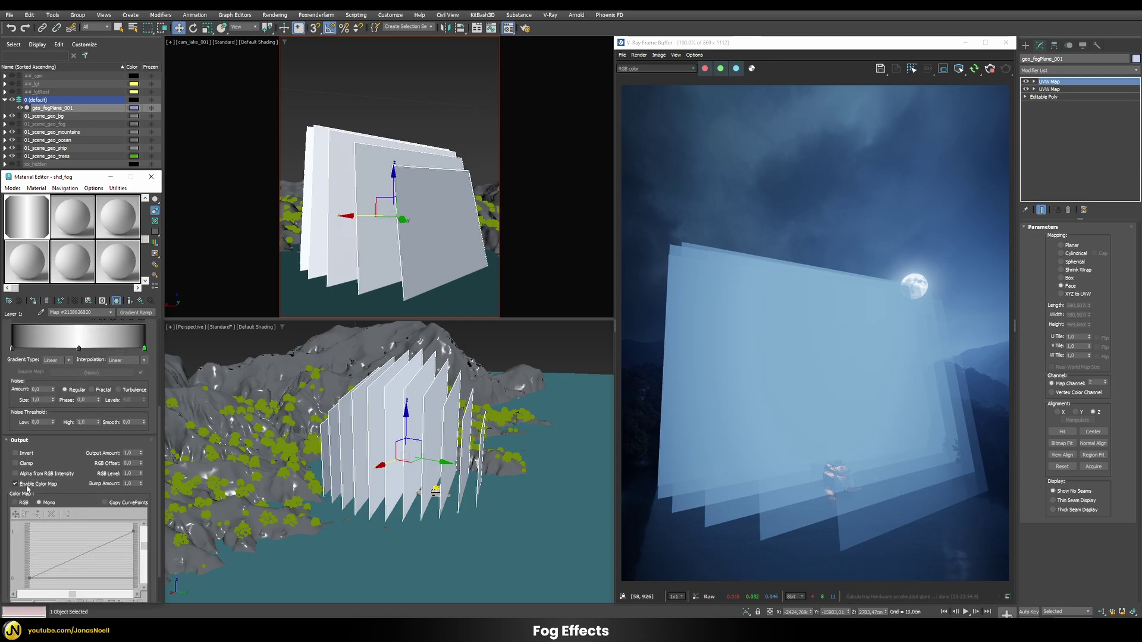
{"action": "right_click", "coordinate": [30, 576]}
{"action": "left_click", "coordinate": [59, 602]}
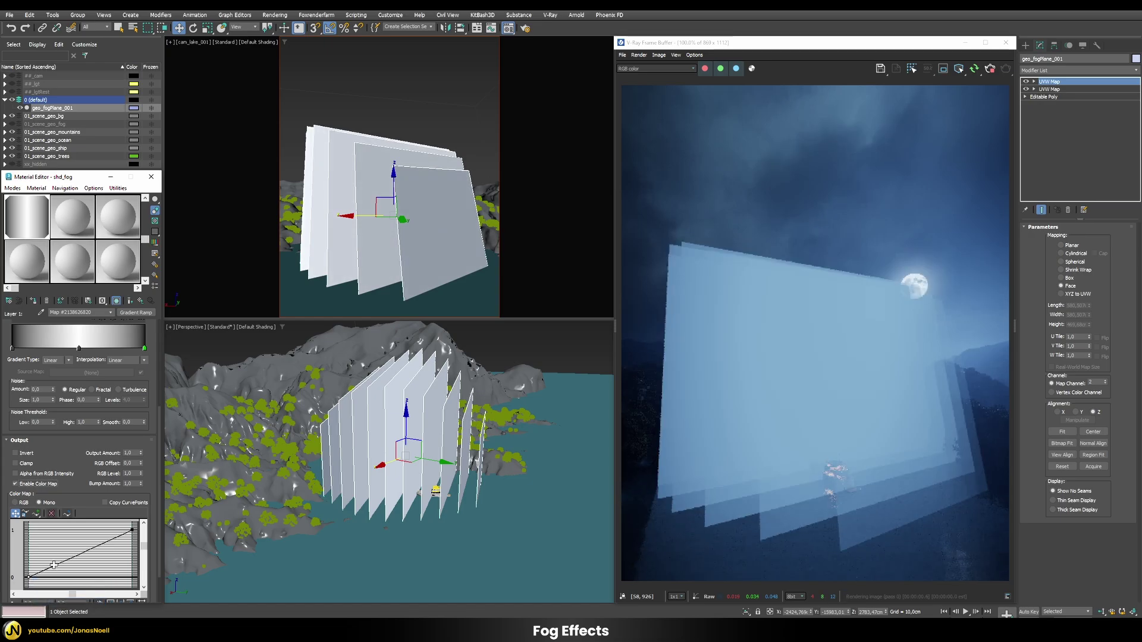
Try bending the gradient's color map curve below and above the diagonal, and reset it to a straight line
{"action": "left_click_drag", "start_coordinate": [54, 565], "coordinate": [127, 575]}
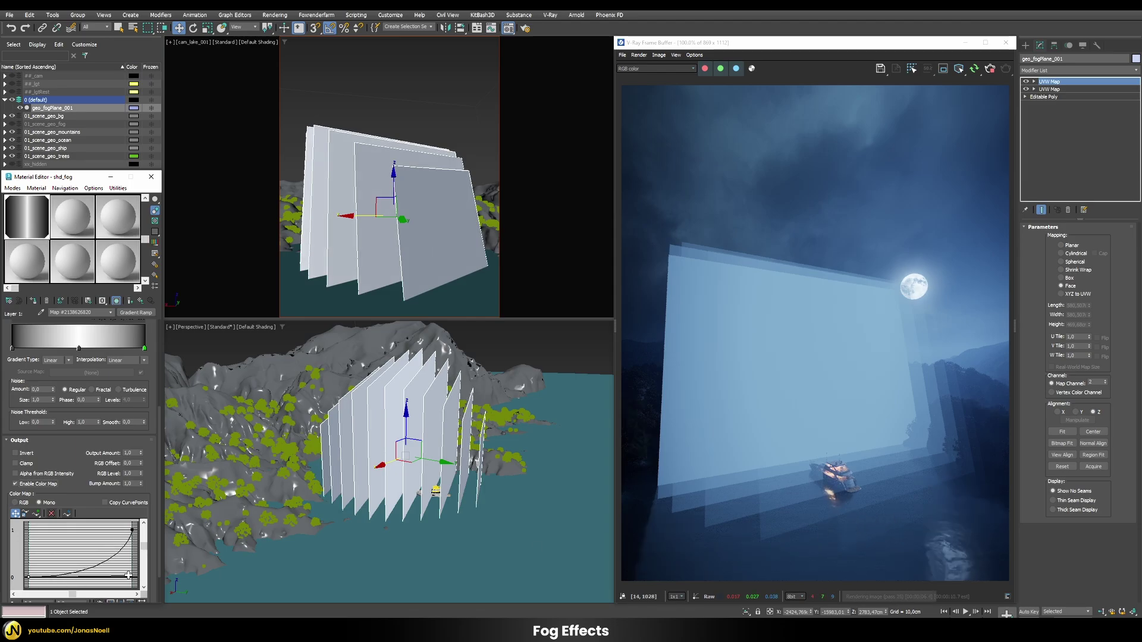
{"action": "left_click_drag", "start_coordinate": [128, 575], "coordinate": [37, 536]}
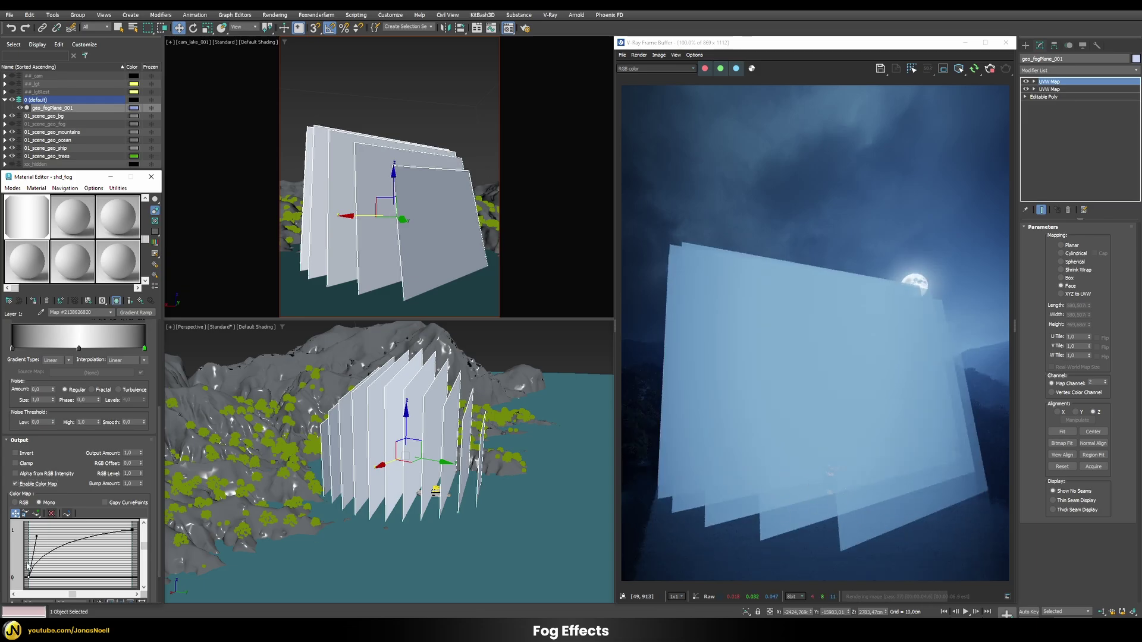
{"action": "right_click", "coordinate": [28, 577]}
{"action": "left_click", "coordinate": [53, 582]}
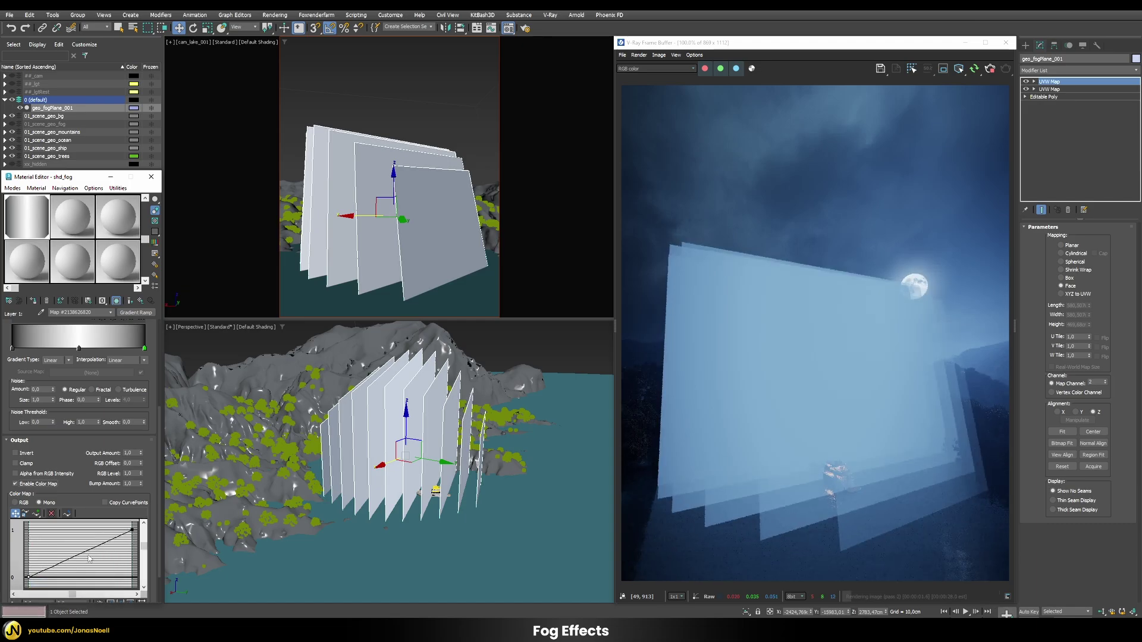
Add a second layer to the opacity composite and load a Noise map into it
{"action": "left_click", "coordinate": [142, 303]}
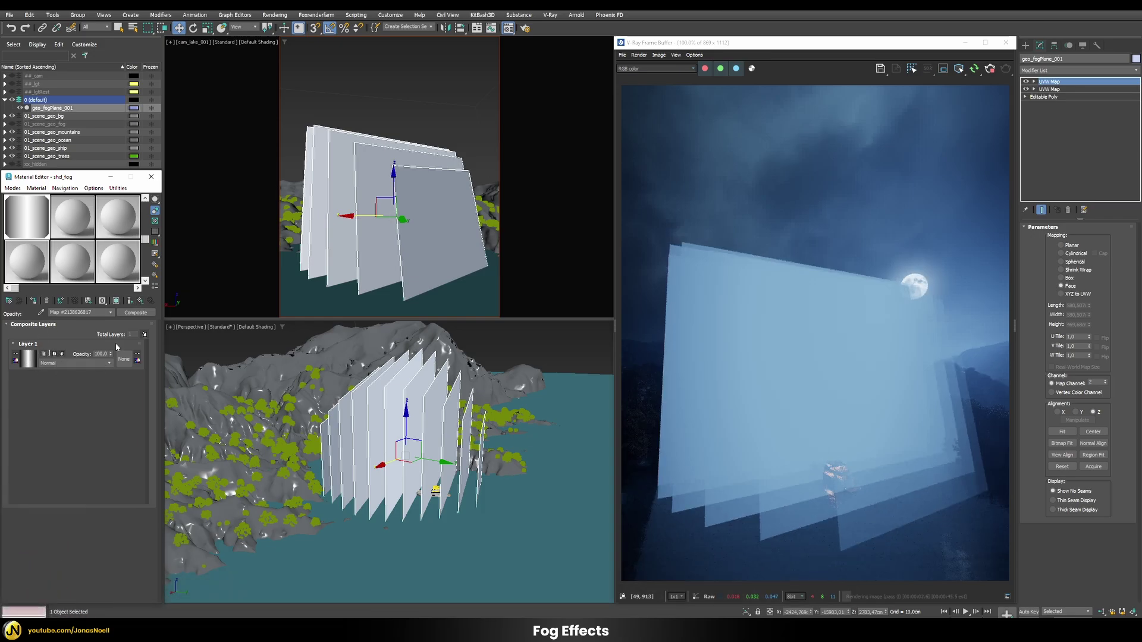
{"action": "left_click", "coordinate": [144, 335]}
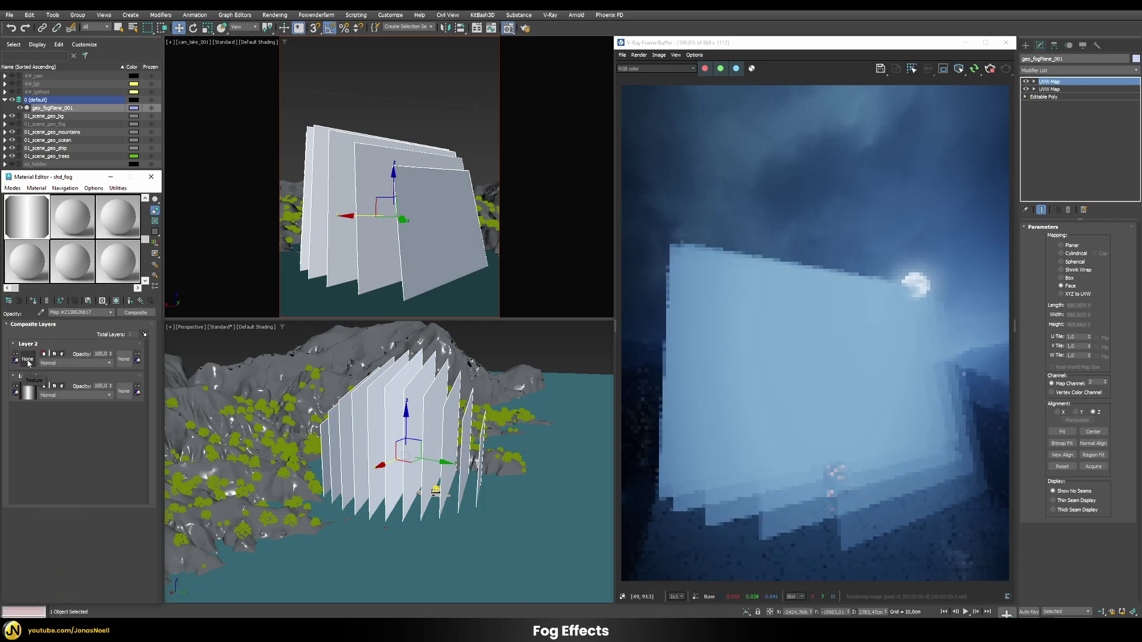
{"action": "left_click", "coordinate": [907, 521]}
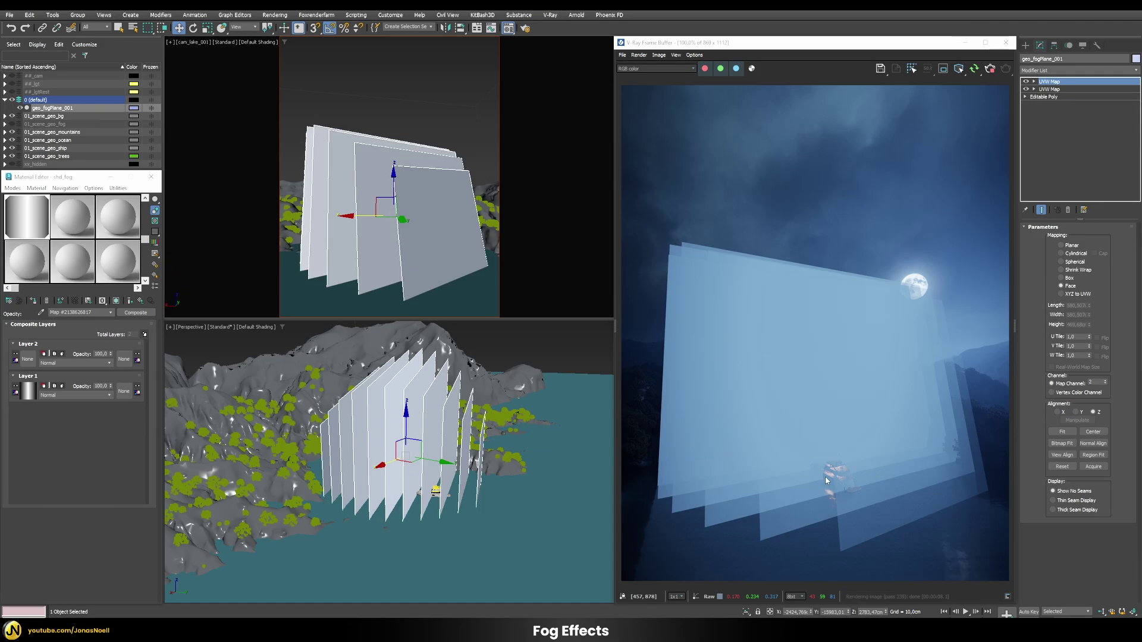
{"action": "left_click", "coordinate": [28, 359]}
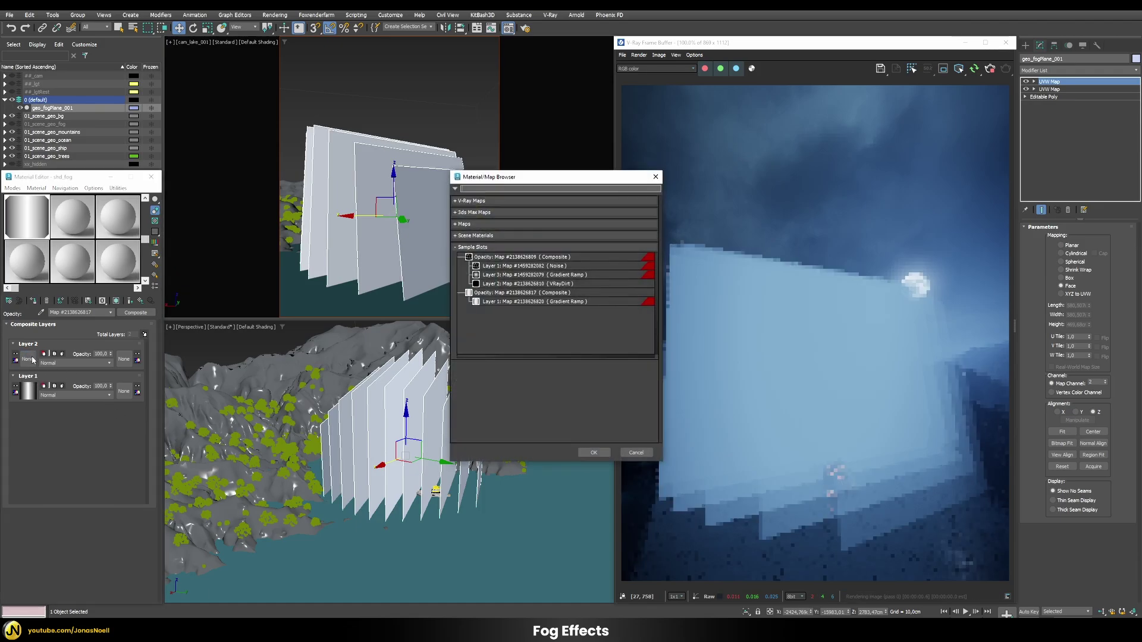
{"action": "type", "text": "noi"}
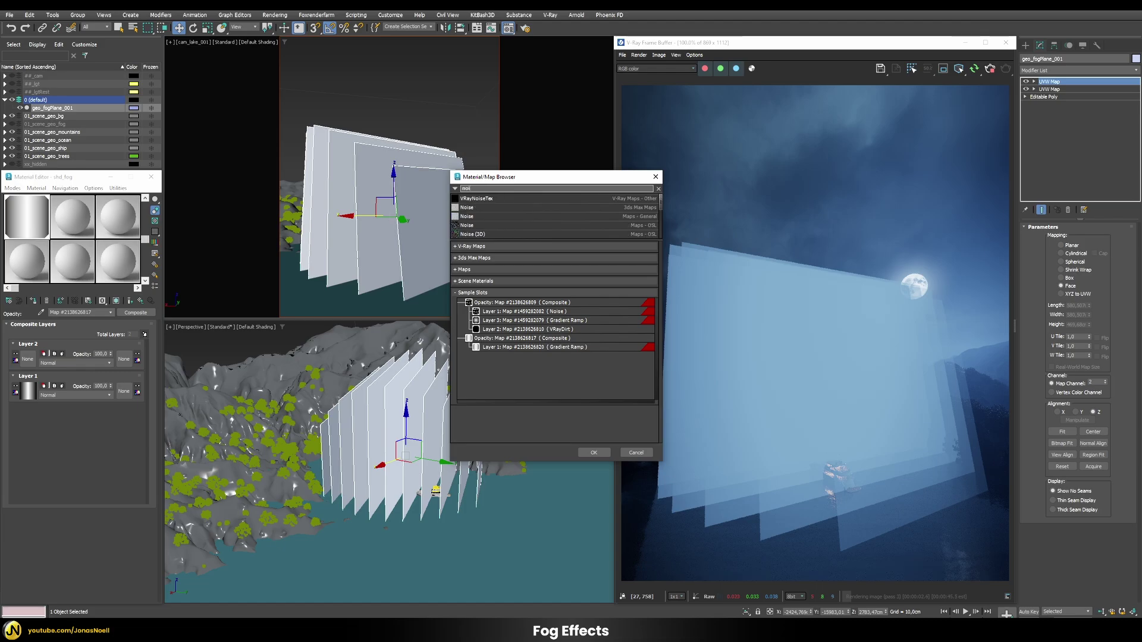
{"action": "double_click", "coordinate": [476, 207]}
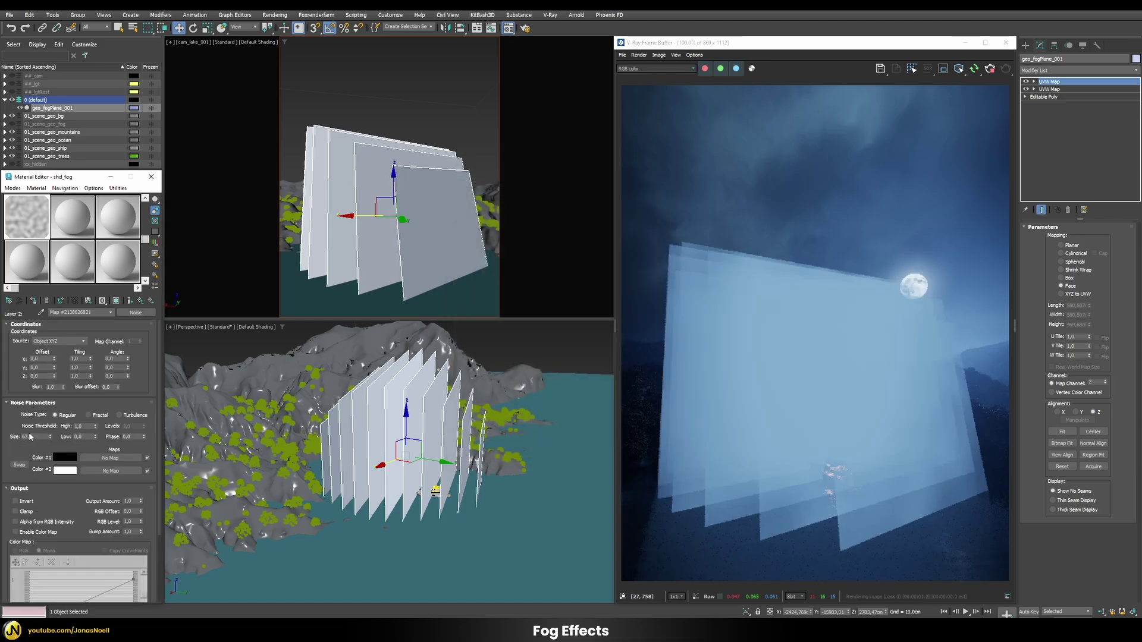
Set the noise map's size to 100, its coordinate source to Object XYZ and its low threshold to 0.5
{"action": "double_click", "coordinate": [29, 436]}
{"action": "type", "text": "100"}
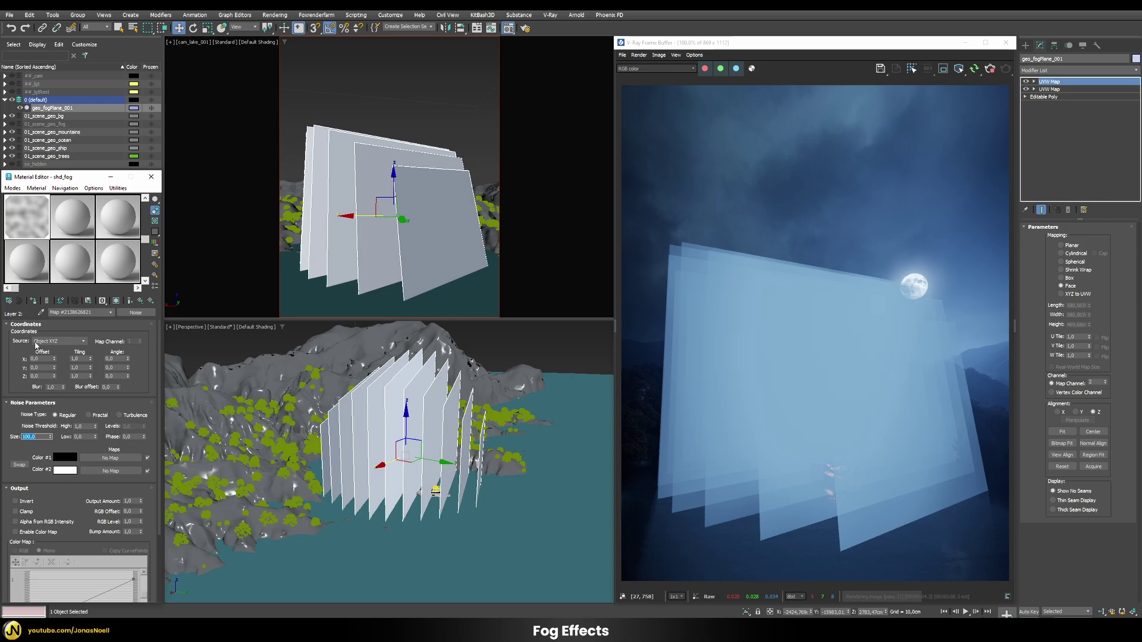
{"action": "left_click", "coordinate": [82, 341]}
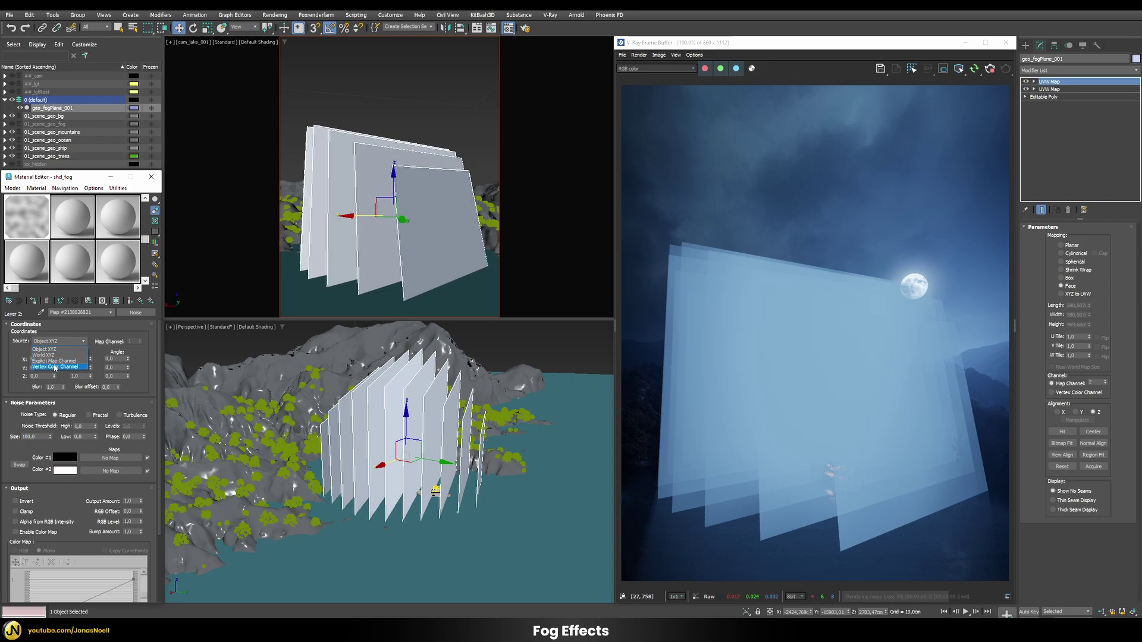
{"action": "left_click", "coordinate": [45, 349]}
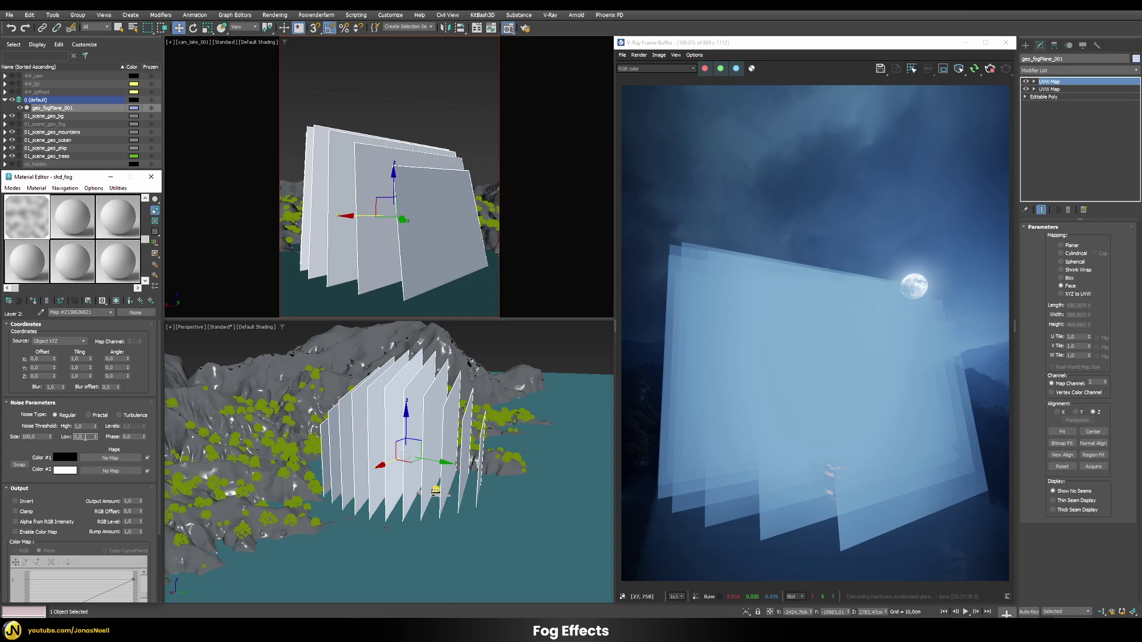
{"action": "type", "text": ",5"}
{"action": "key", "text": "Return"}
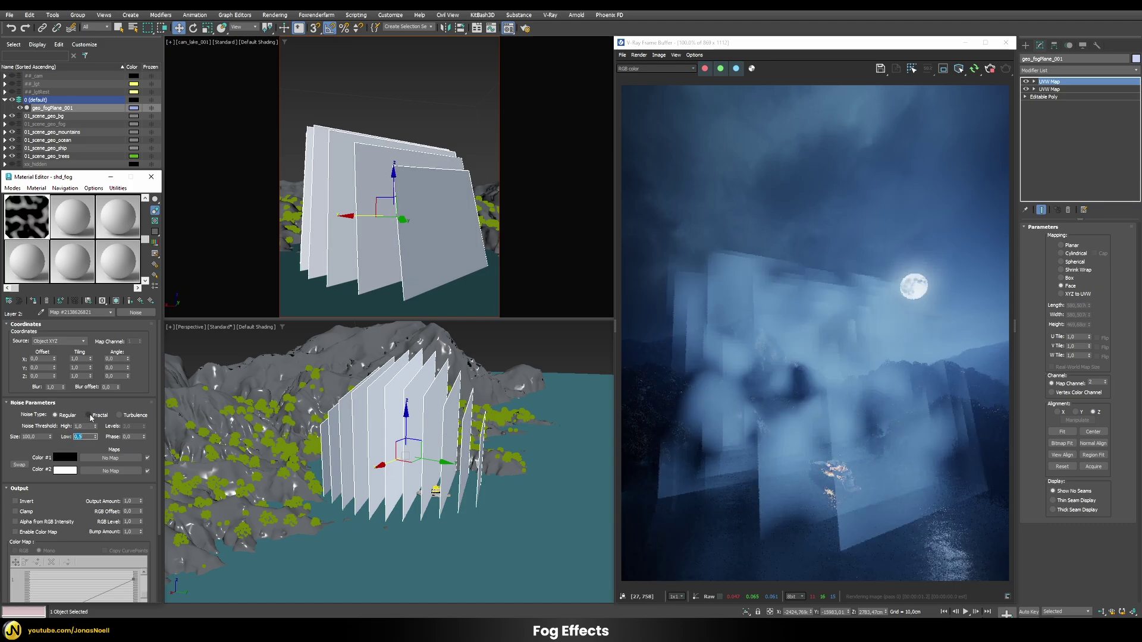
Set the noise map's type to Fractal with 10 levels and shift its phase to about 4.4
{"action": "left_click", "coordinate": [90, 415]}
{"action": "double_click", "coordinate": [128, 426]}
{"action": "type", "text": "10"}
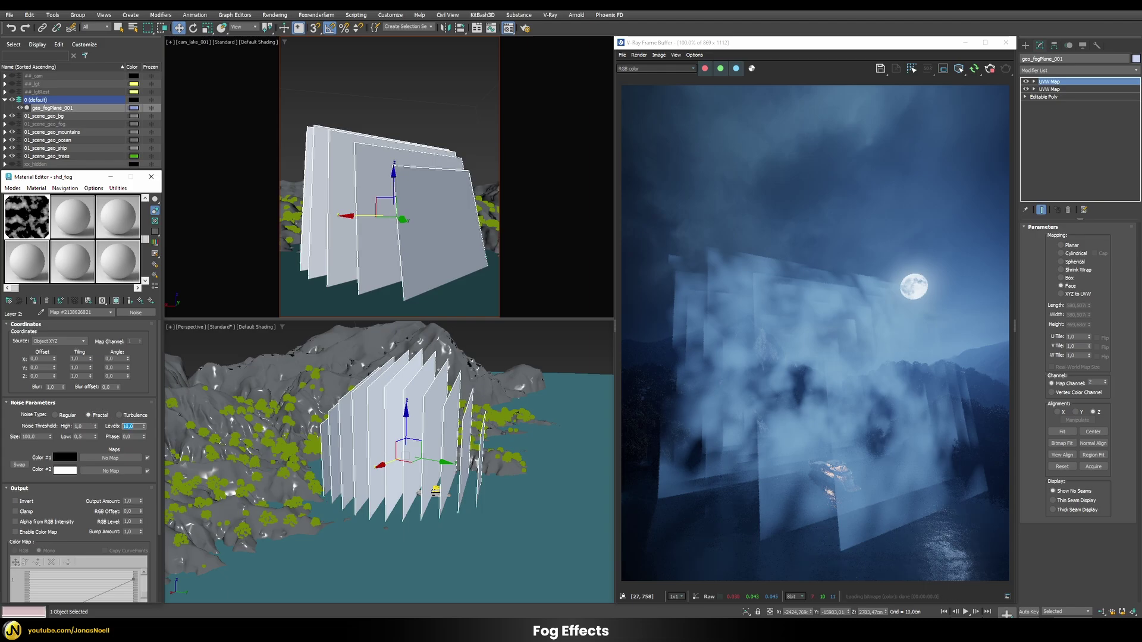
{"action": "key", "text": "Return"}
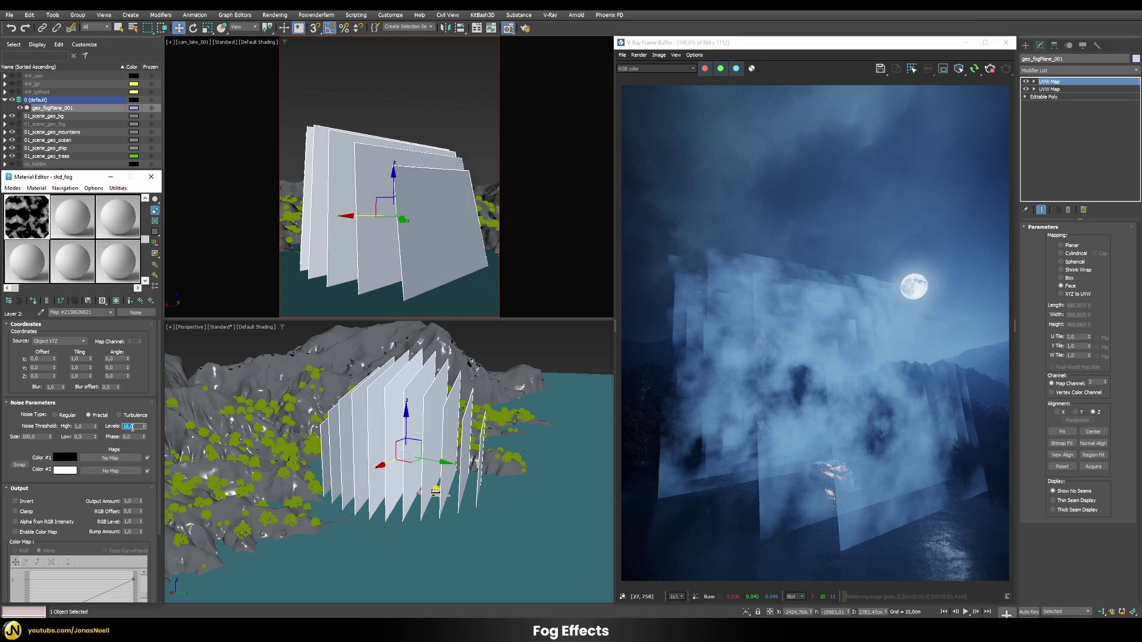
{"action": "left_click", "coordinate": [767, 511]}
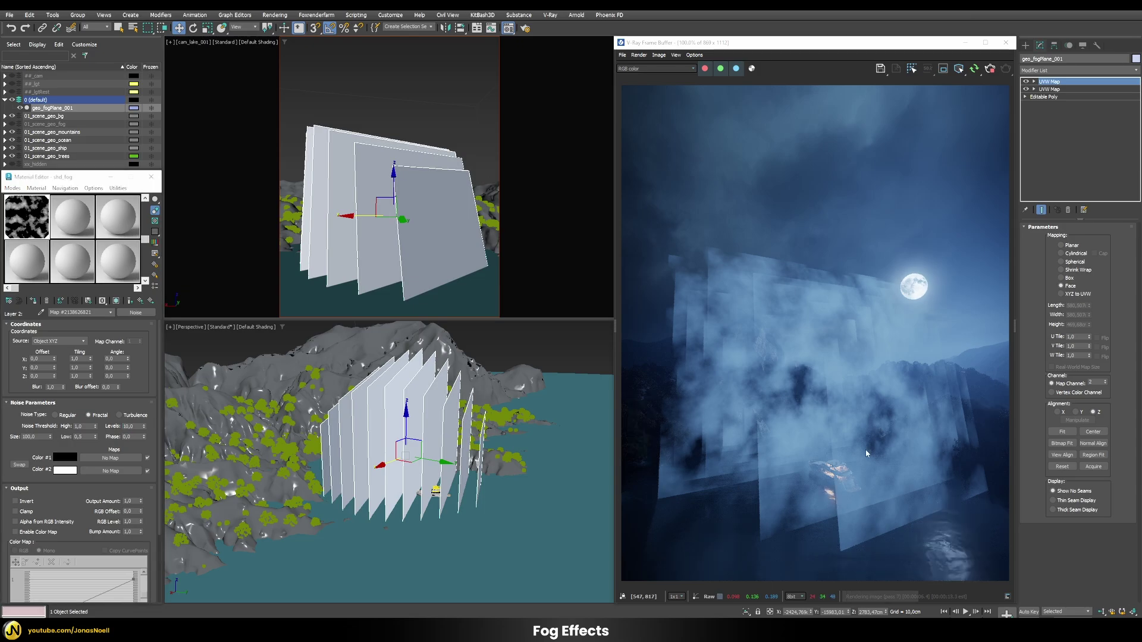
{"action": "left_click_drag", "start_coordinate": [143, 439], "coordinate": [145, 414]}
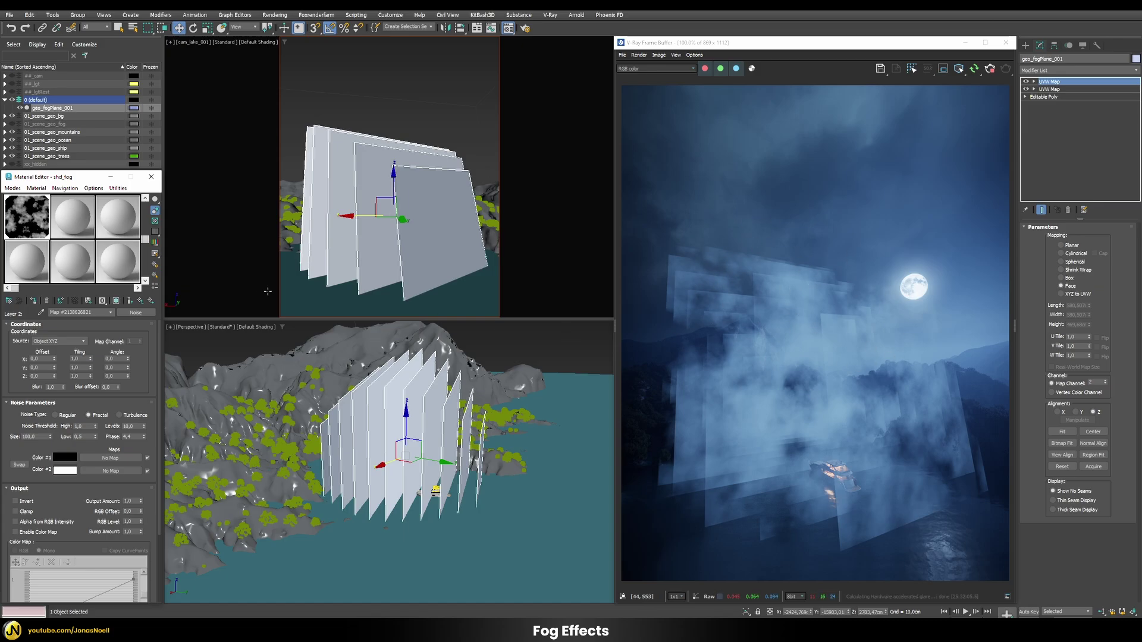
Return to the opacity composite and set the noise layer's blending mode to Multiply
{"action": "left_click", "coordinate": [151, 301]}
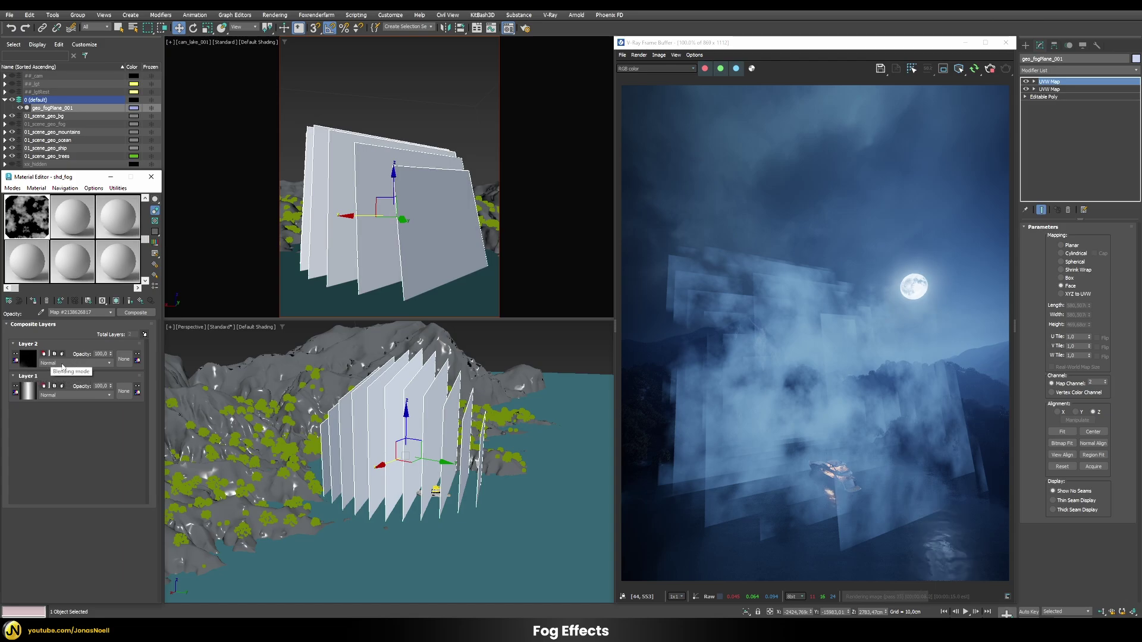
{"action": "left_click", "coordinate": [62, 363]}
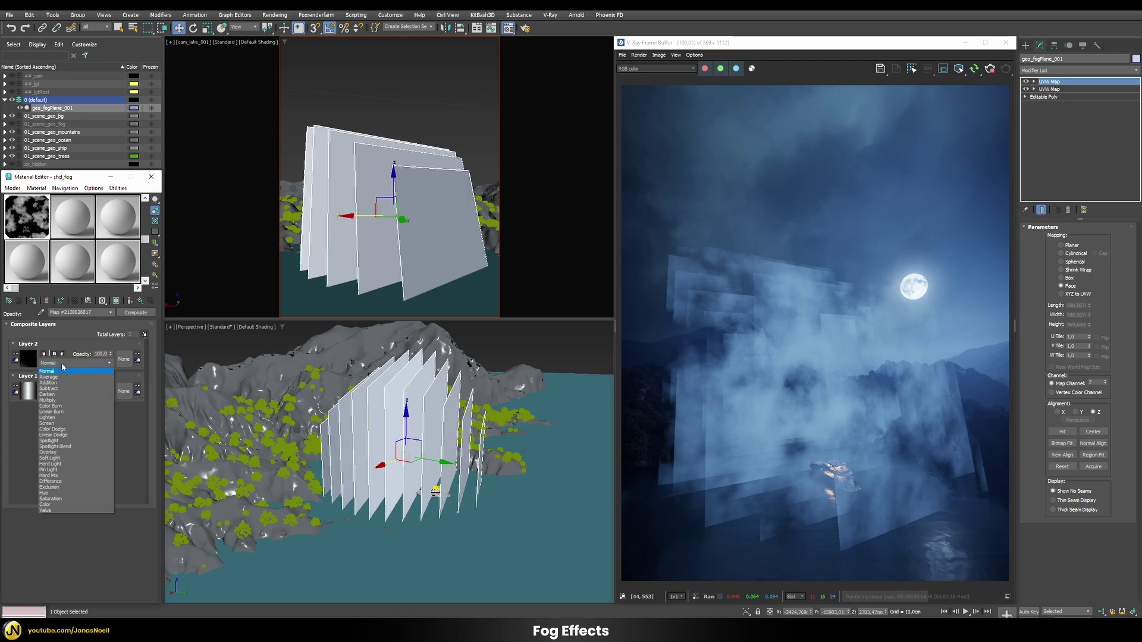
{"action": "left_click", "coordinate": [52, 402]}
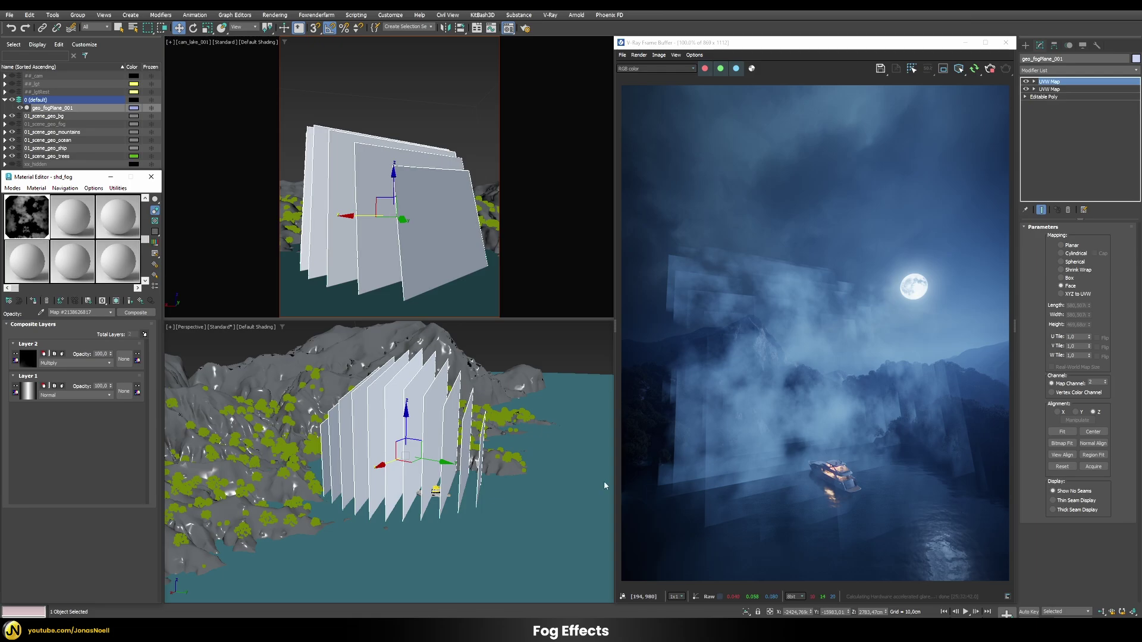
Add a third layer to the opacity composite and load a VRayDirt map into it
{"action": "left_click", "coordinate": [144, 335]}
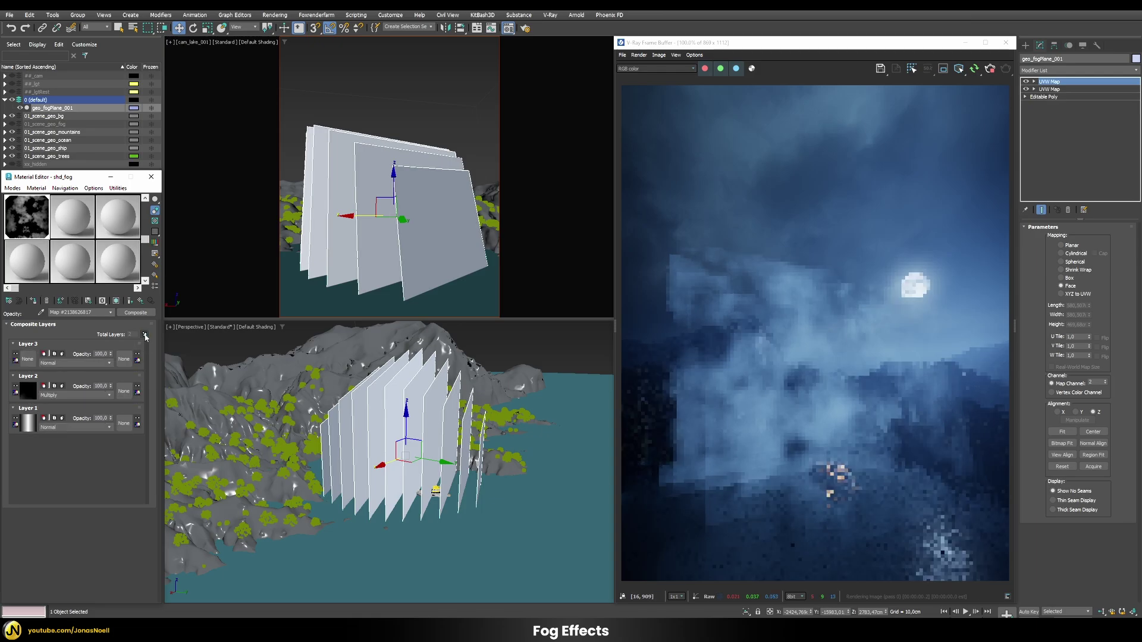
{"action": "left_click", "coordinate": [27, 360]}
{"action": "type", "text": "vray"}
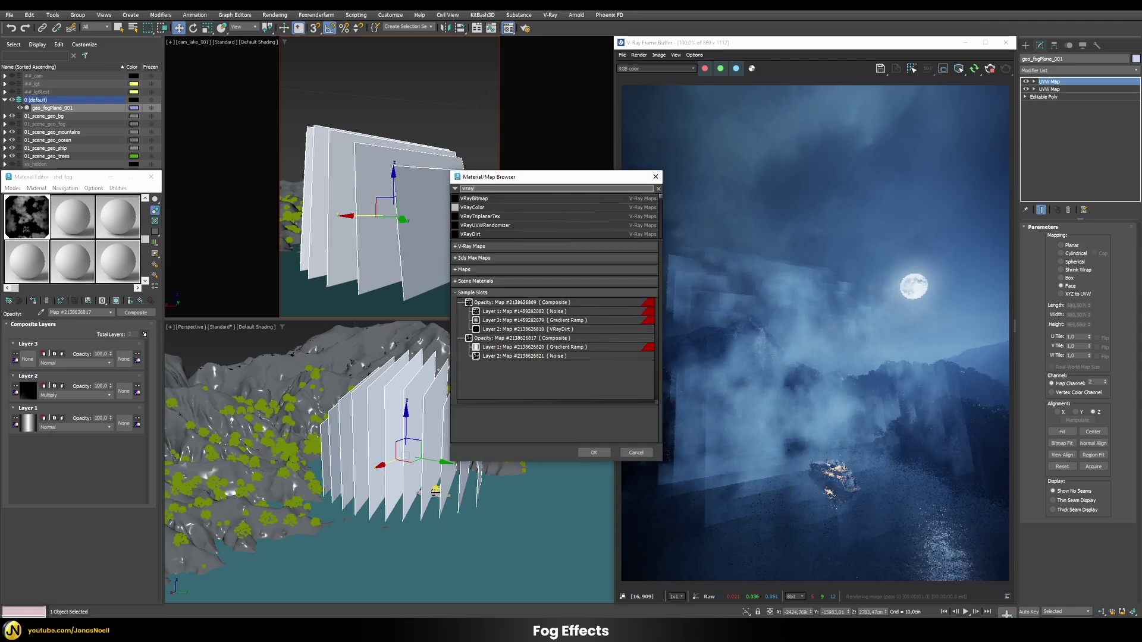
{"action": "double_click", "coordinate": [470, 234]}
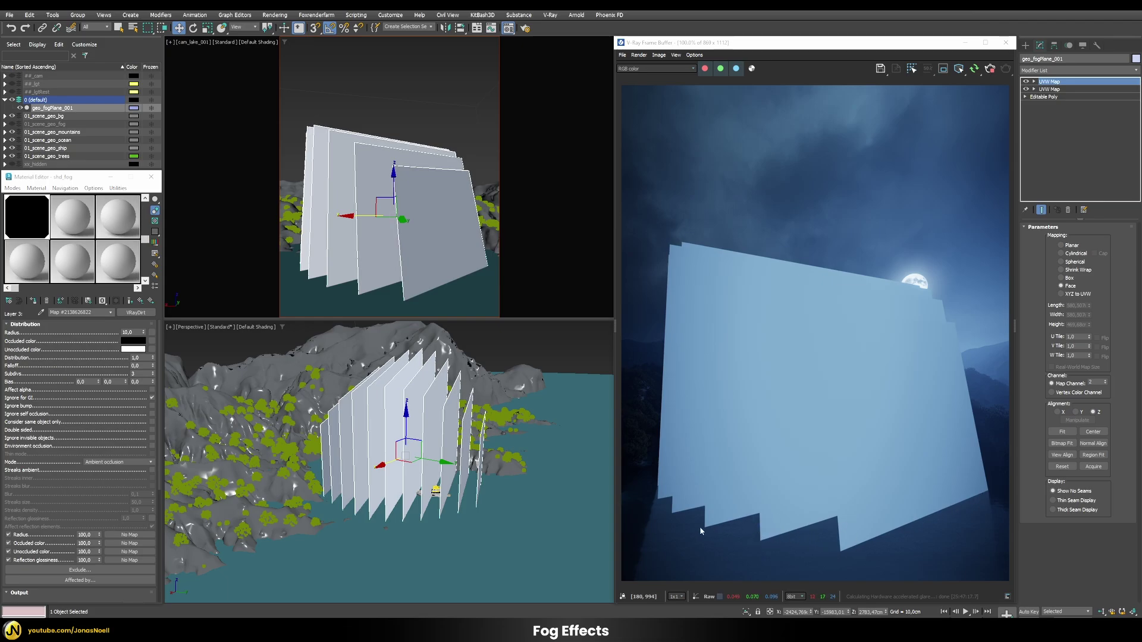
Set the VRayDirt map's mode to Inner occlusion and its radius to 1000
{"action": "left_click", "coordinate": [94, 463]}
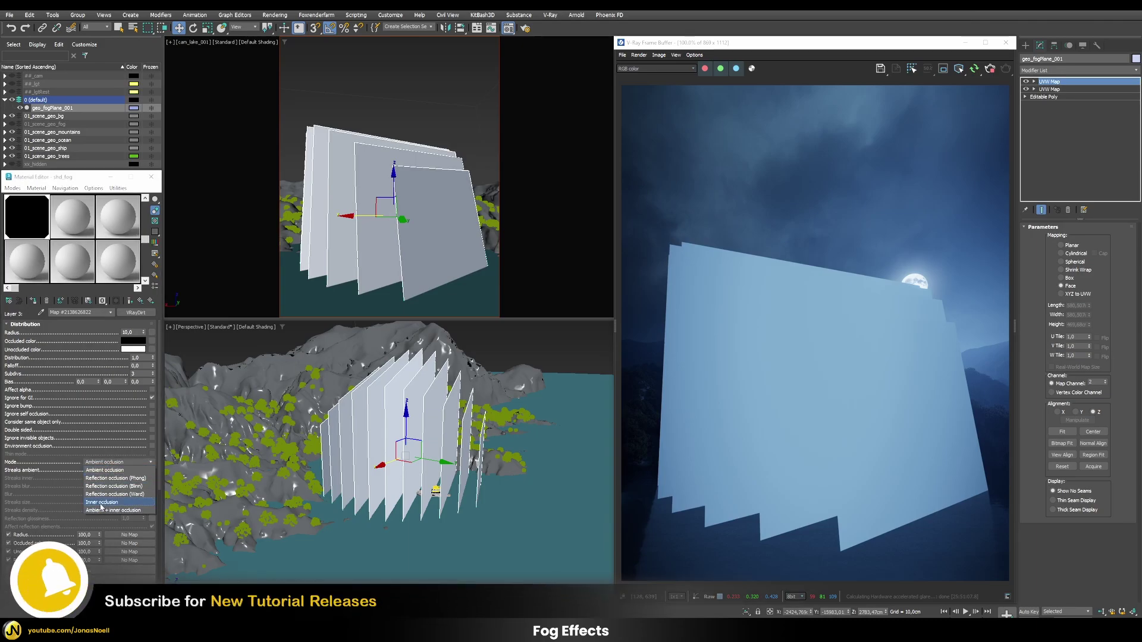
{"action": "left_click", "coordinate": [101, 502]}
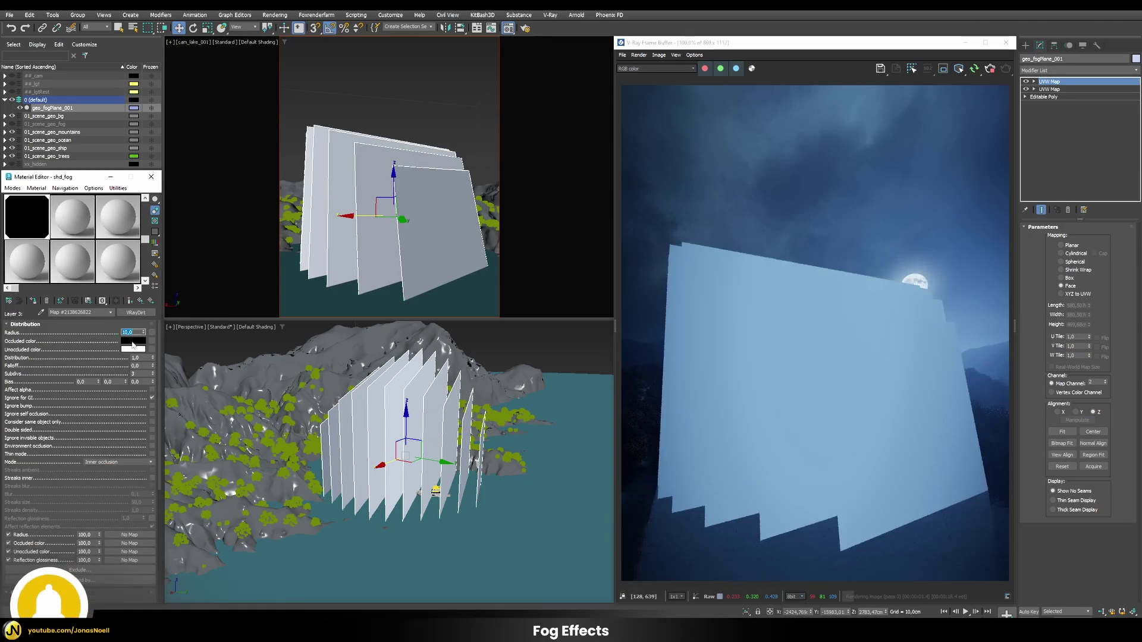
{"action": "type", "text": "1000"}
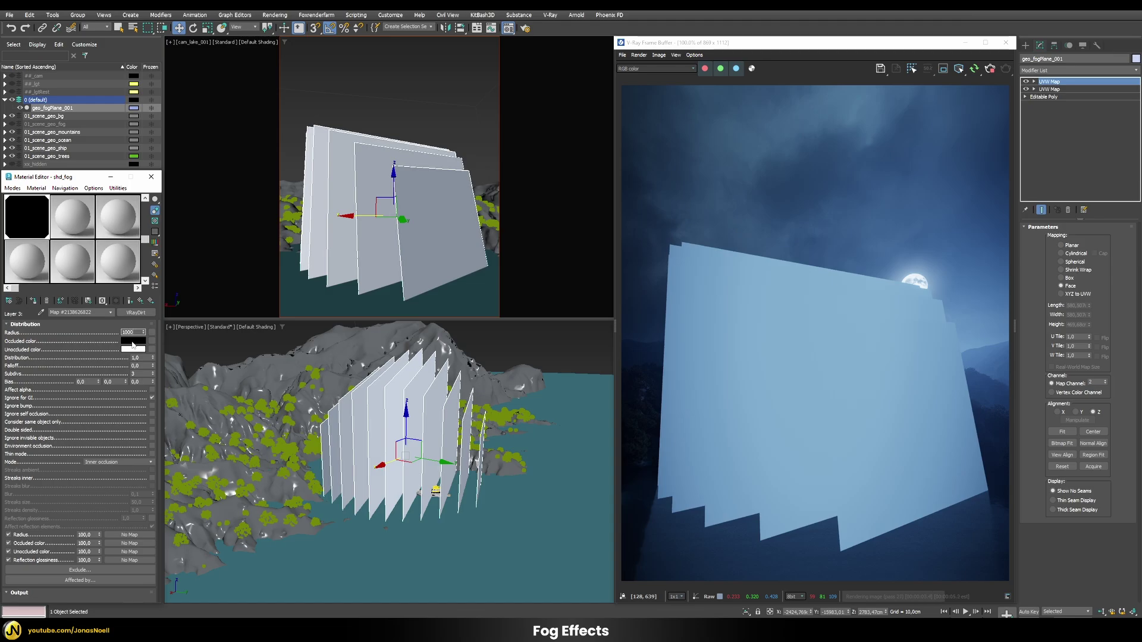
{"action": "key", "text": "Return"}
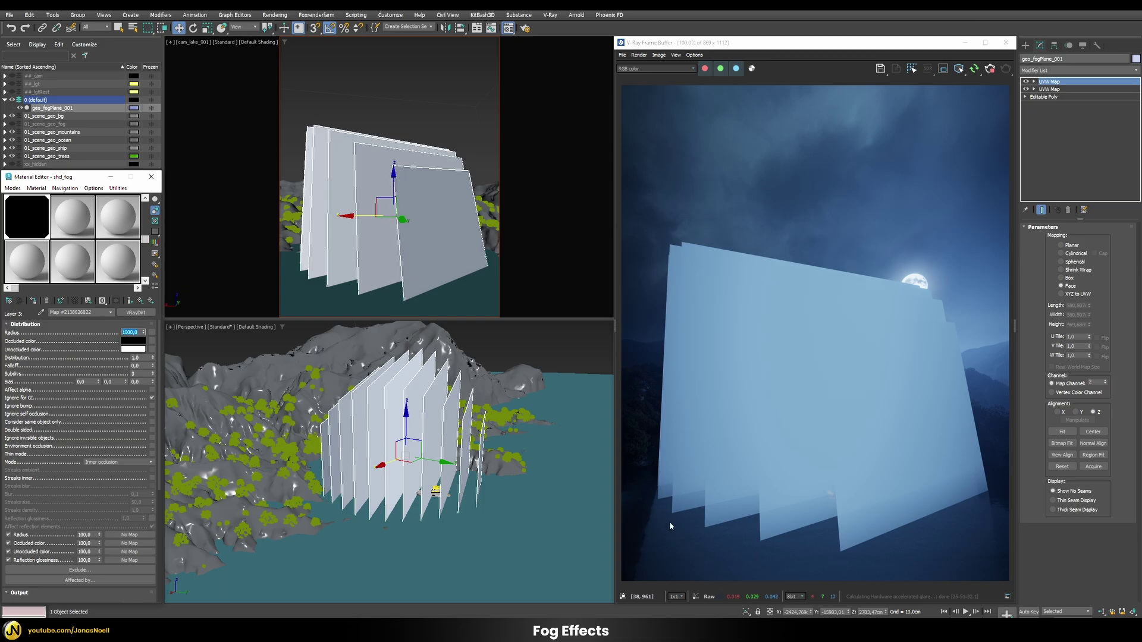
Bend the VRayDirt output color map curve below the diagonal using a Bezier-Corner start point, and set the RGB offset to -0.2
{"action": "scroll", "coordinate": [109, 494], "scroll_direction": "down", "scroll_amount": 5}
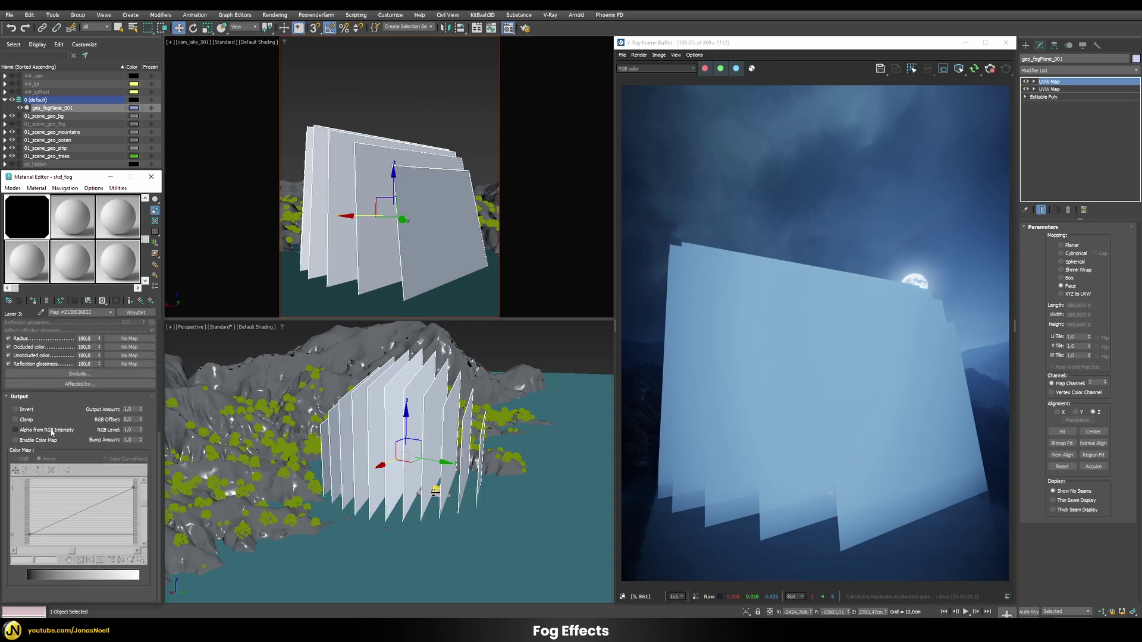
{"action": "left_click", "coordinate": [27, 444]}
{"action": "right_click", "coordinate": [28, 533]}
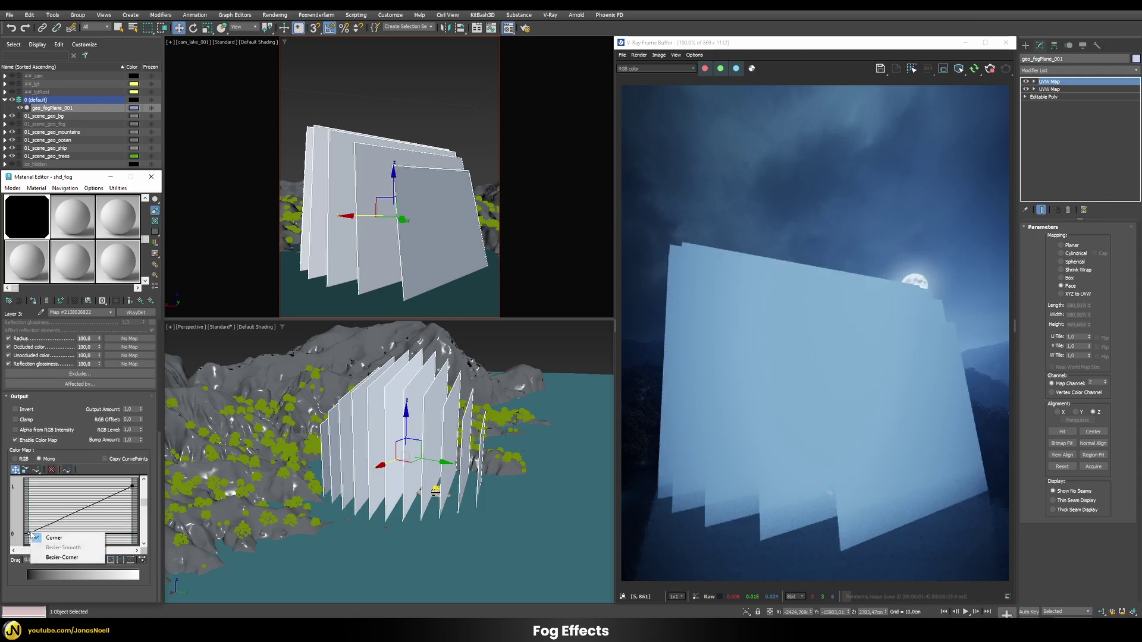
{"action": "left_click", "coordinate": [62, 558]}
{"action": "left_click_drag", "start_coordinate": [58, 524], "coordinate": [162, 536]}
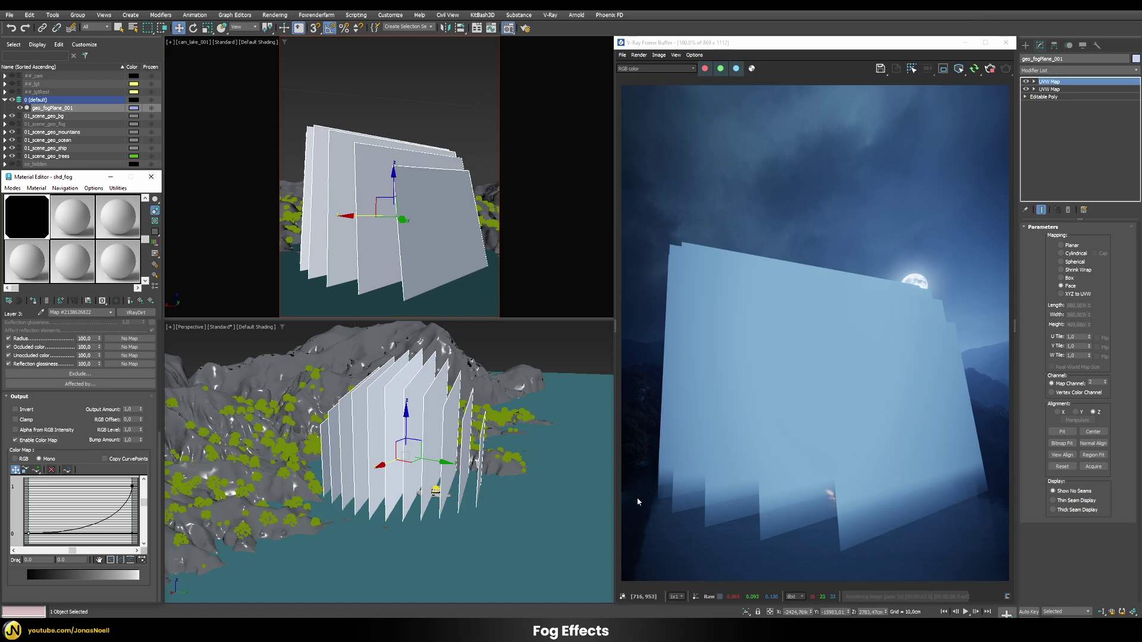
{"action": "double_click", "coordinate": [133, 420]}
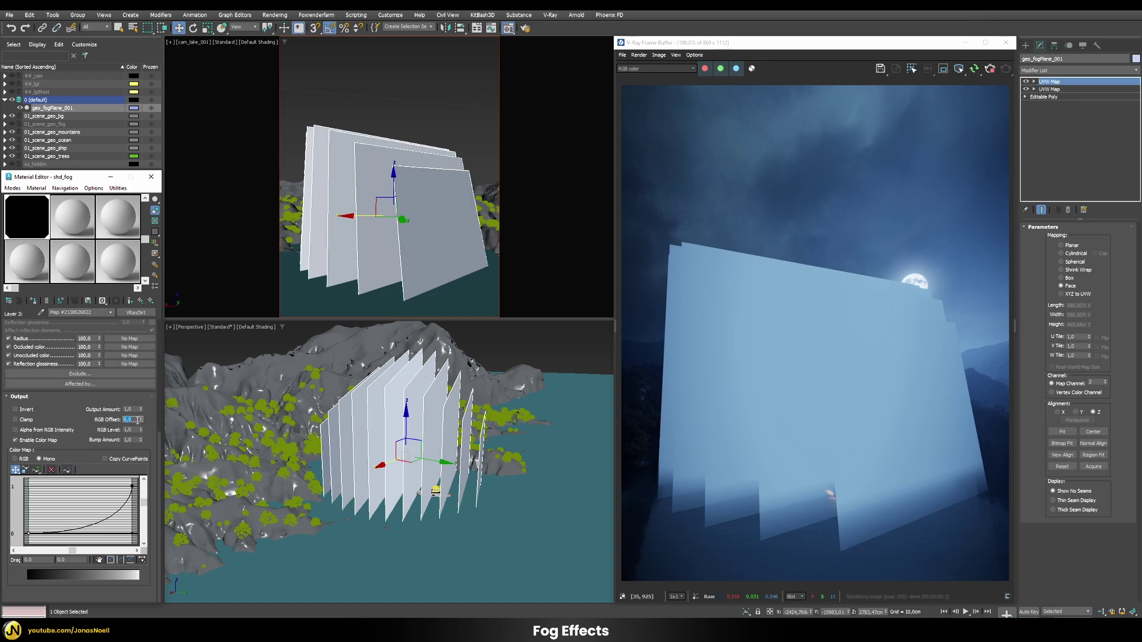
{"action": "type", "text": "-0,2"}
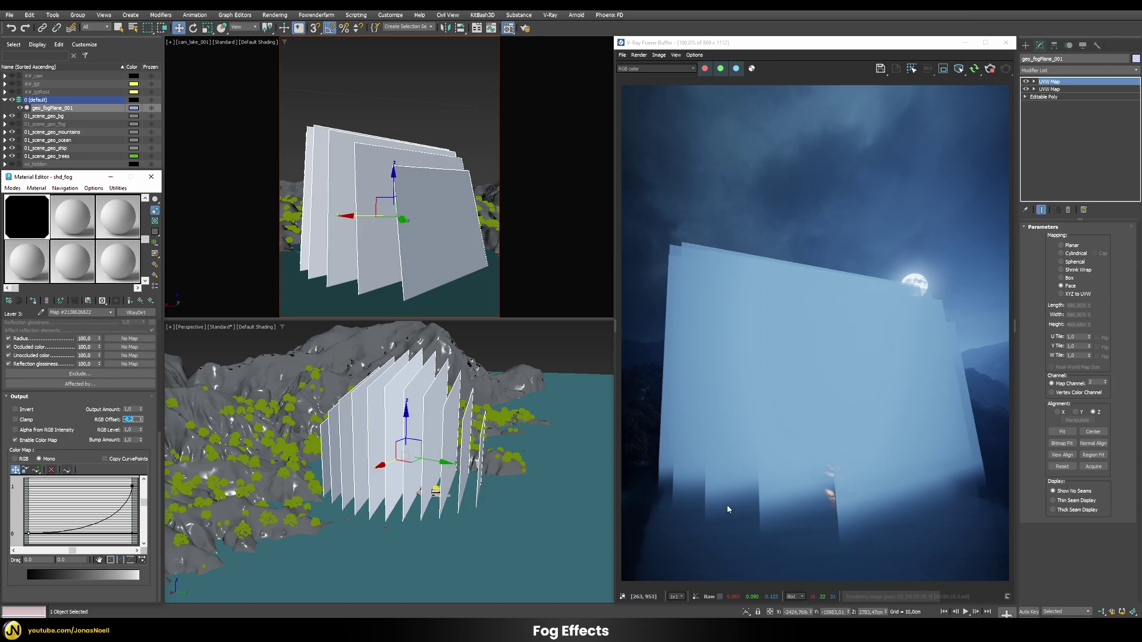
Try moving the fog planes farther back behind the yacht to test the dirt falloff, and undo the move
{"action": "left_click_drag", "start_coordinate": [411, 463], "coordinate": [381, 445]}
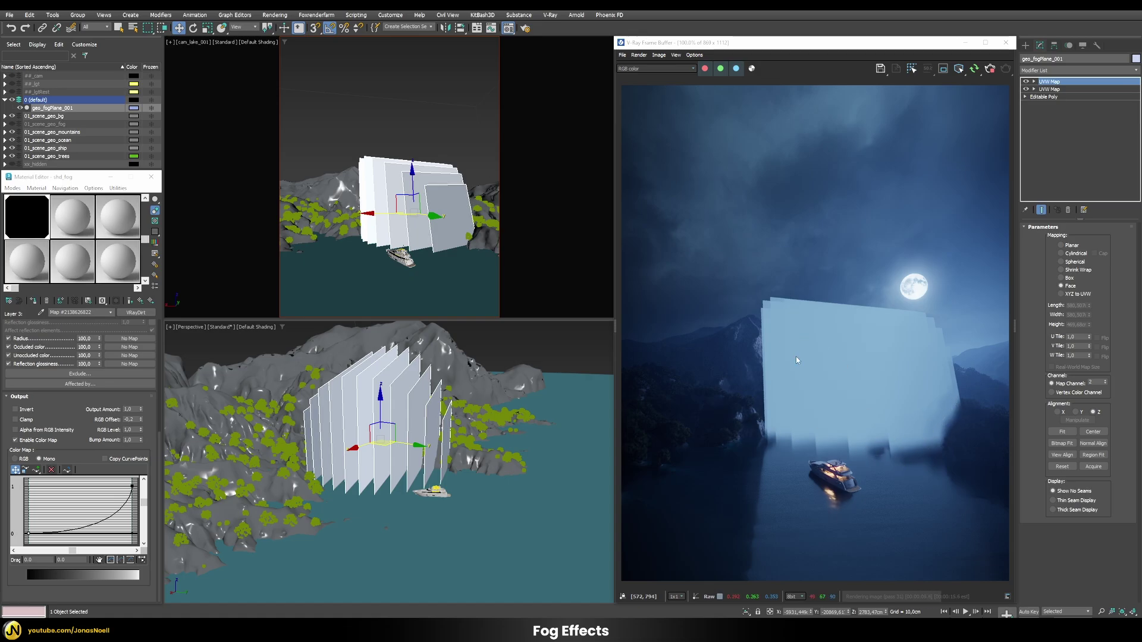
{"action": "left_click", "coordinate": [11, 28]}
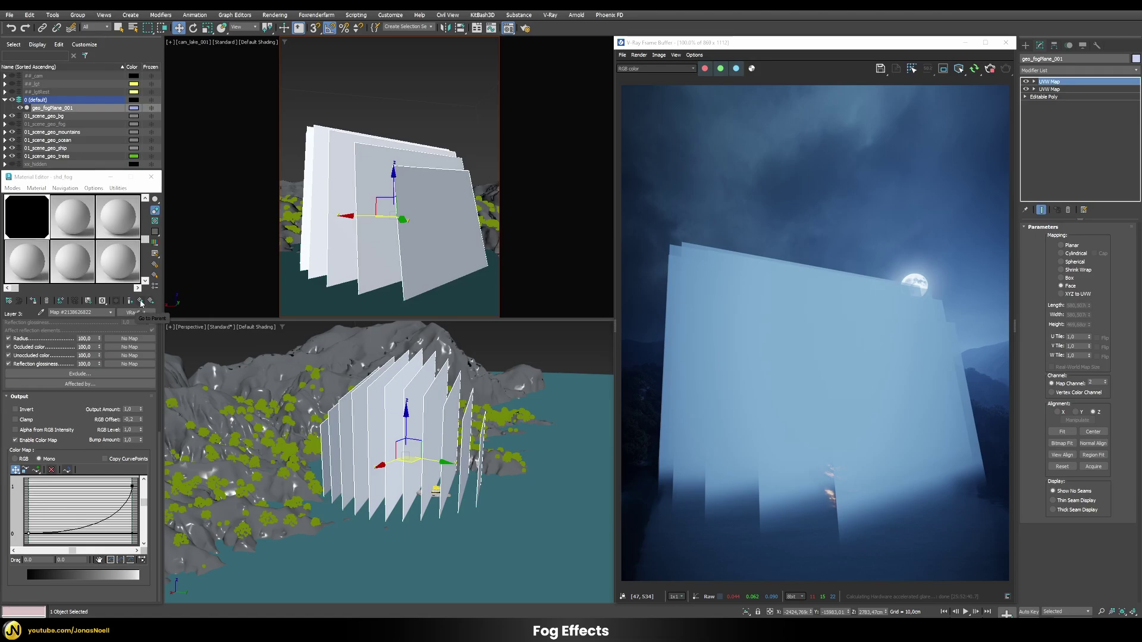
Return to the opacity composite and set the VRayDirt layer's blending mode to Multiply
{"action": "left_click", "coordinate": [141, 302]}
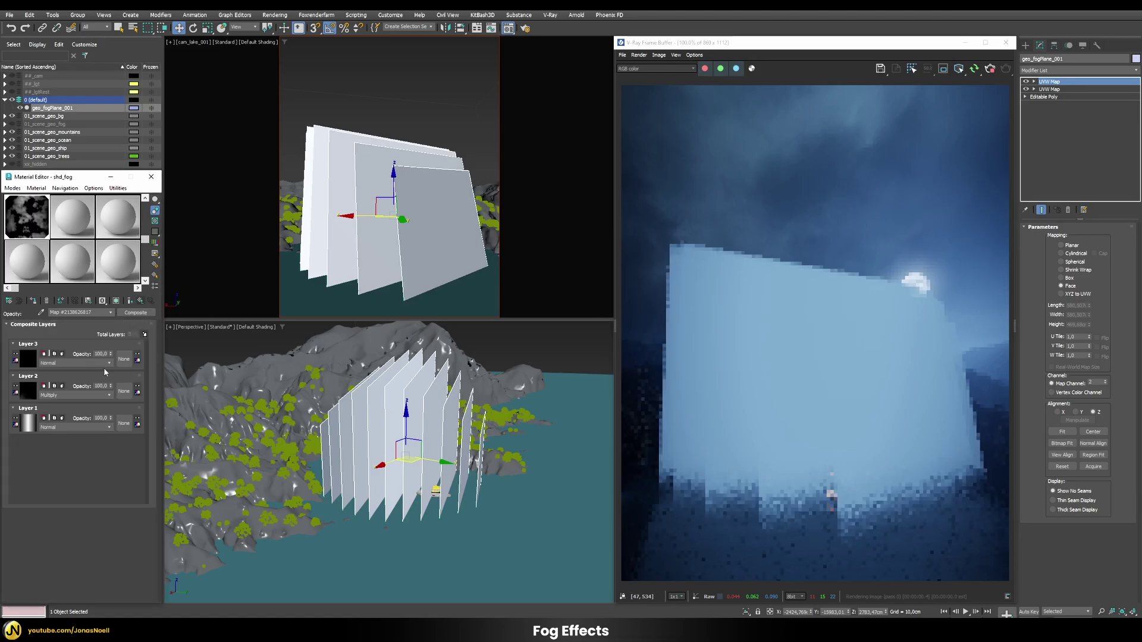
{"action": "left_click", "coordinate": [54, 363]}
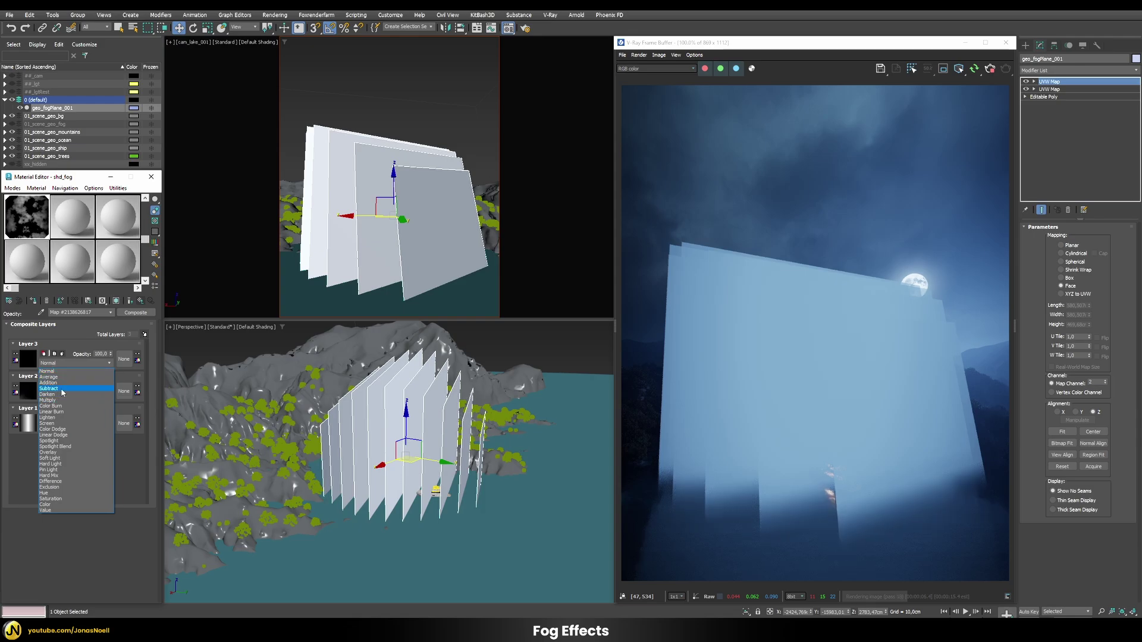
{"action": "left_click", "coordinate": [48, 400]}
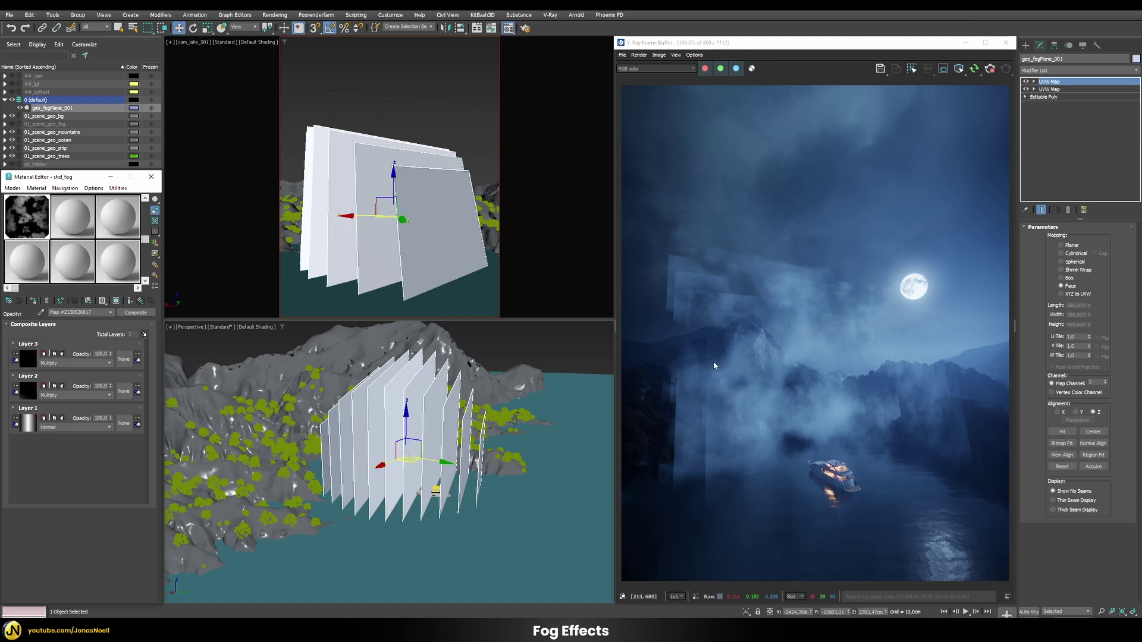
Add a fourth layer to the opacity composite and load a Gradient Ramp map into it
{"action": "left_click", "coordinate": [143, 335]}
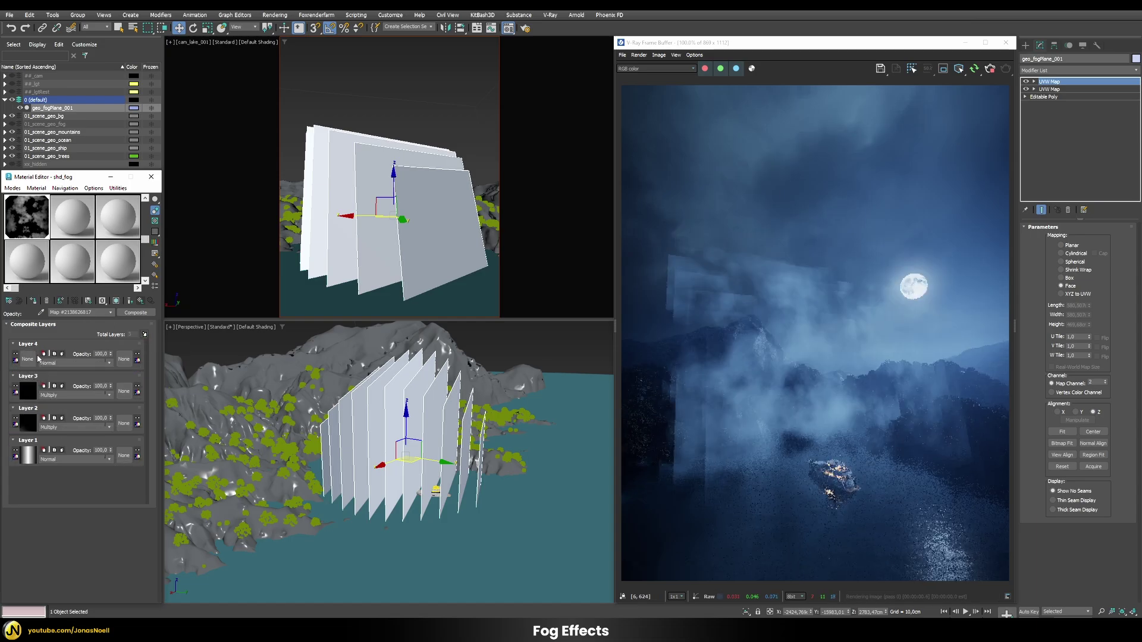
{"action": "left_click", "coordinate": [36, 366]}
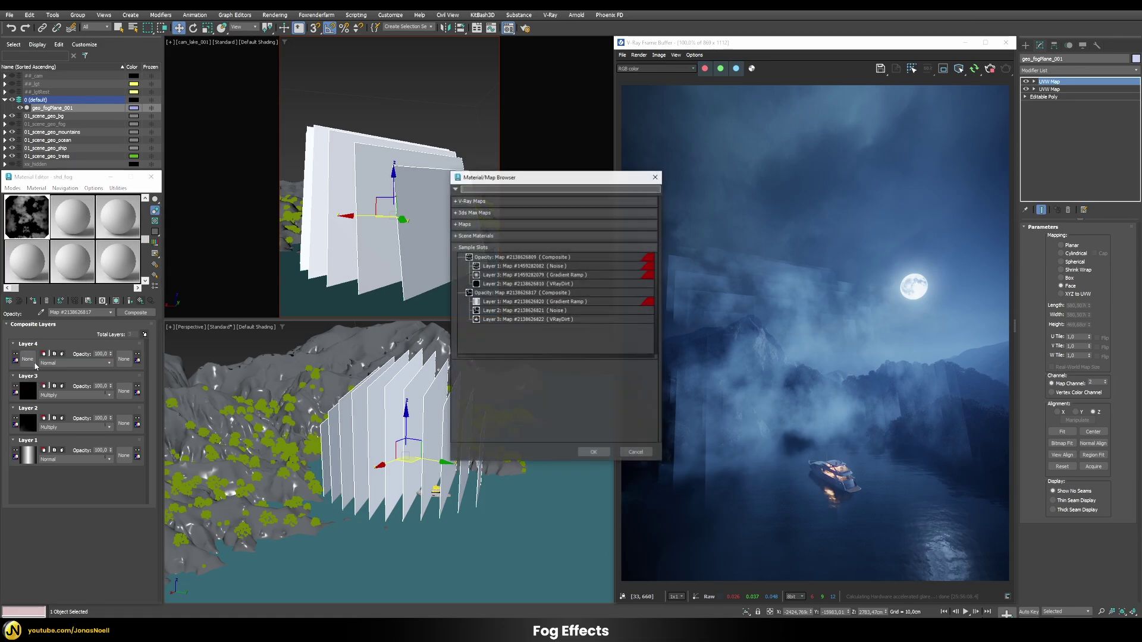
{"action": "type", "text": "grad"}
{"action": "double_click", "coordinate": [487, 208]}
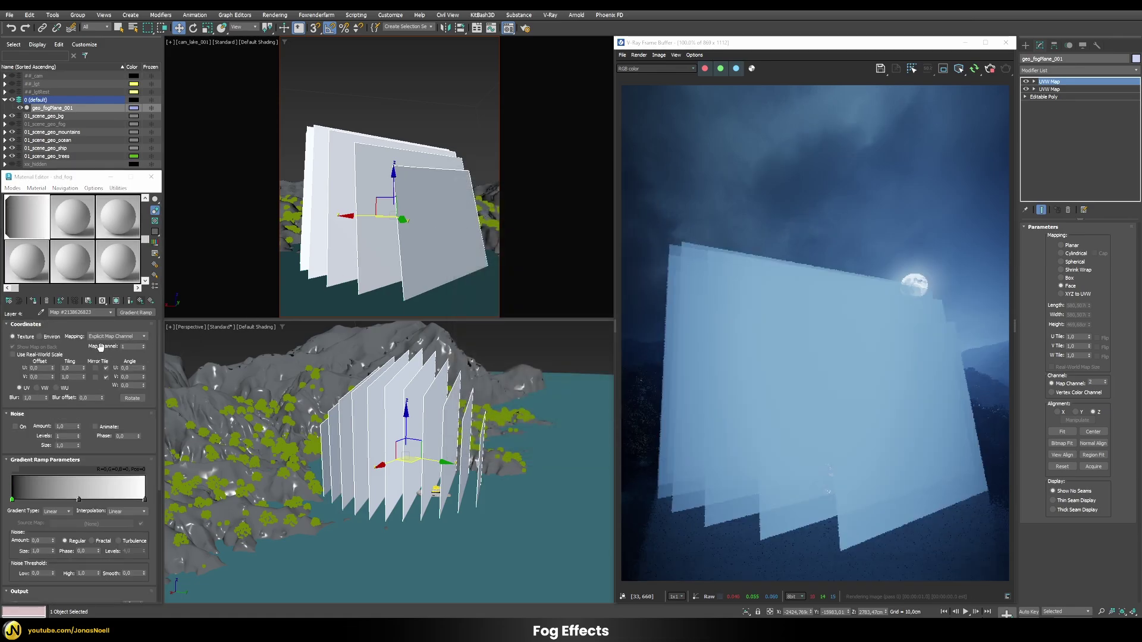
Set the new gradient ramp's map channel to 2 and its gradient type to Radial
{"action": "left_click", "coordinate": [144, 345]}
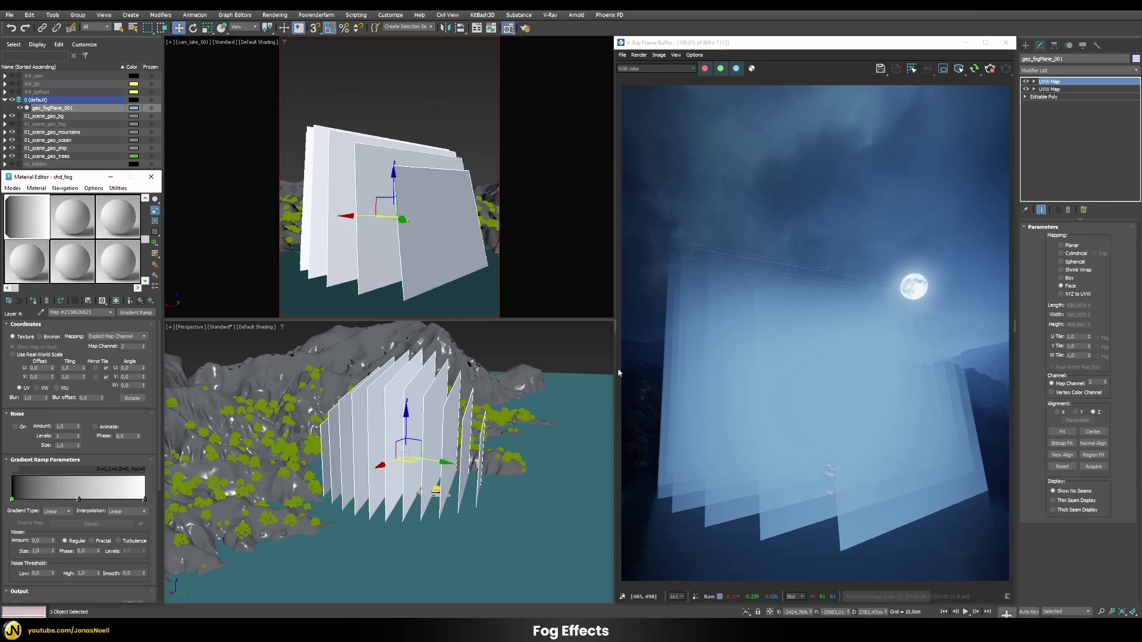
{"action": "left_click", "coordinate": [56, 512]}
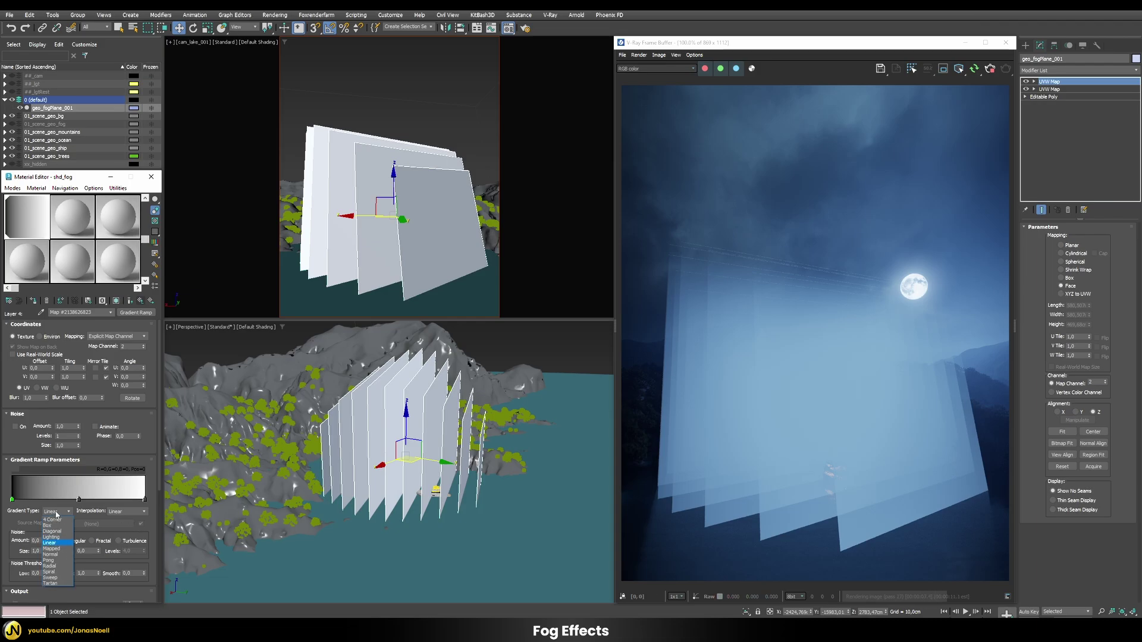
{"action": "left_click", "coordinate": [58, 566]}
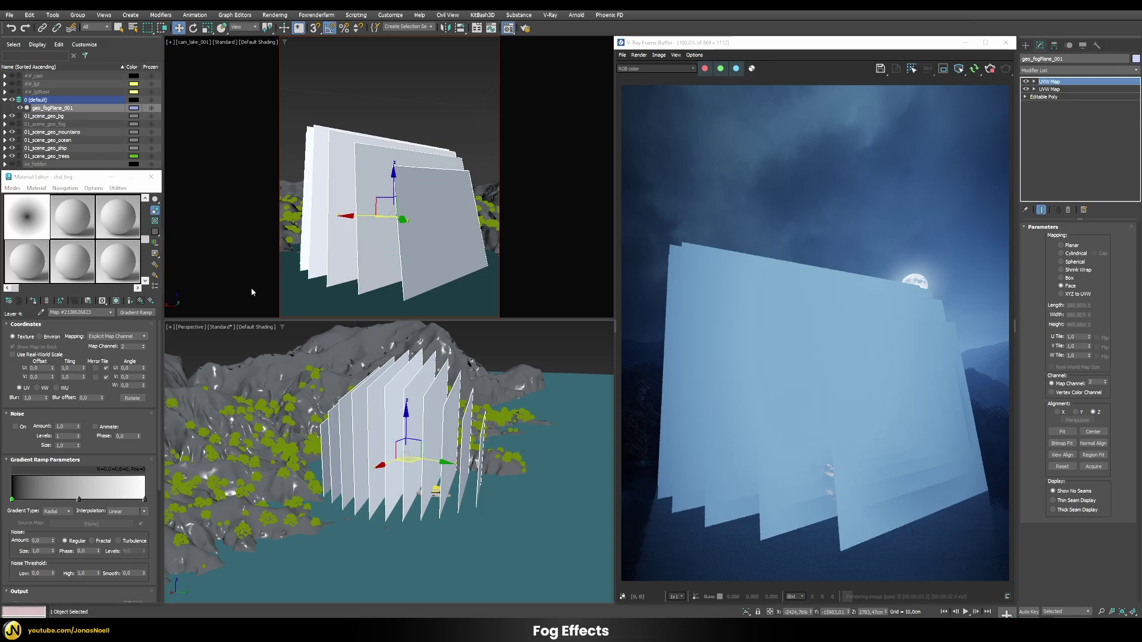
Make the radial gradient run from white at its start flag to black at its end flag, deleting the middle flag
{"action": "double_click", "coordinate": [10, 501]}
{"action": "left_click_drag", "start_coordinate": [200, 270], "coordinate": [204, 273]}
{"action": "left_click", "coordinate": [192, 297]}
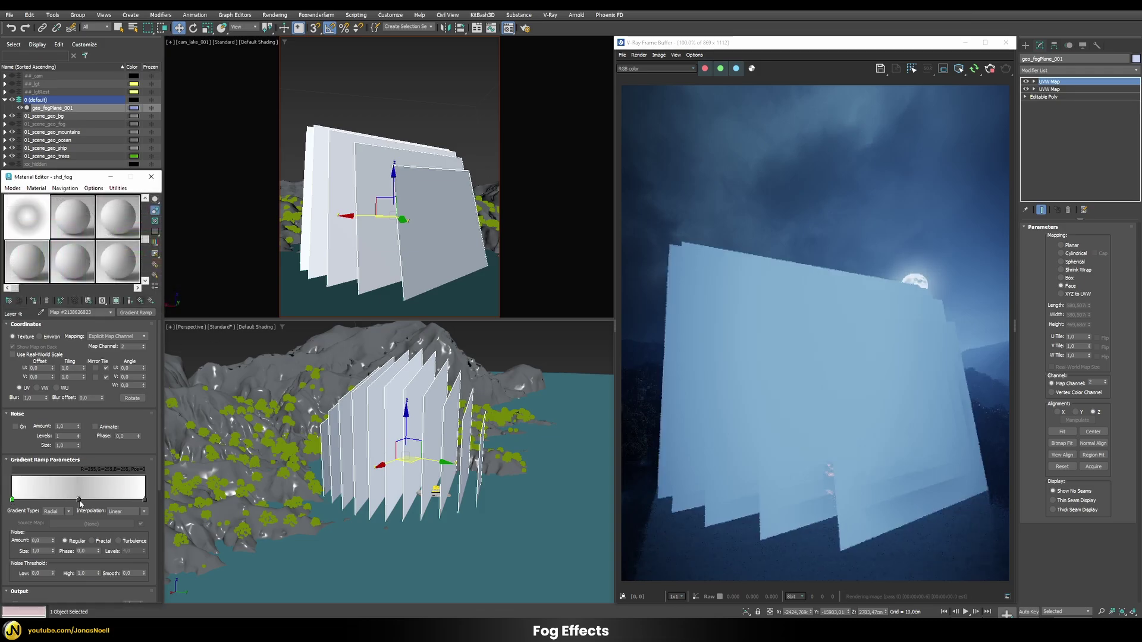
{"action": "right_click", "coordinate": [80, 505]}
{"action": "left_click", "coordinate": [101, 544]}
{"action": "left_click", "coordinate": [145, 505]}
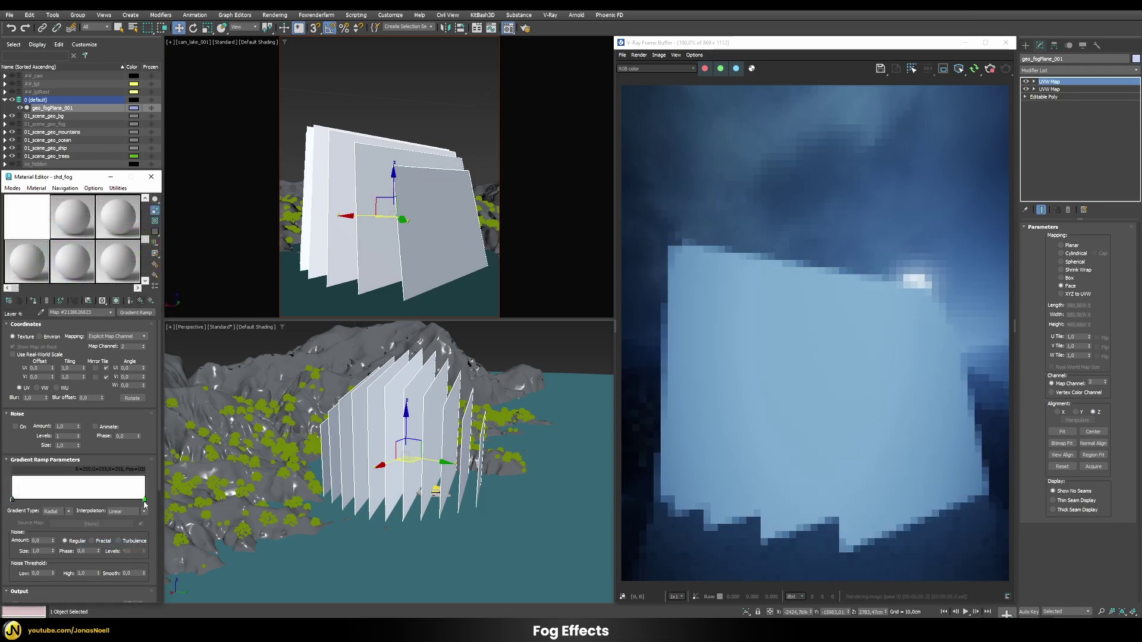
{"action": "double_click", "coordinate": [144, 501]}
{"action": "left_click_drag", "start_coordinate": [176, 455], "coordinate": [117, 455]}
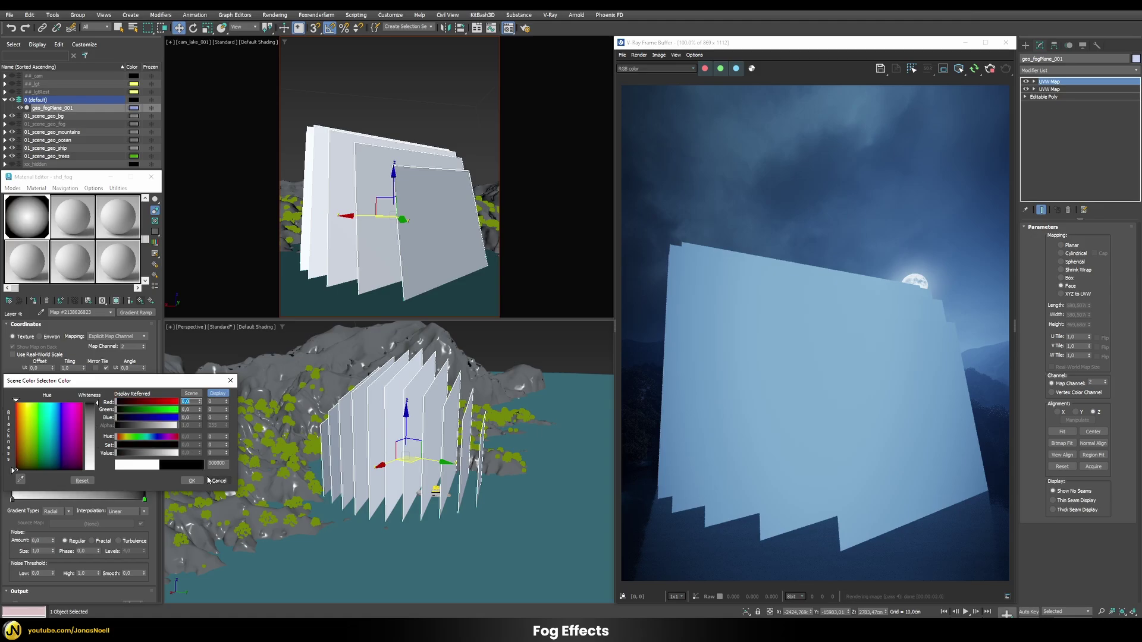
{"action": "left_click", "coordinate": [192, 480]}
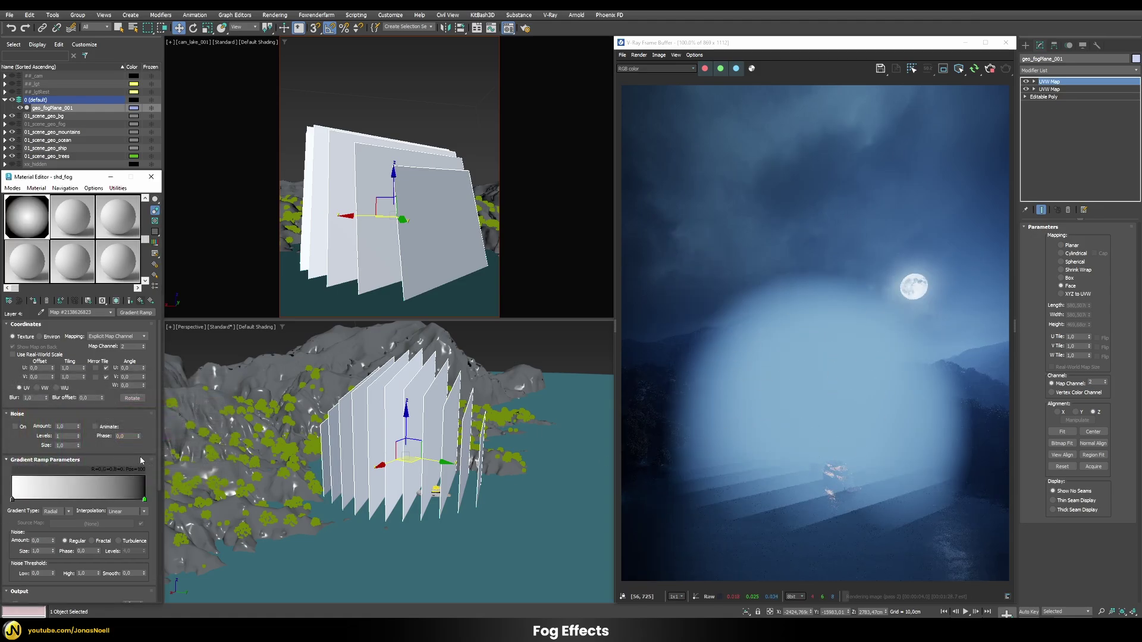
{"action": "scroll", "coordinate": [140, 455], "scroll_direction": "down", "scroll_amount": 3}
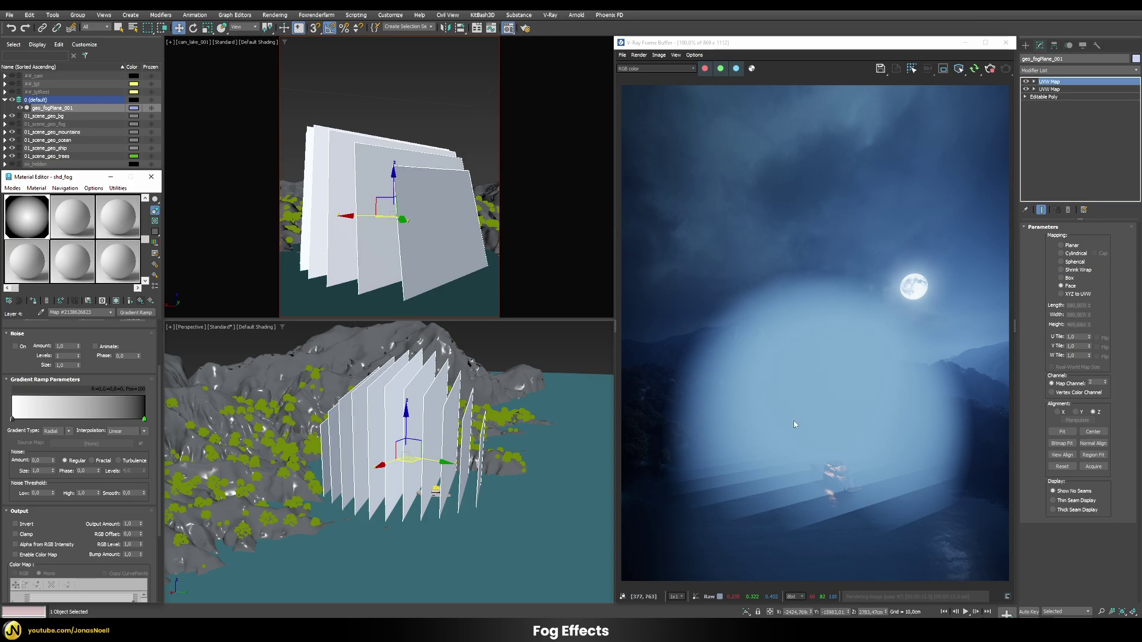
Return to the opacity composite and set the radial gradient layer's blending mode to Multiply
{"action": "left_click", "coordinate": [140, 301]}
{"action": "left_click", "coordinate": [65, 361]}
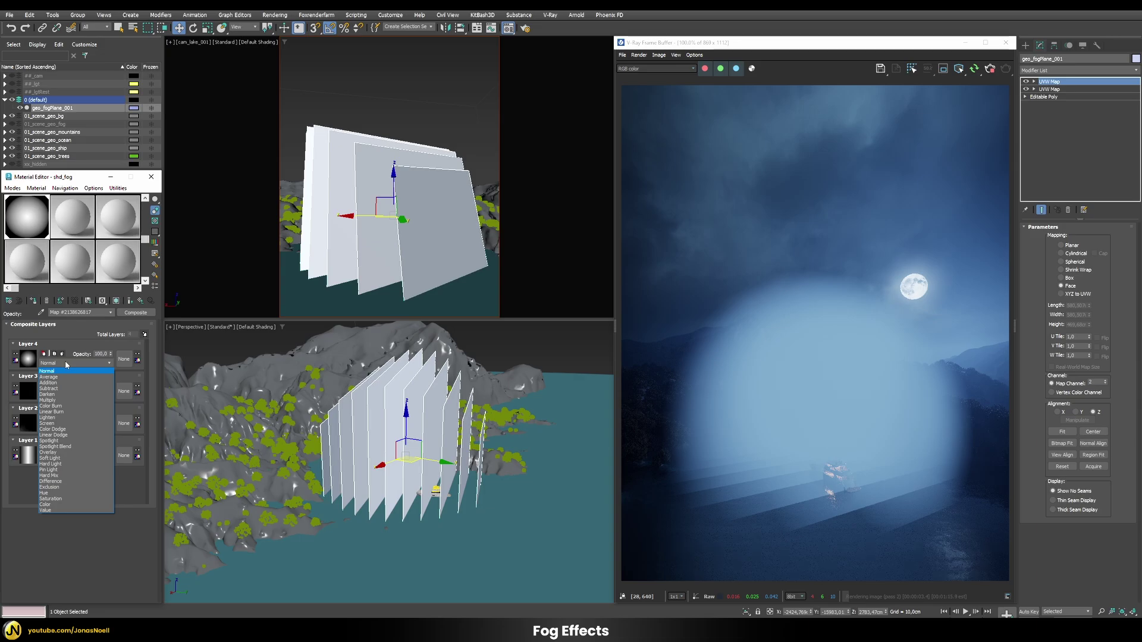
{"action": "left_click", "coordinate": [54, 400]}
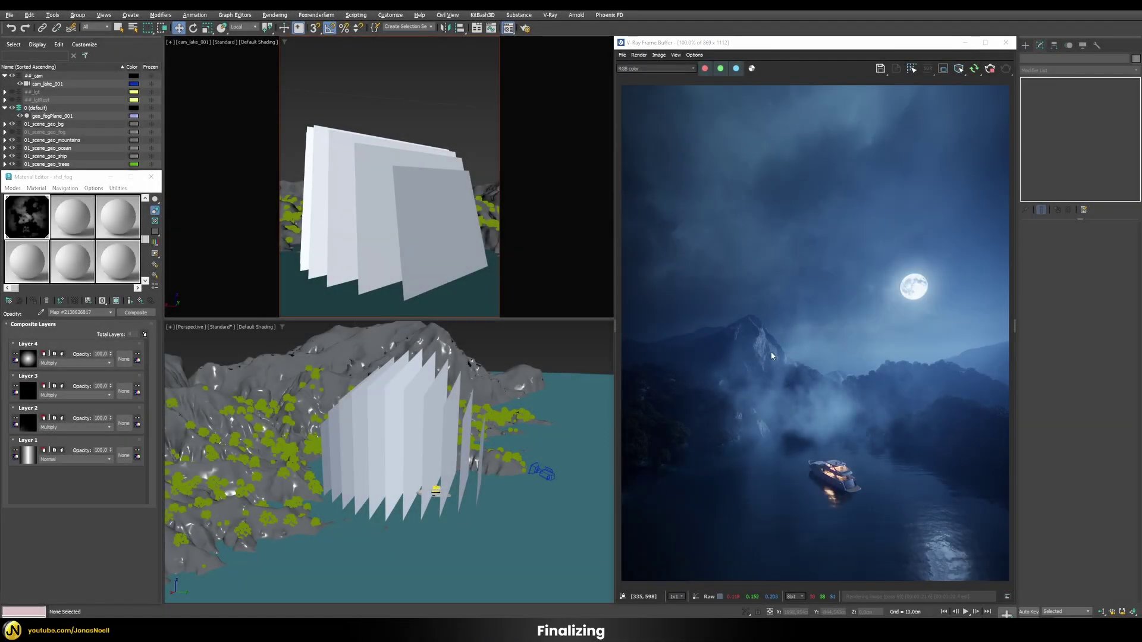
Try rotating the fog plane stack geo_fogPlane_001 about its vertical axis, and undo both rotations
{"action": "left_click", "coordinate": [374, 206]}
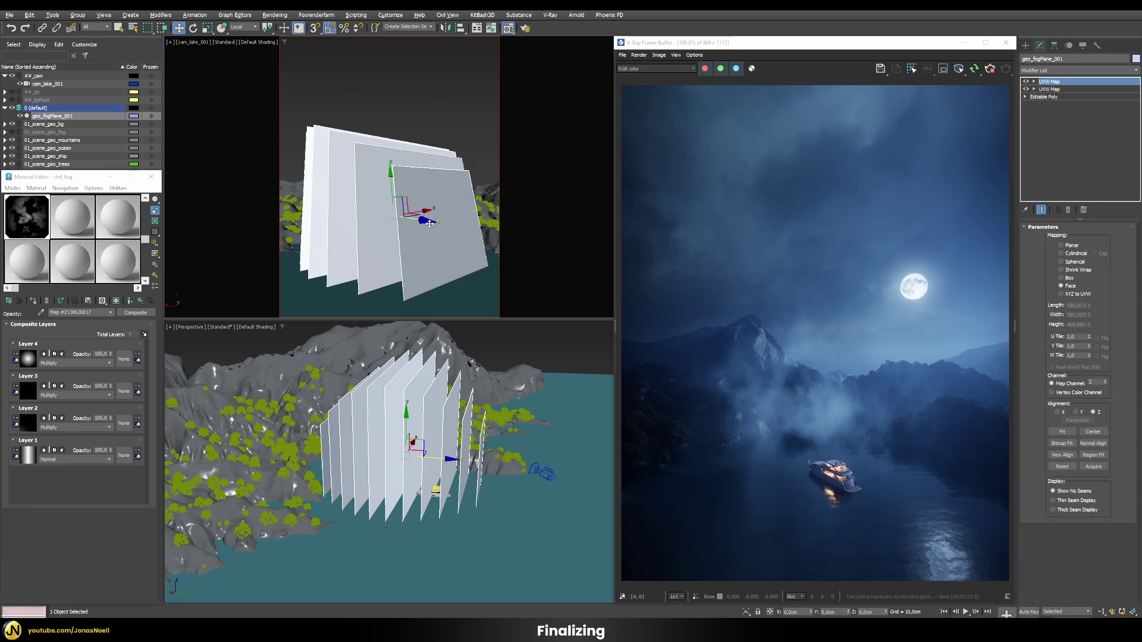
{"action": "key", "text": "e"}
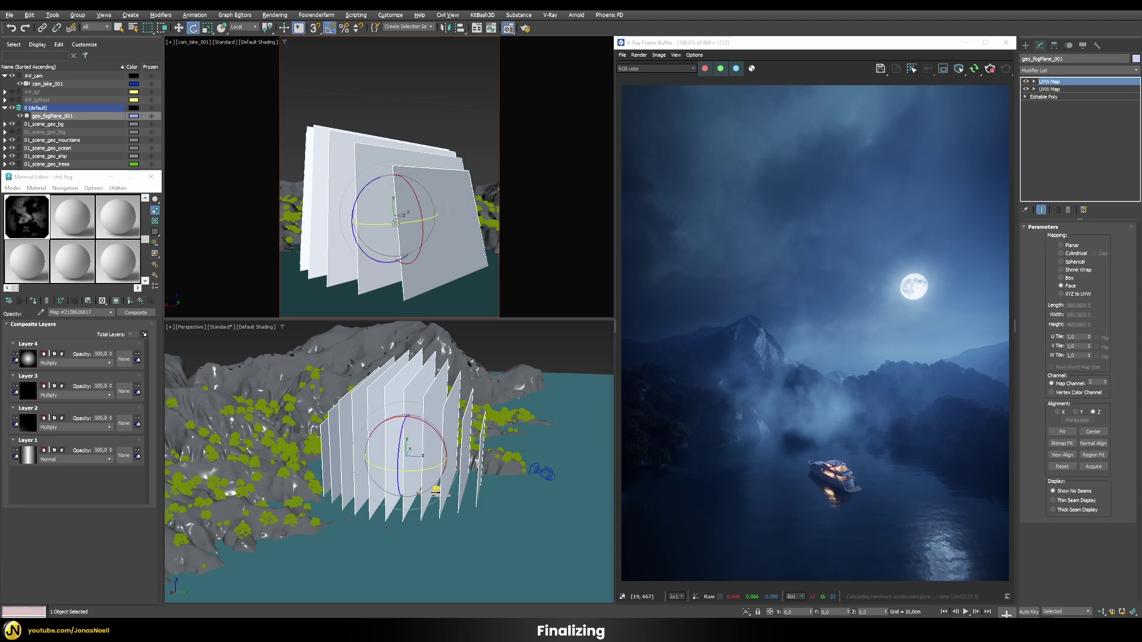
{"action": "left_click_drag", "start_coordinate": [395, 223], "coordinate": [415, 223]}
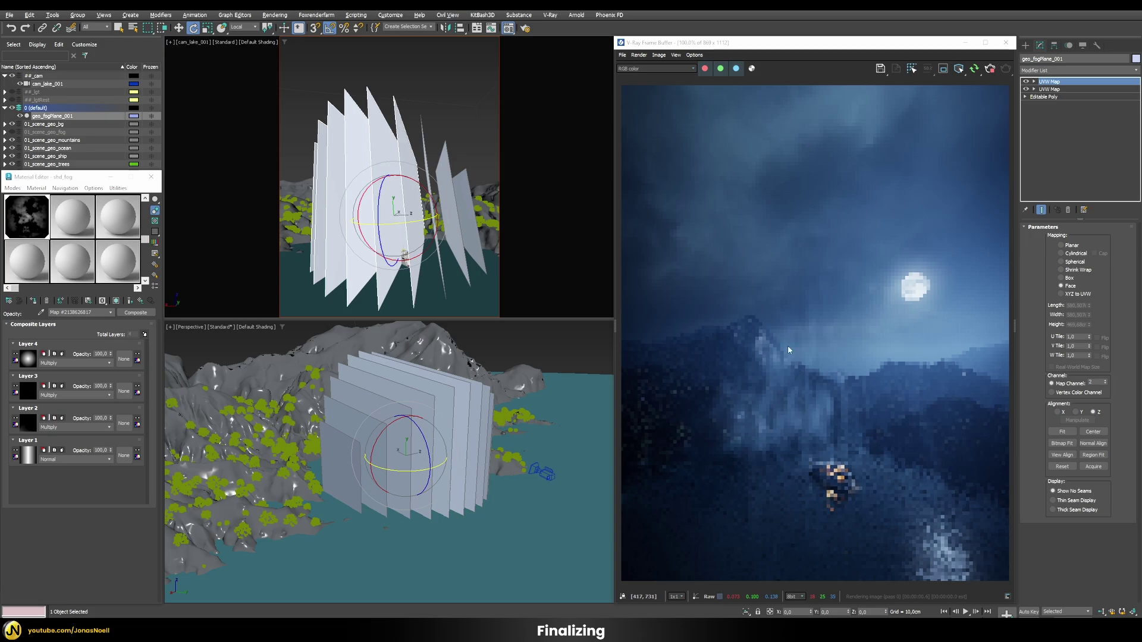
{"action": "left_click_drag", "start_coordinate": [408, 220], "coordinate": [413, 220]}
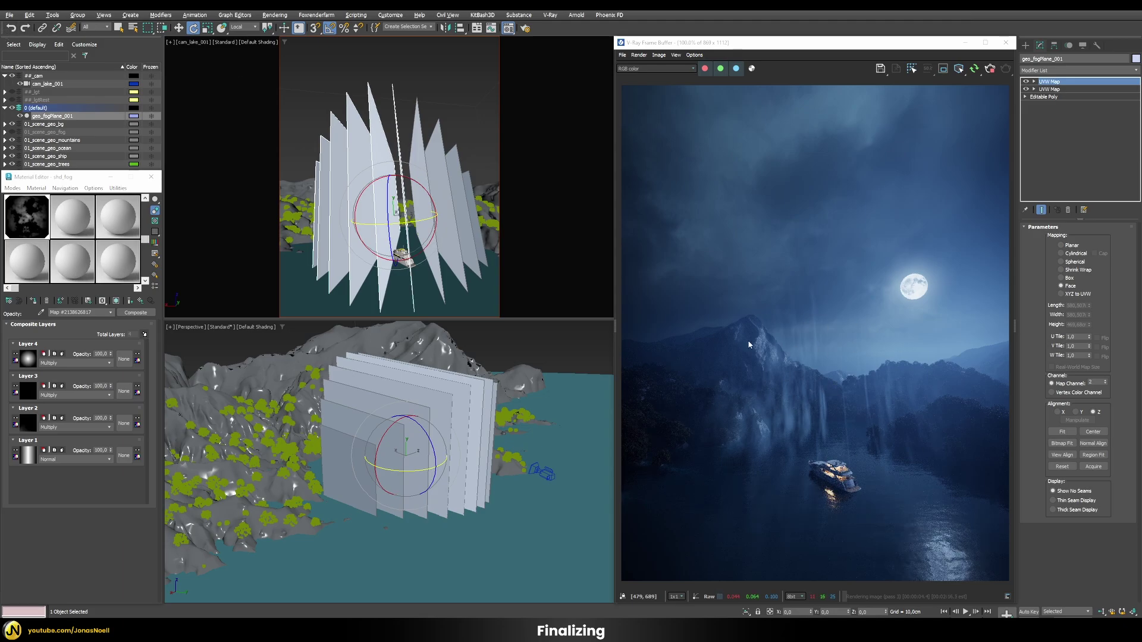
{"action": "left_click", "coordinate": [10, 29]}
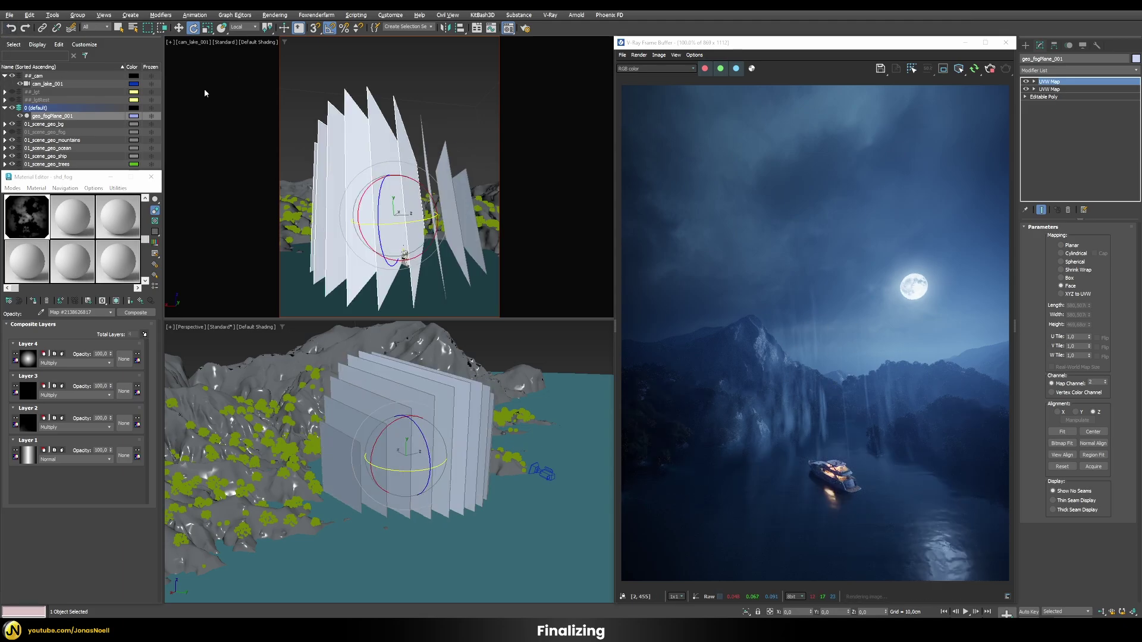
{"action": "left_click", "coordinate": [10, 29]}
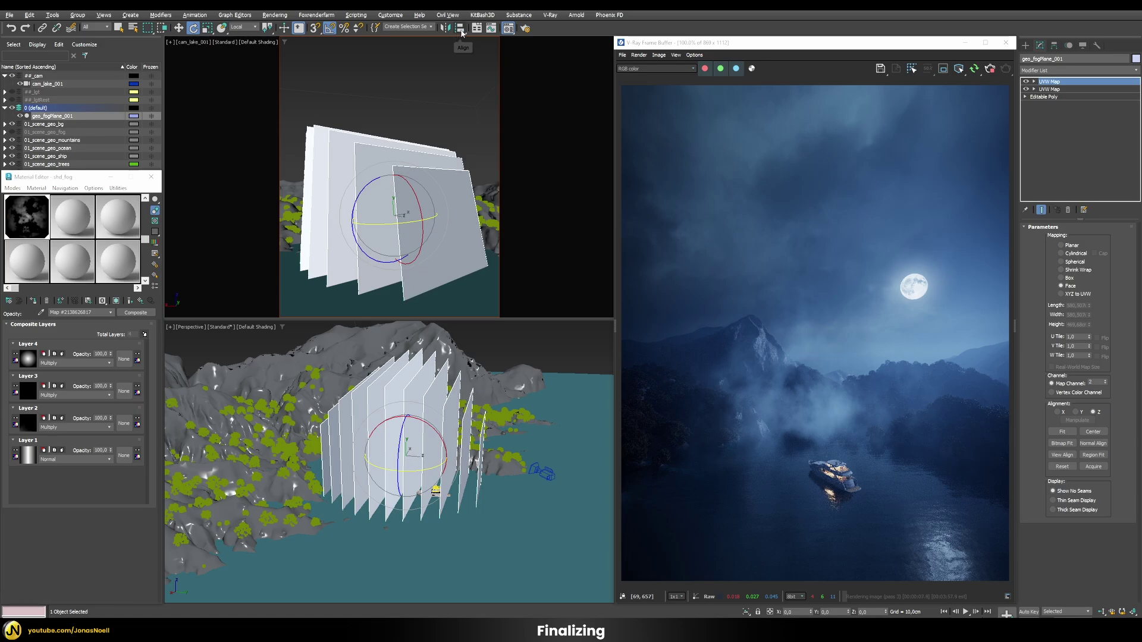
Align the fog plane stack's pivot position and orientation to cam_lake_001 on all axes and move it back over the lake in front of the camera
{"action": "left_click", "coordinate": [461, 29]}
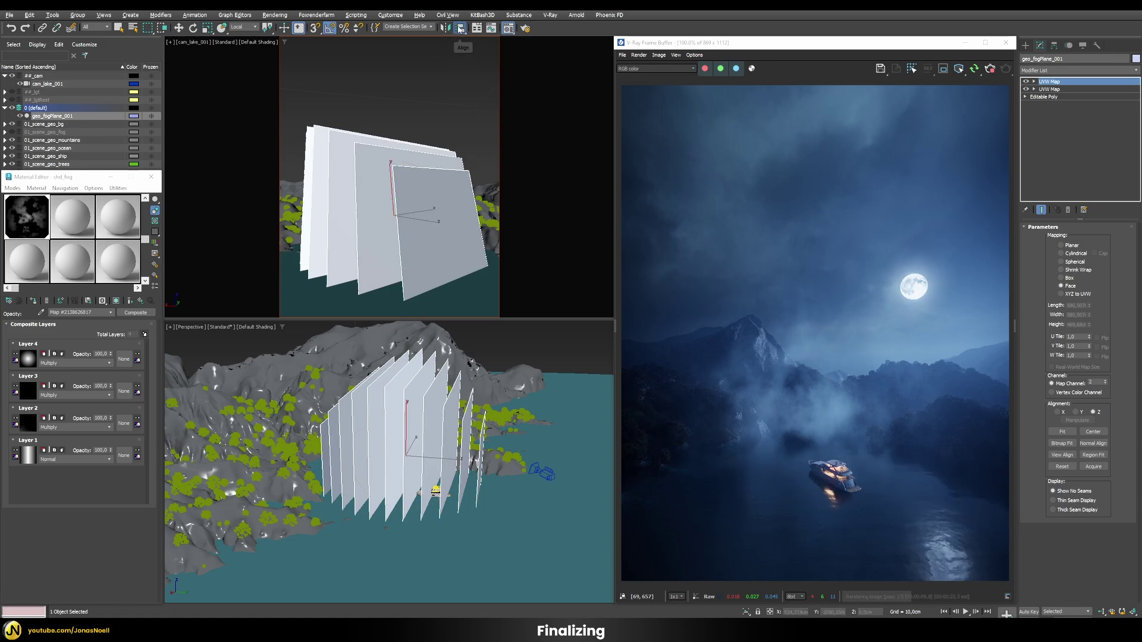
{"action": "left_click", "coordinate": [547, 475]}
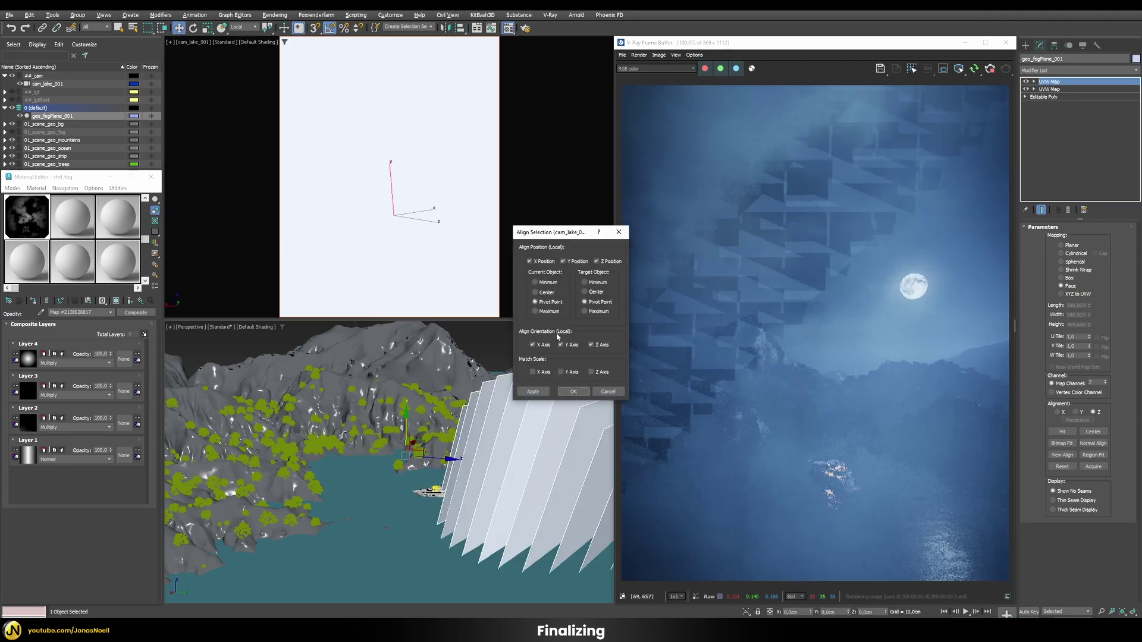
{"action": "left_click", "coordinate": [573, 392]}
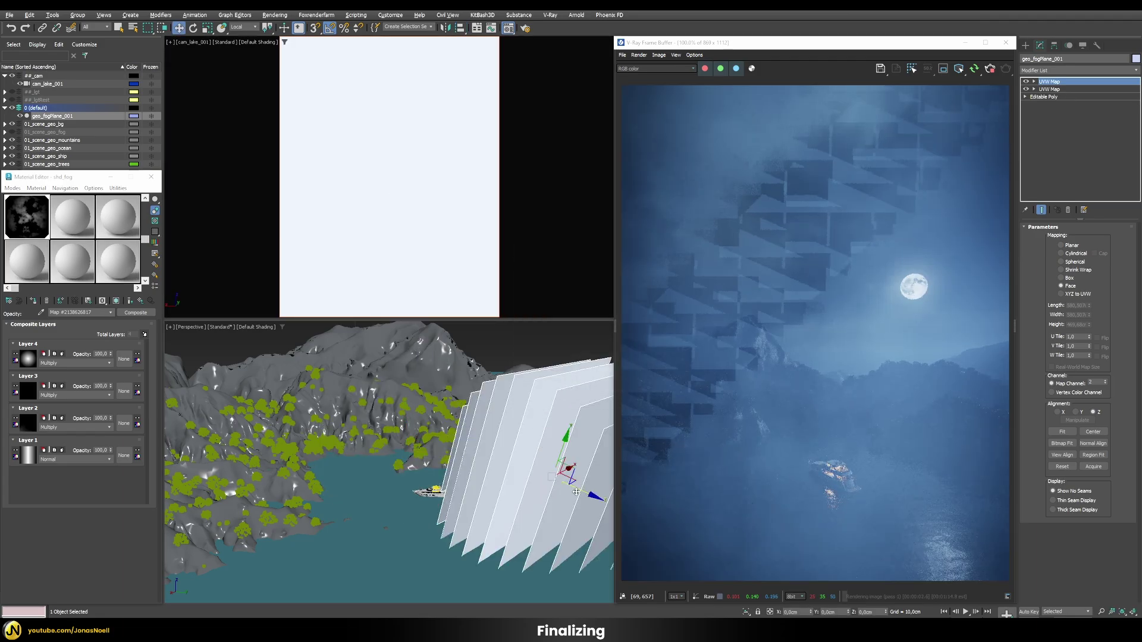
{"action": "left_click_drag", "start_coordinate": [566, 467], "coordinate": [456, 433]}
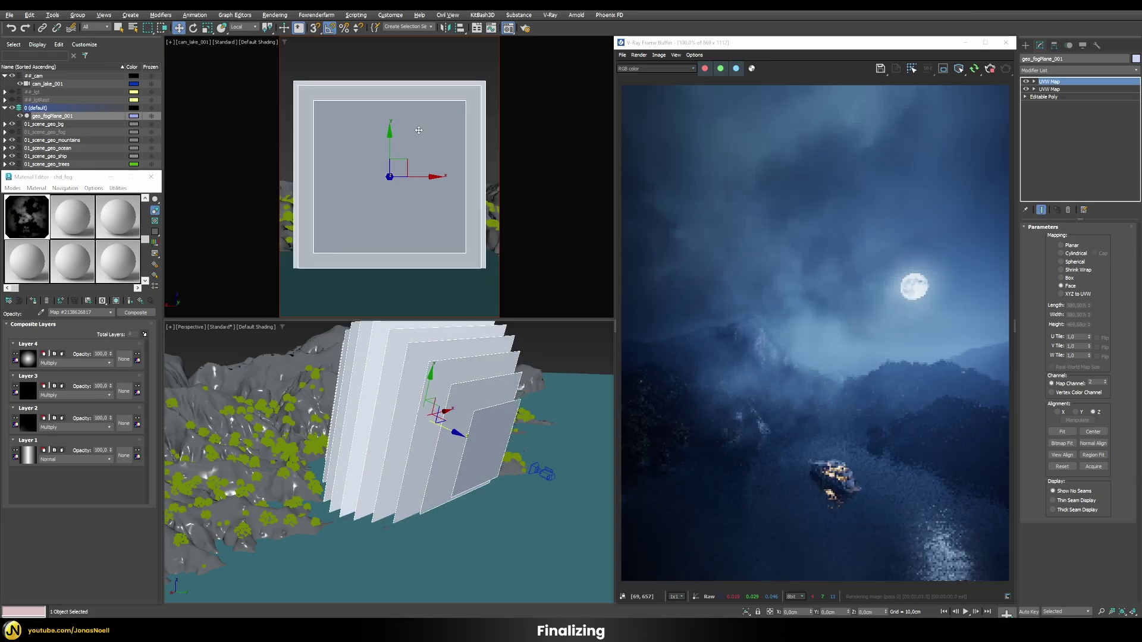
Add a LookAt constraint to the fog plane stack targeting cam_lake_001 and enable Keep Initial Offset
{"action": "left_click", "coordinate": [199, 16]}
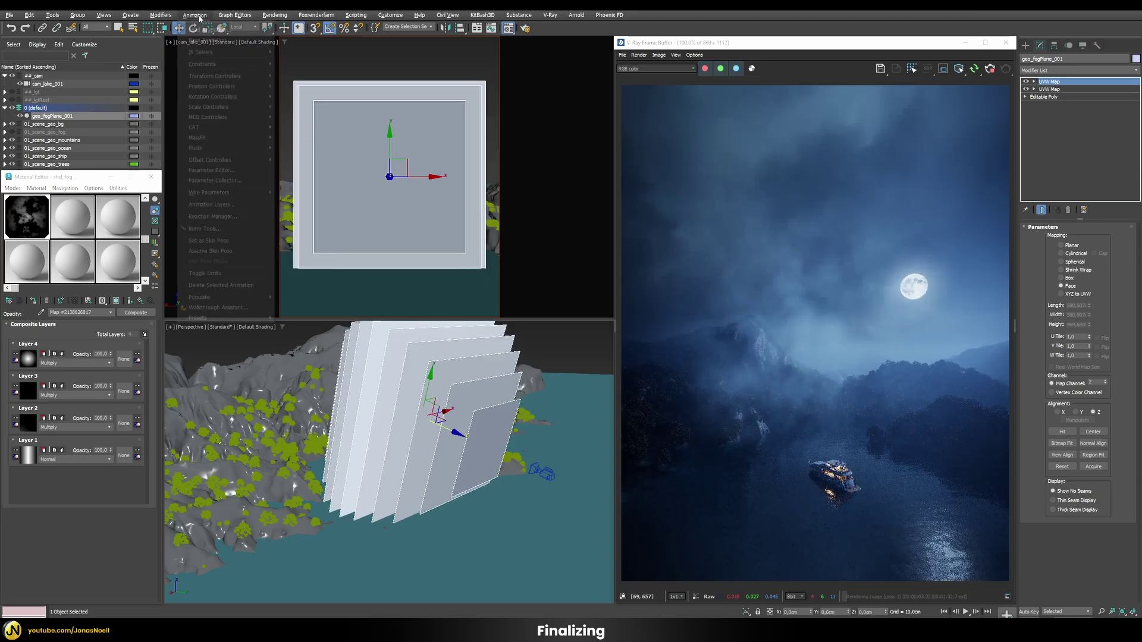
{"action": "mouse_move", "coordinate": [213, 66]}
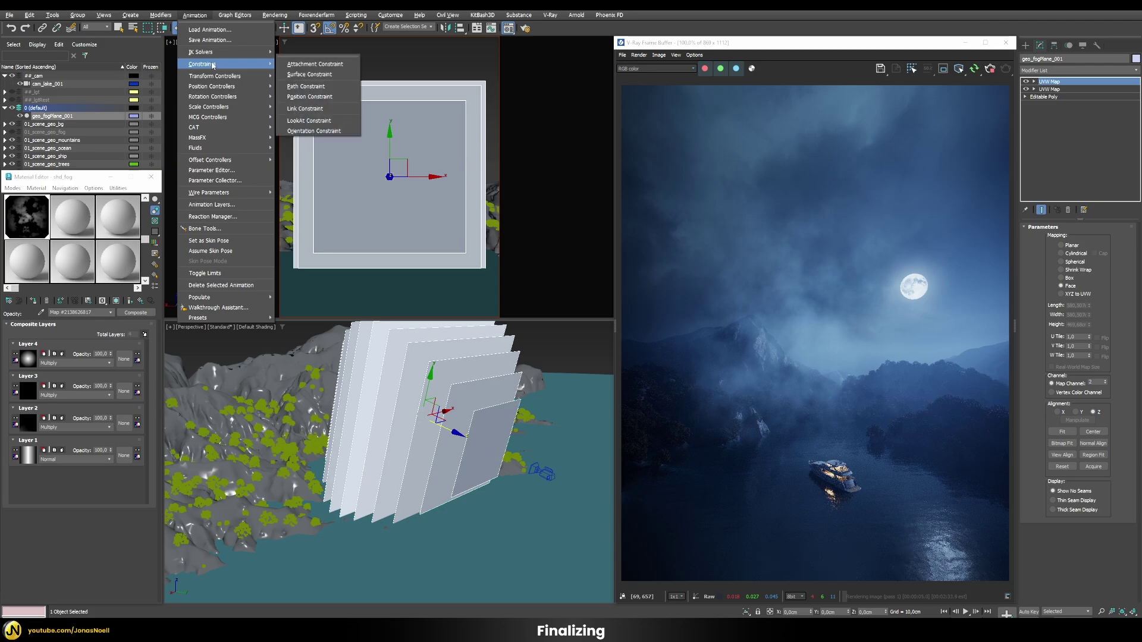
{"action": "left_click", "coordinate": [319, 121]}
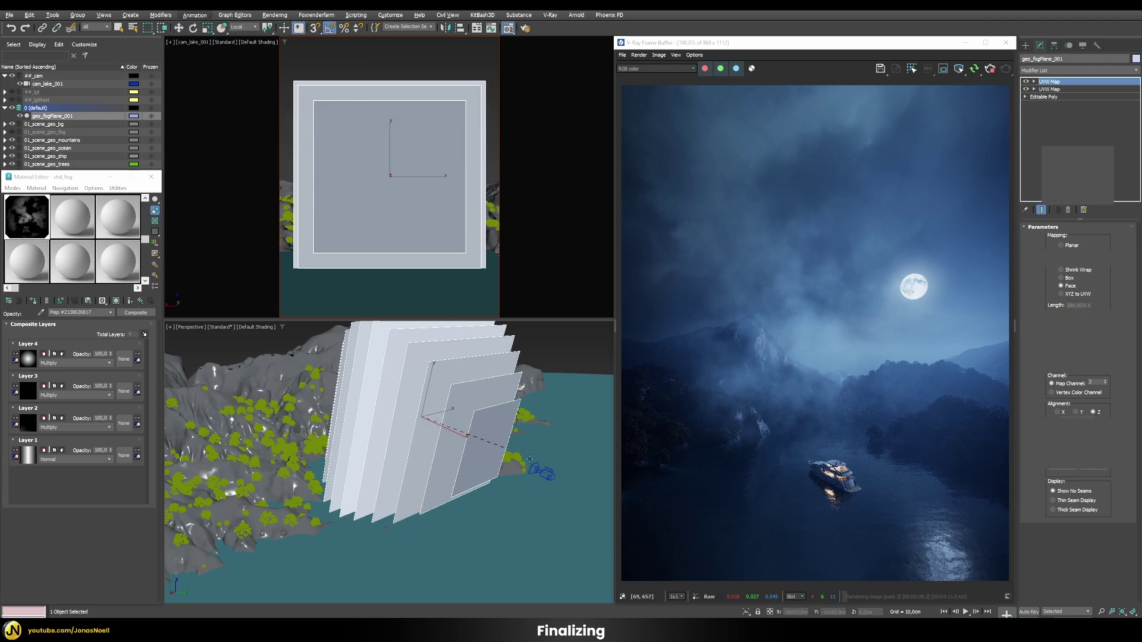
{"action": "left_click", "coordinate": [545, 471]}
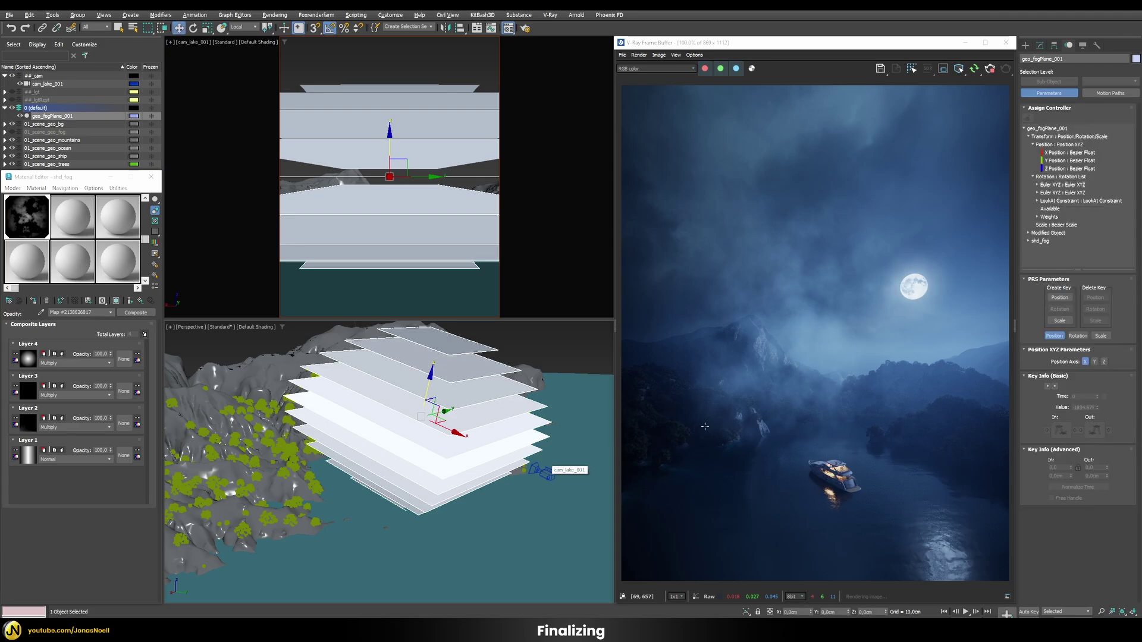
{"action": "double_click", "coordinate": [1046, 201]}
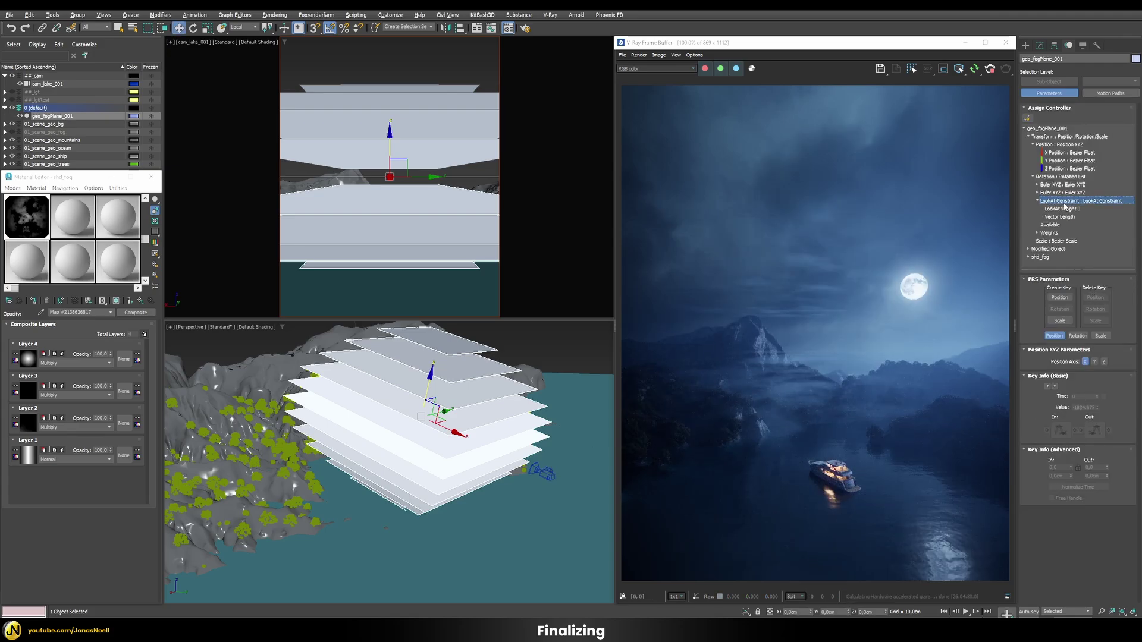
{"action": "left_click", "coordinate": [1076, 336]}
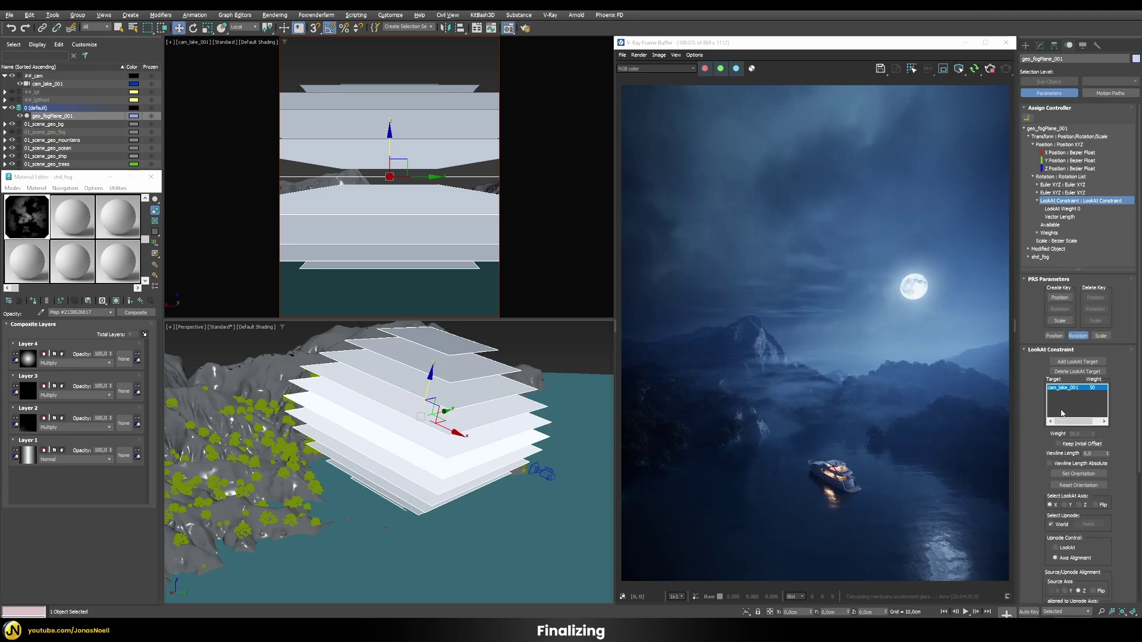
{"action": "left_click", "coordinate": [1075, 445]}
Duplicate the fog plane stack as geo_fogPlane_002 and geo_fogPlane_003, spreading the stacks across the lake scene
{"action": "mouse_move", "coordinate": [441, 417]}
{"action": "left_mouse_down"}
{"action": "mouse_move", "coordinate": [352, 457]}
{"action": "mouse_move", "coordinate": [453, 383]}
{"action": "mouse_move", "coordinate": [547, 396]}
{"action": "mouse_move", "coordinate": [357, 431]}
{"action": "mouse_move", "coordinate": [506, 411]}
{"action": "mouse_move", "coordinate": [433, 420]}
{"action": "mouse_move", "coordinate": [383, 388]}
{"action": "mouse_move", "coordinate": [295, 369]}
{"action": "mouse_move", "coordinate": [296, 449]}
{"action": "mouse_move", "coordinate": [376, 403]}
{"action": "mouse_move", "coordinate": [414, 420]}
{"action": "mouse_move", "coordinate": [489, 414]}
{"action": "mouse_move", "coordinate": [480, 435]}
{"action": "left_mouse_up"}
{"action": "key", "text": "Return"}
{"action": "key", "text": "Return"}
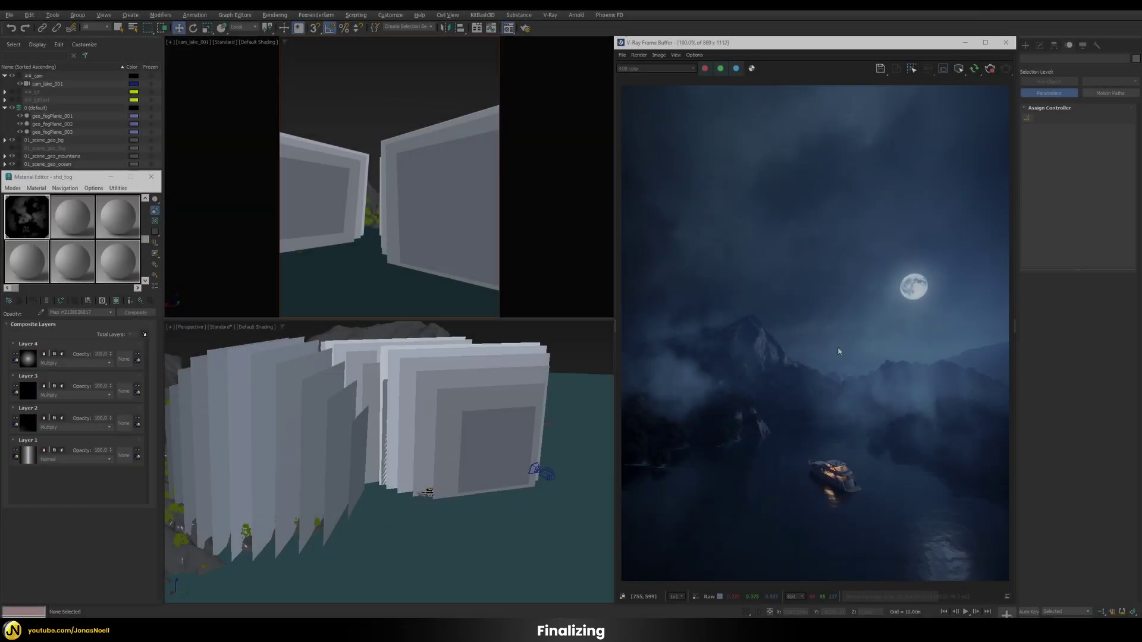
Exclude geo_fogPlane_001, geo_fogPlane_002 and geo_fogPlane_003 from the objects affecting the VRayDirt map in Layer 3 of the opacity composite
{"action": "scroll", "coordinate": [947, 436], "scroll_direction": "up", "scroll_amount": 1}
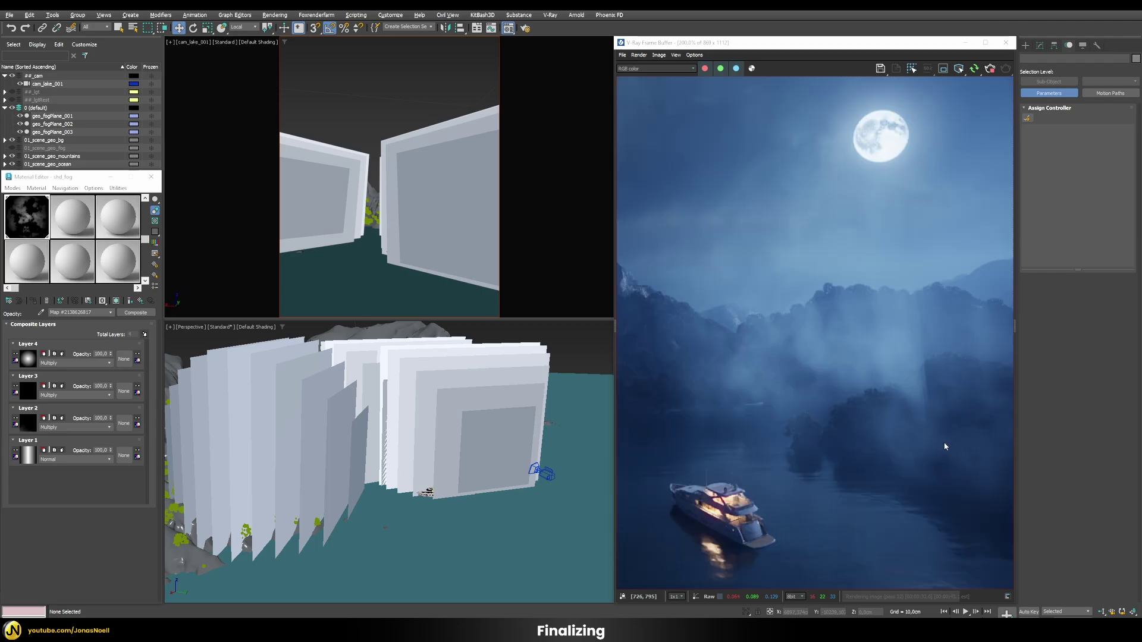
{"action": "scroll", "coordinate": [901, 419], "scroll_direction": "up", "scroll_amount": 1}
{"action": "middle_click_drag", "start_coordinate": [780, 265], "coordinate": [809, 282]}
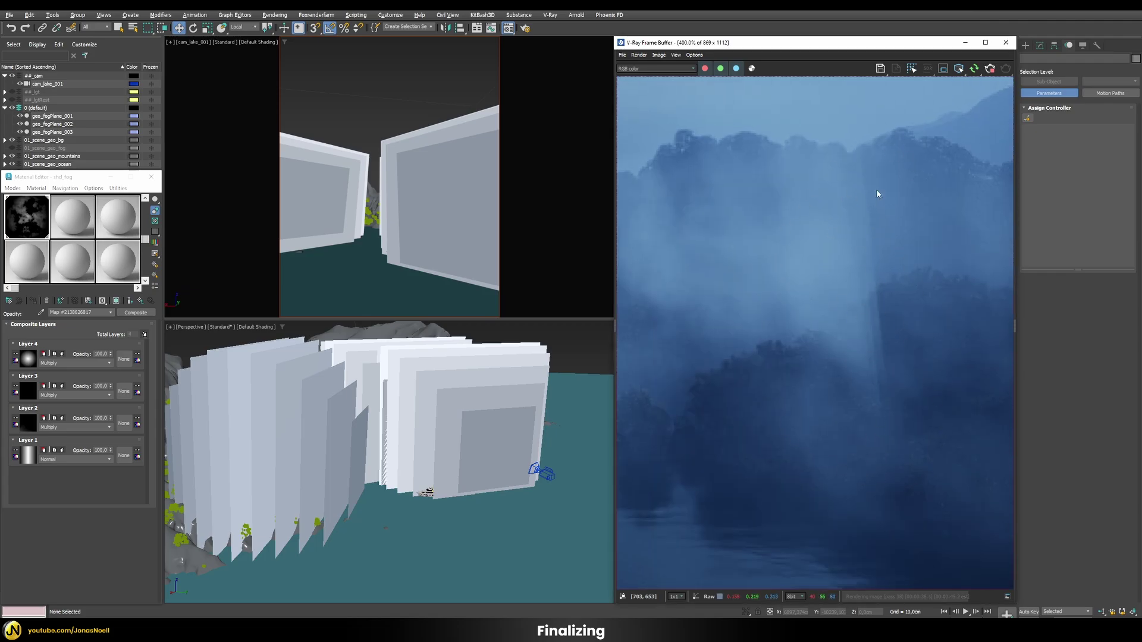
{"action": "scroll", "coordinate": [878, 419], "scroll_direction": "down", "scroll_amount": 2}
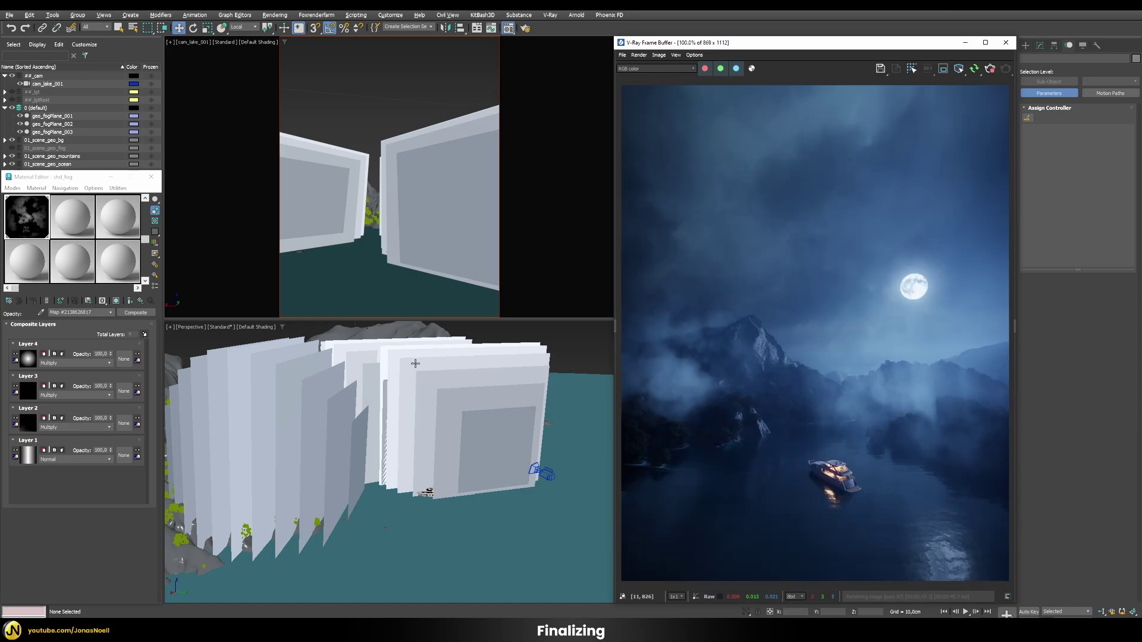
{"action": "mouse_move", "coordinate": [430, 380]}
{"action": "middle_mouse_down", "text": "alt"}
{"action": "mouse_move", "coordinate": [449, 423]}
{"action": "mouse_move", "coordinate": [455, 395]}
{"action": "mouse_move", "coordinate": [428, 397]}
{"action": "middle_mouse_up", "text": "alt"}
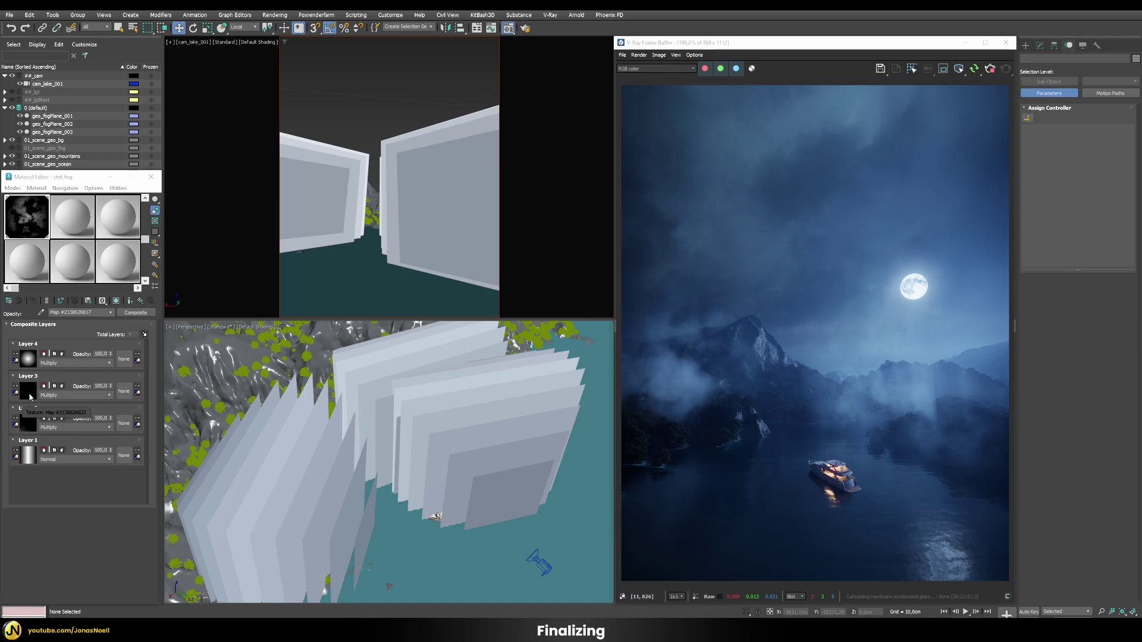
{"action": "left_click", "coordinate": [30, 395]}
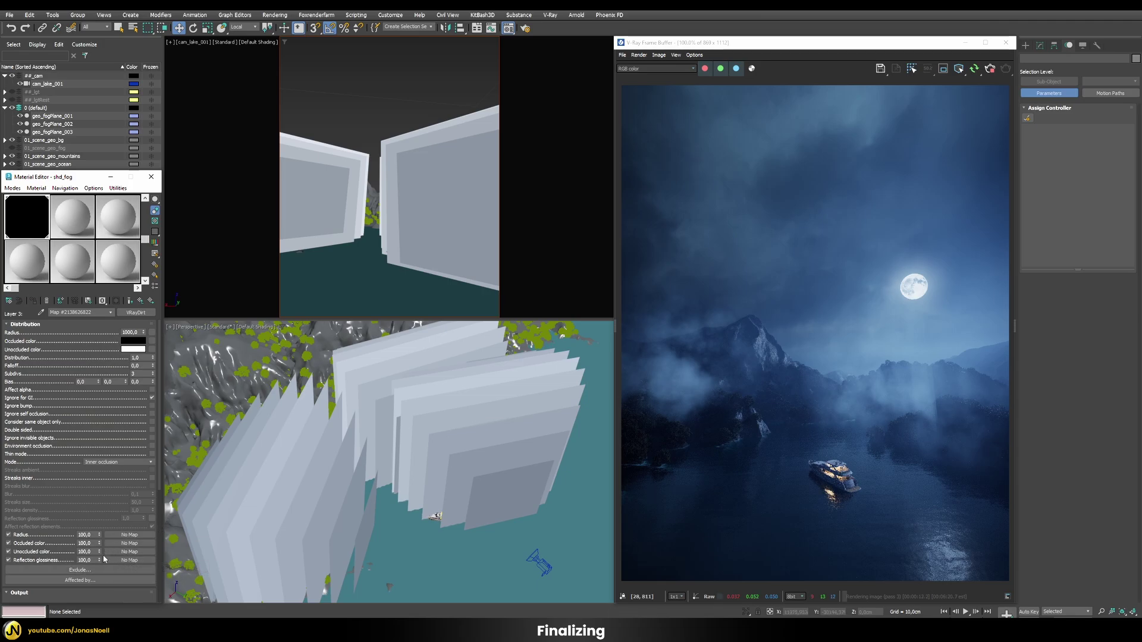
{"action": "left_click", "coordinate": [83, 583]}
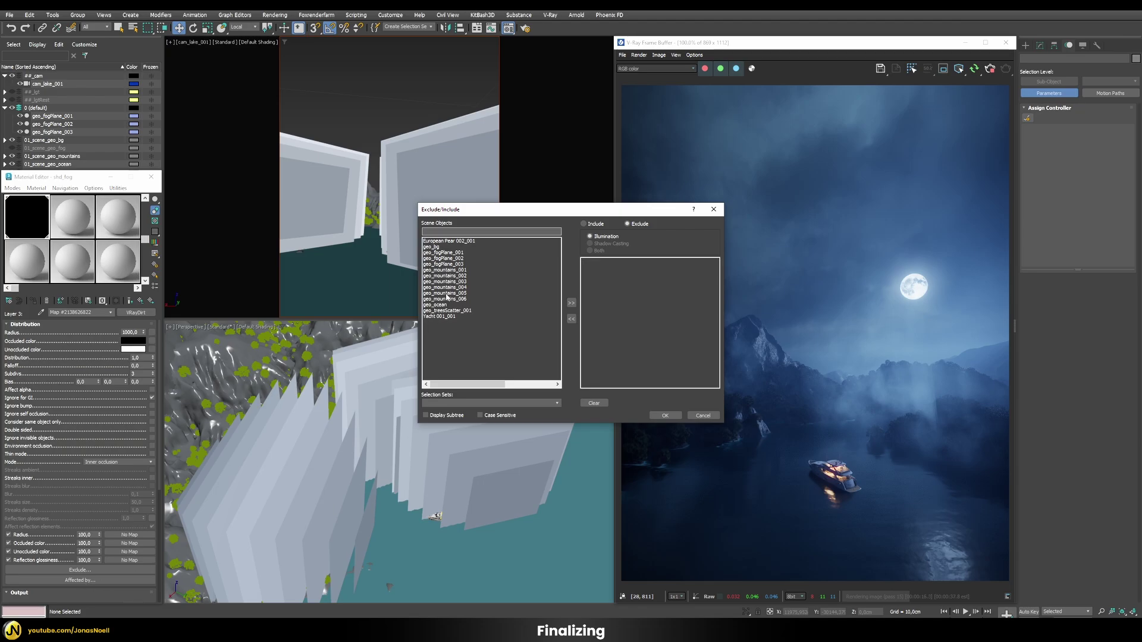
{"action": "left_click_drag", "start_coordinate": [459, 253], "coordinate": [459, 265]}
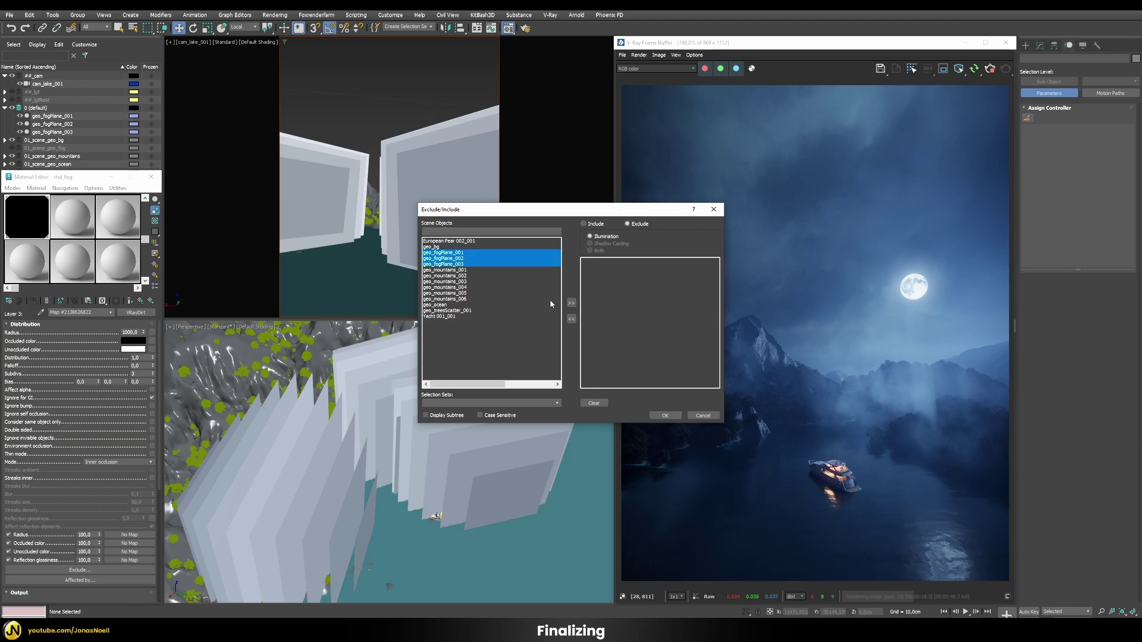
{"action": "left_click", "coordinate": [571, 303]}
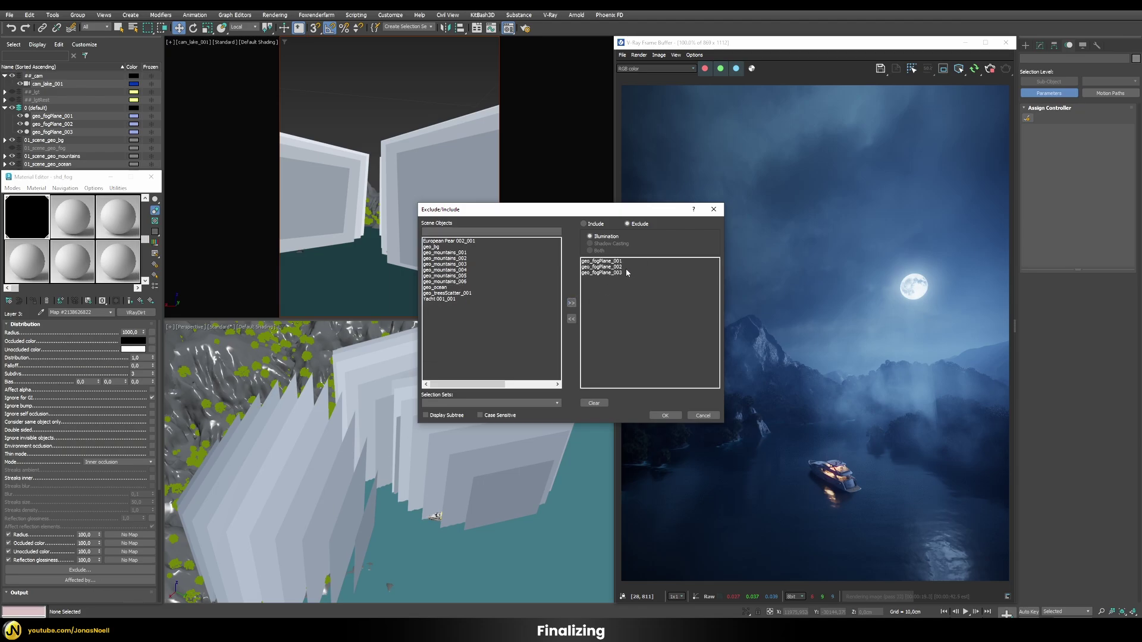
{"action": "left_click", "coordinate": [665, 416]}
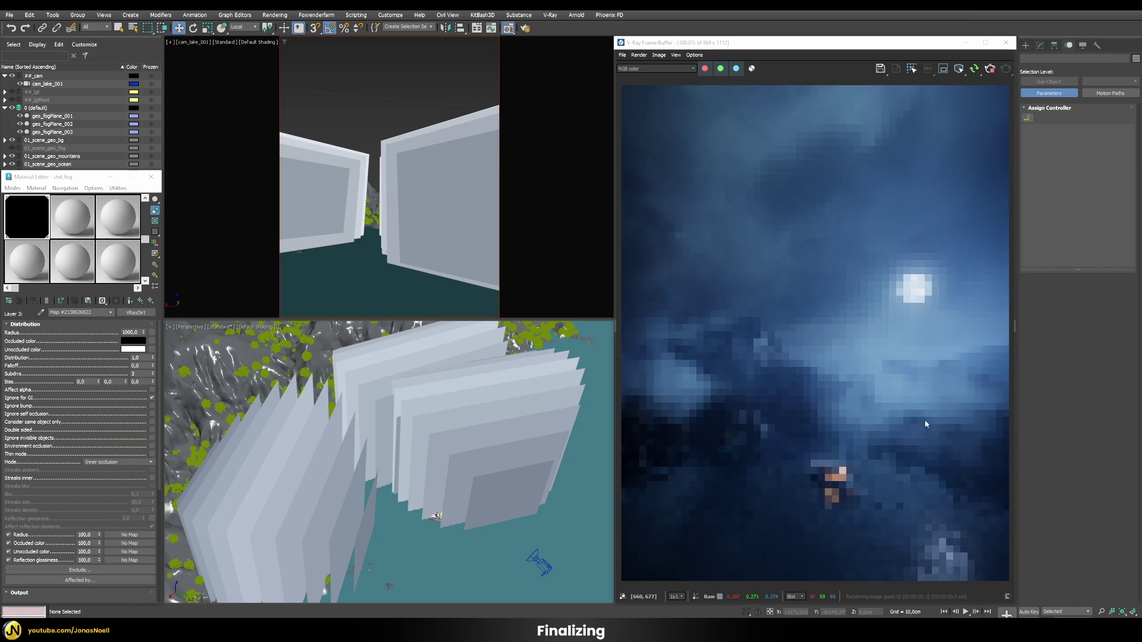